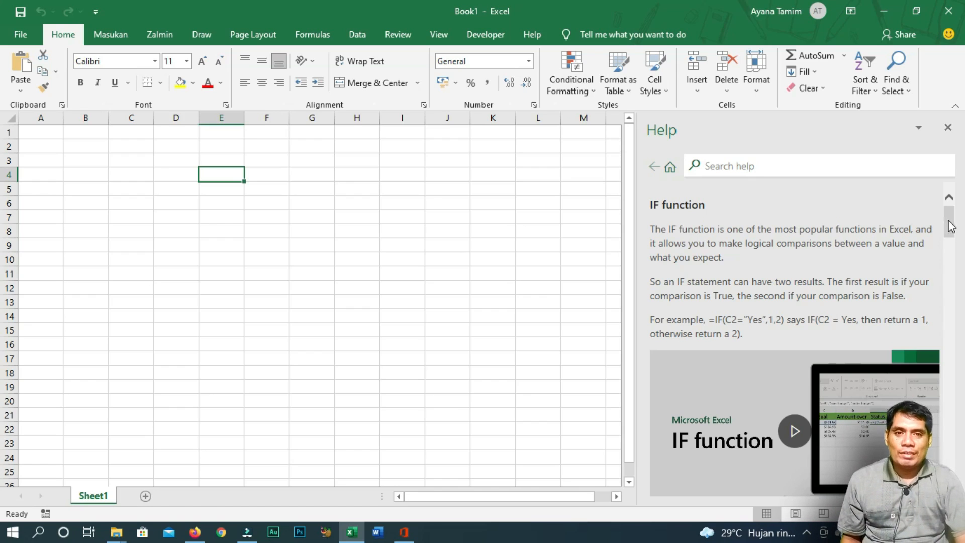
# Examine the example formula =IF(C2="Yes",1,2) and its C2 reference in the IF function help article
pyautogui.moveTo(949, 224); pyautogui.dragTo(949, 230)
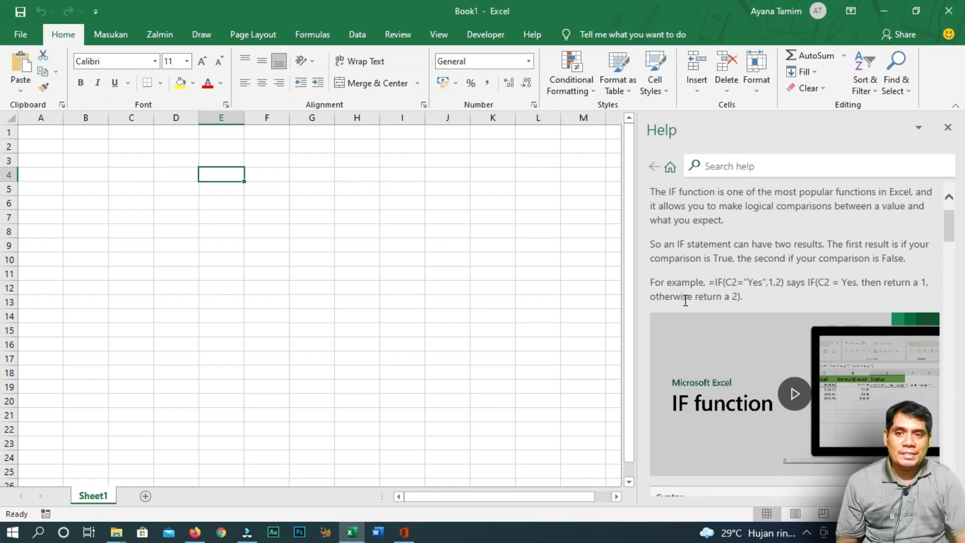
pyautogui.moveTo(714, 282); pyautogui.dragTo(782, 284)
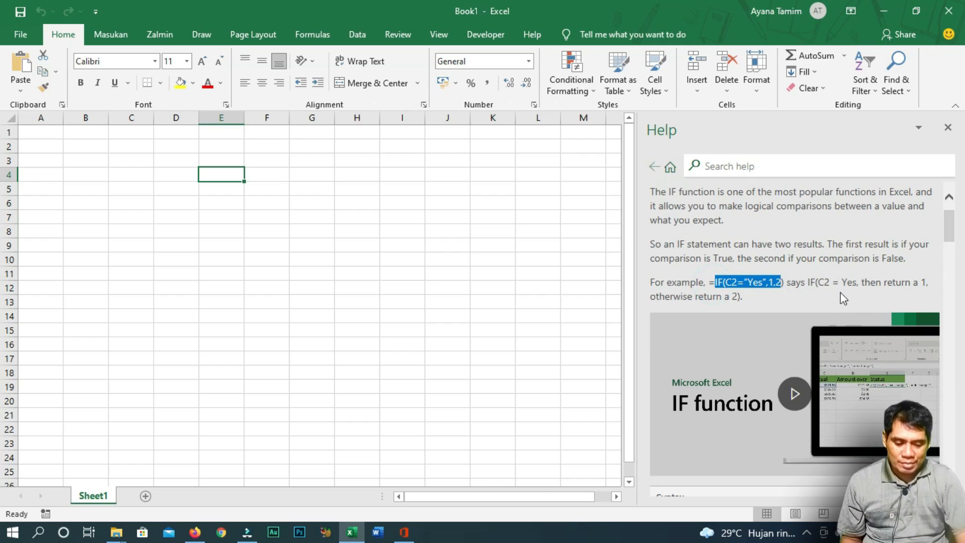
pyautogui.click(729, 285)
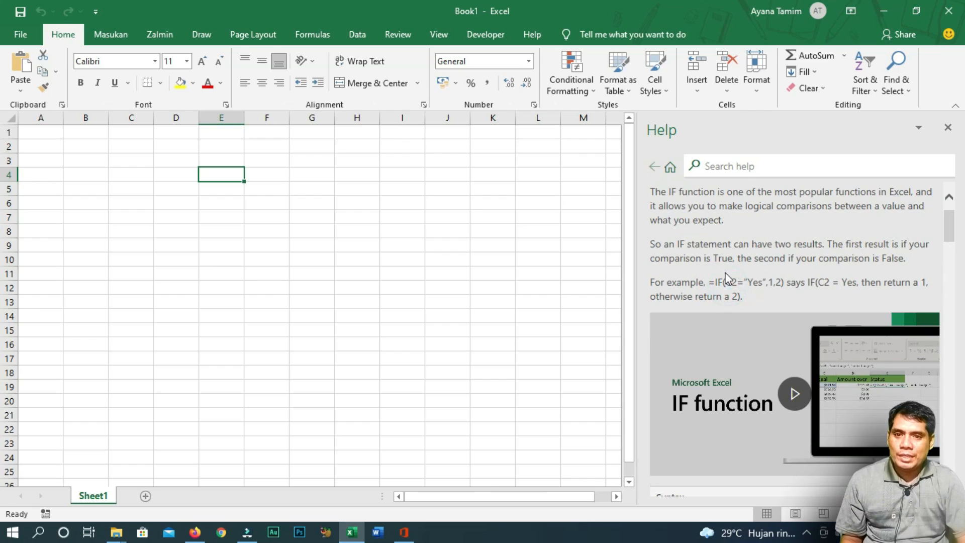
pyautogui.doubleClick(730, 282)
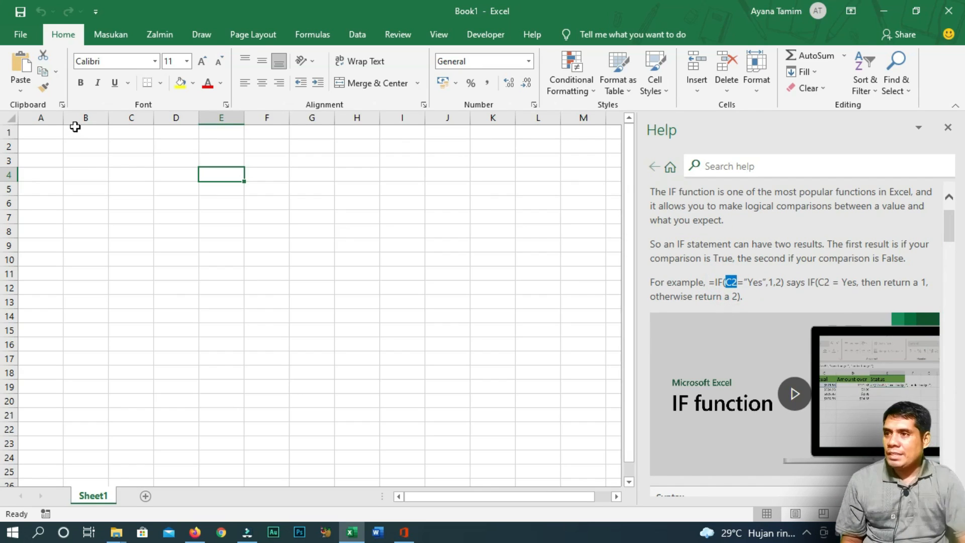
# Select cell C2 and show the formula bar to check the cell's address in the Name Box
pyautogui.click(127, 144)
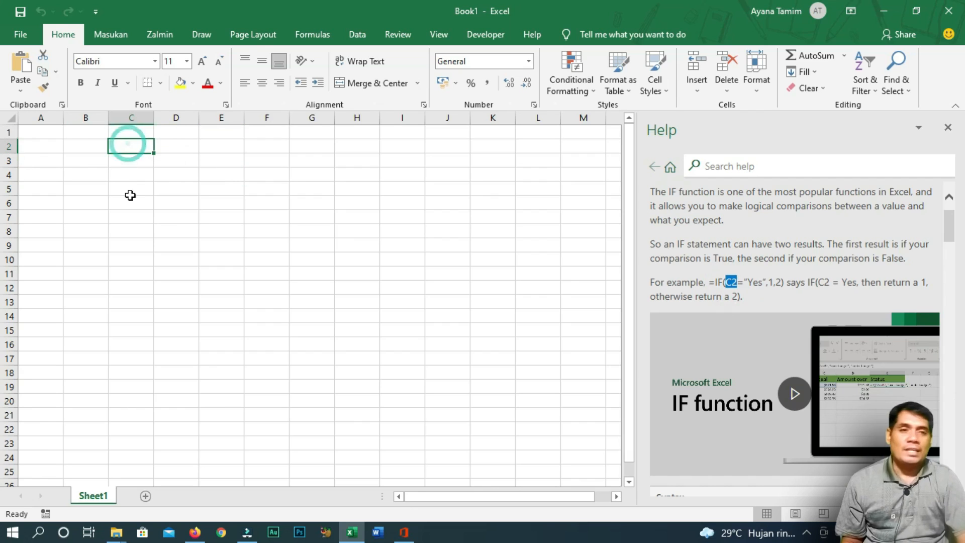
pyautogui.click(440, 36)
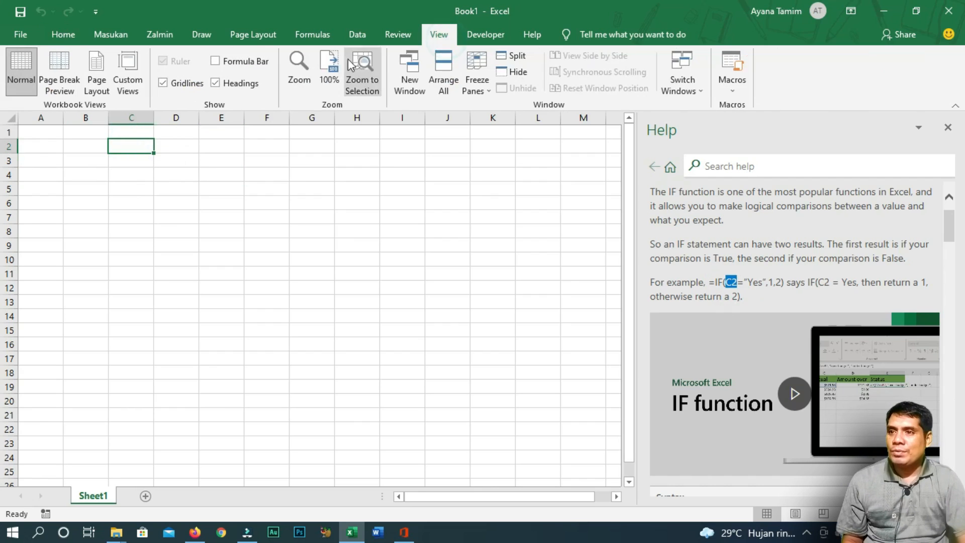
pyautogui.click(234, 62)
pyautogui.click(31, 125)
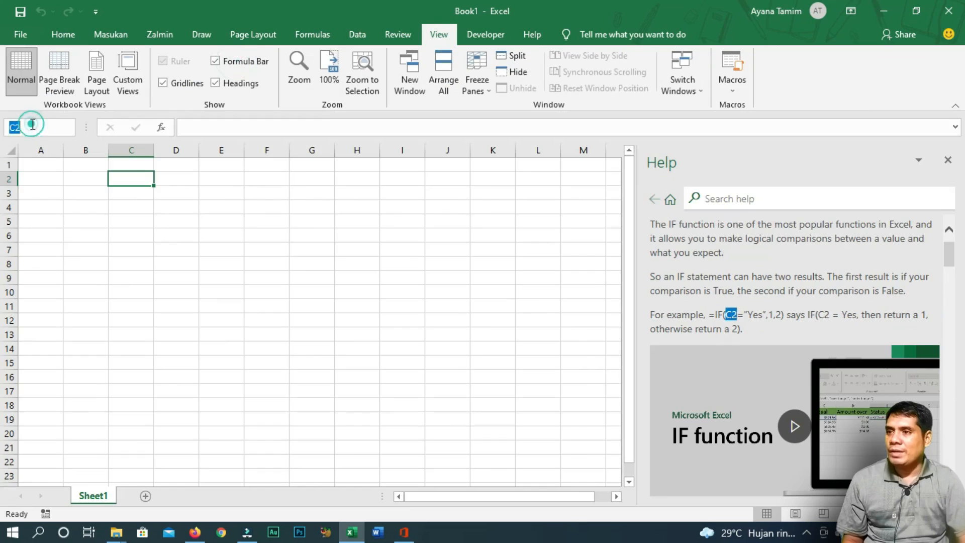
pyautogui.click(127, 175)
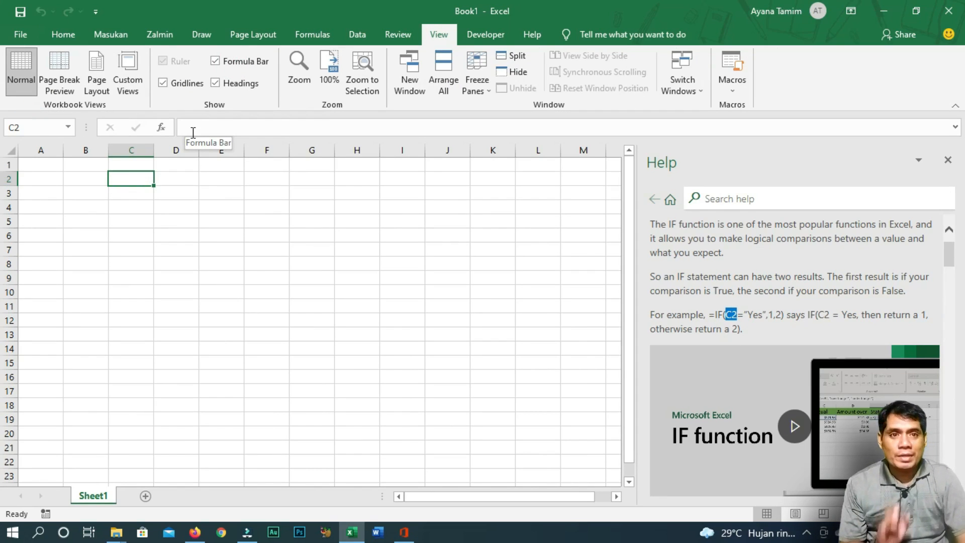
pyautogui.click(17, 129)
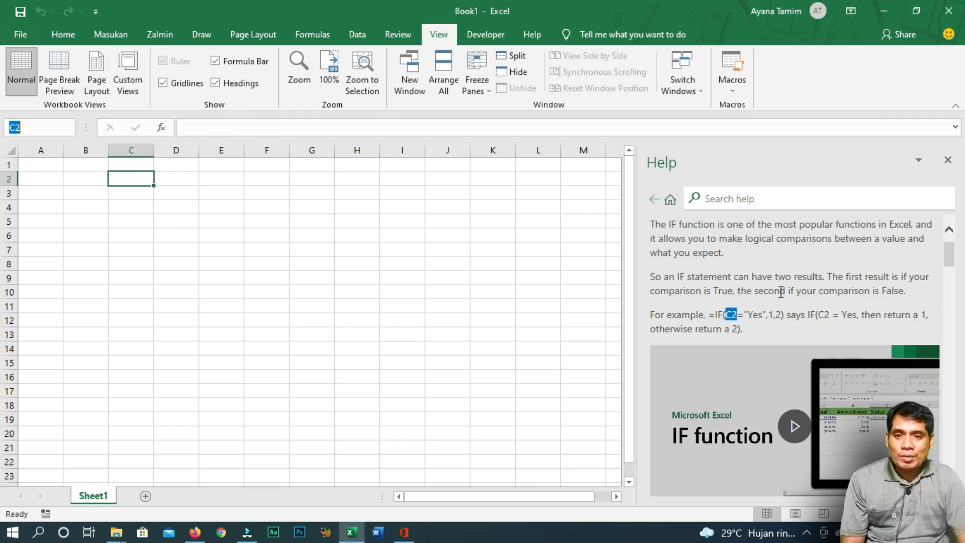
# Review the result arguments in the help article's example formula and enter YES in cell C2
pyautogui.click(747, 317)
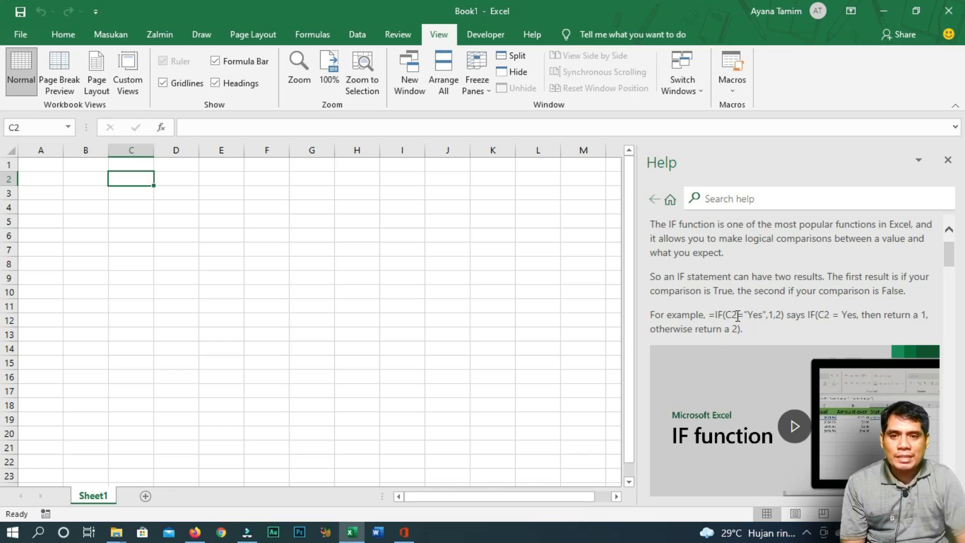
pyautogui.doubleClick(769, 315)
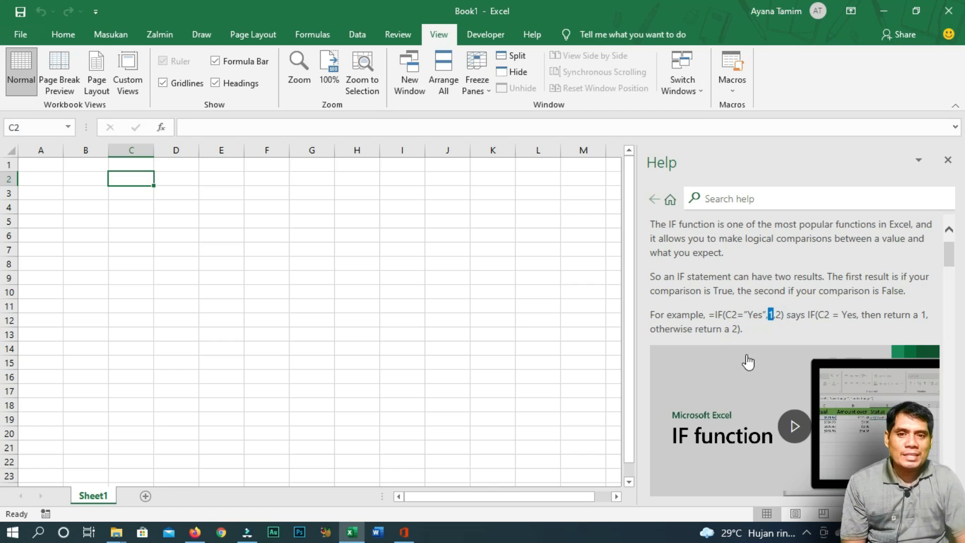
pyautogui.click(779, 316)
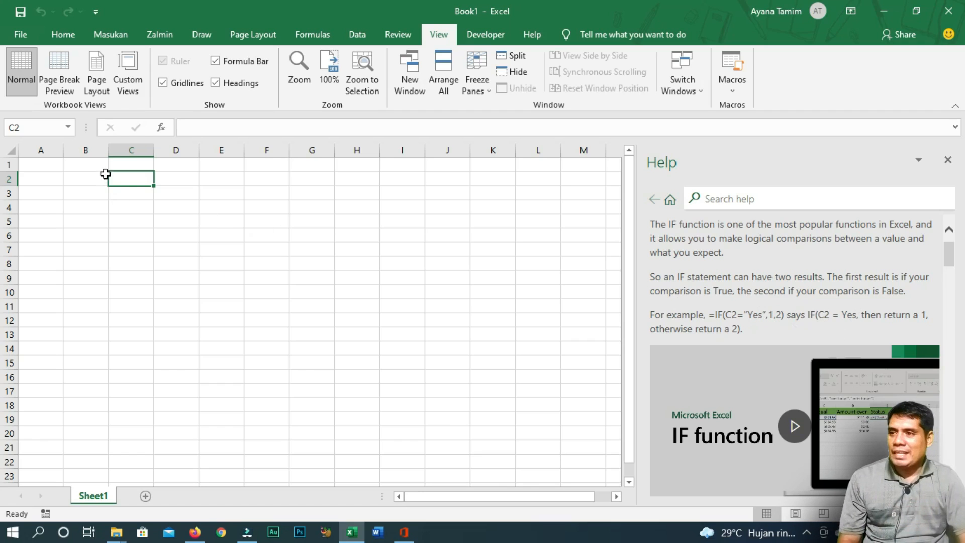
pyautogui.click(82, 181)
pyautogui.click(146, 177)
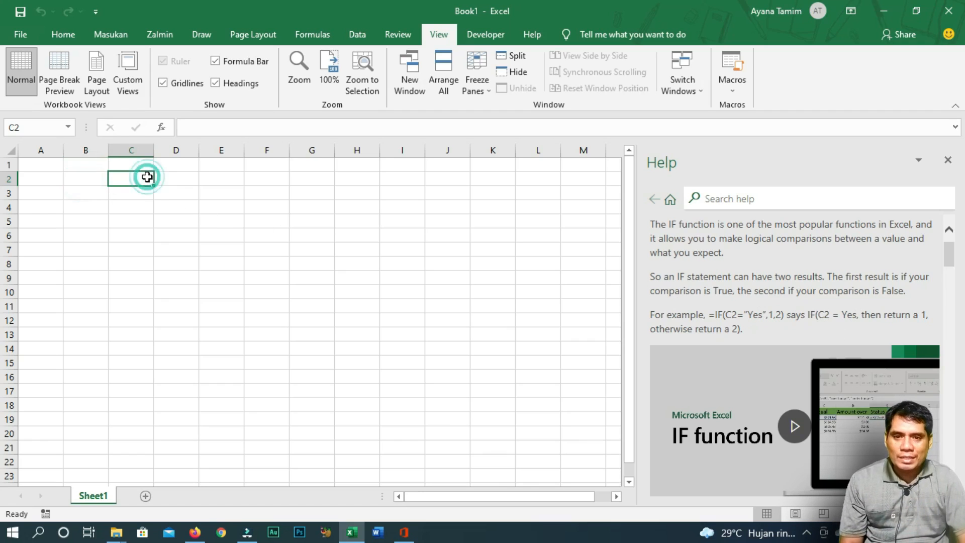
pyautogui.write('YE')
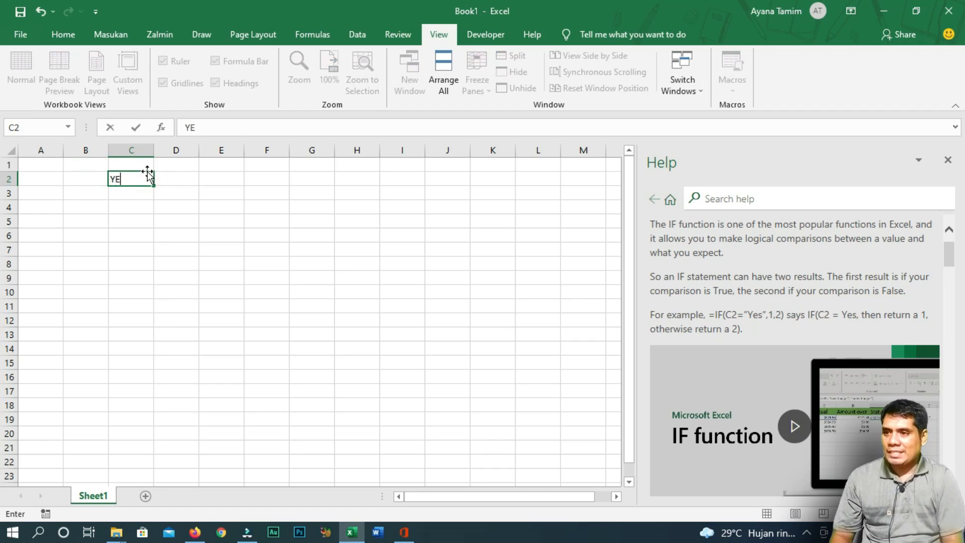
pyautogui.write('S')
pyautogui.press('Return')
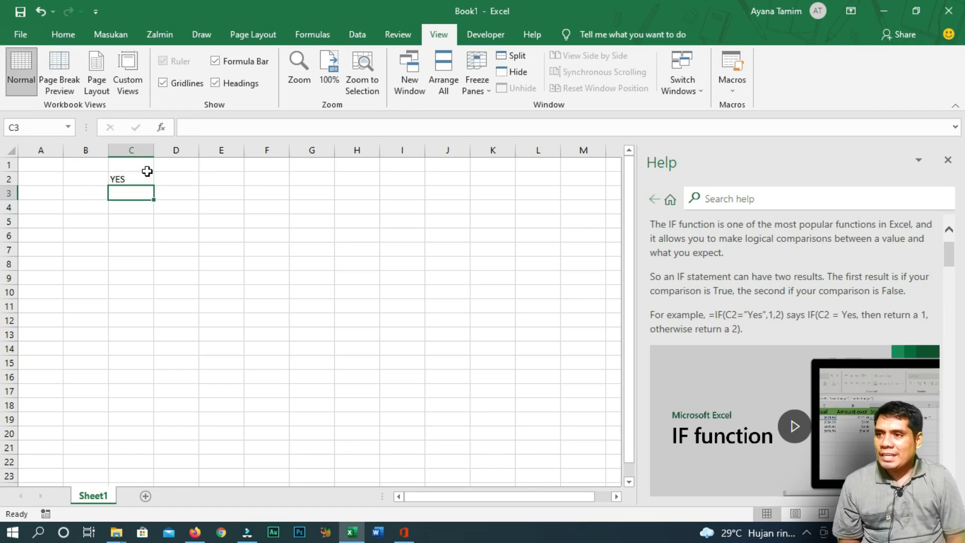
# Start an IF formula in cell C6 with the logical test C2="yes"
pyautogui.press('Down')
pyautogui.press('Down')
pyautogui.press('Down')
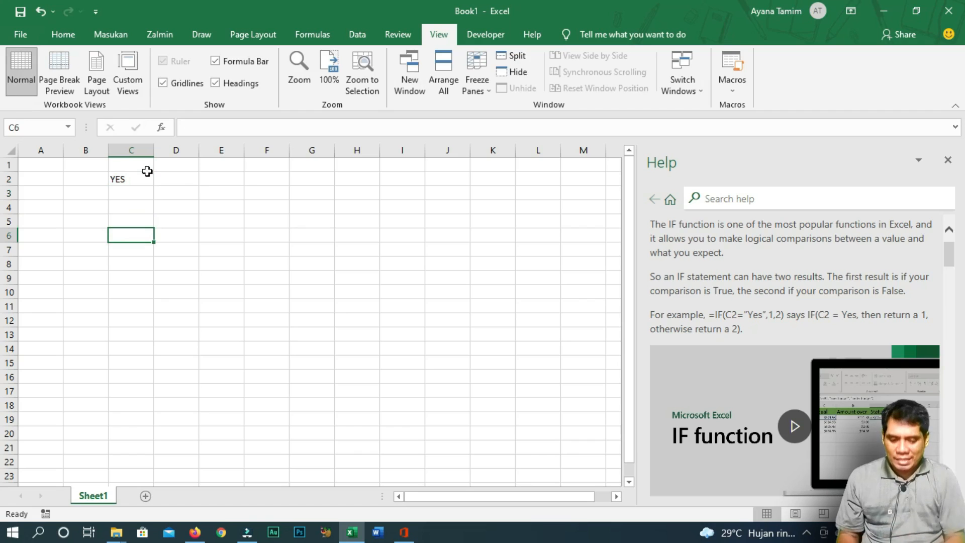
pyautogui.write('=IF')
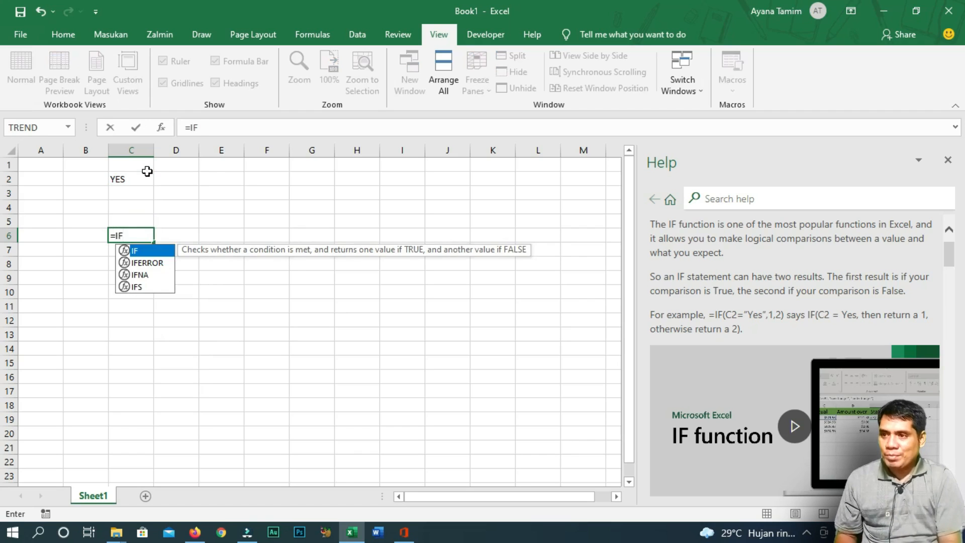
pyautogui.write('(')
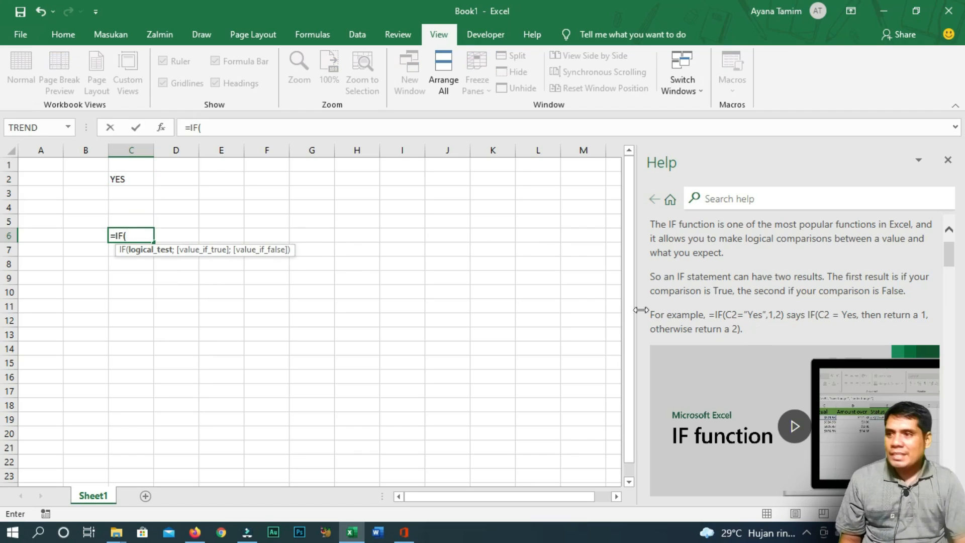
pyautogui.click(122, 179)
pyautogui.write('=')
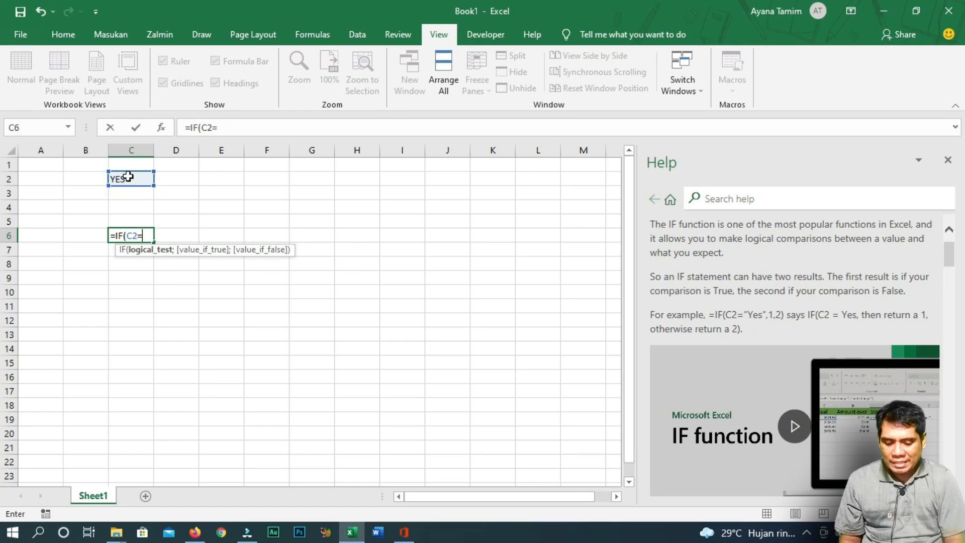
pyautogui.write('"')
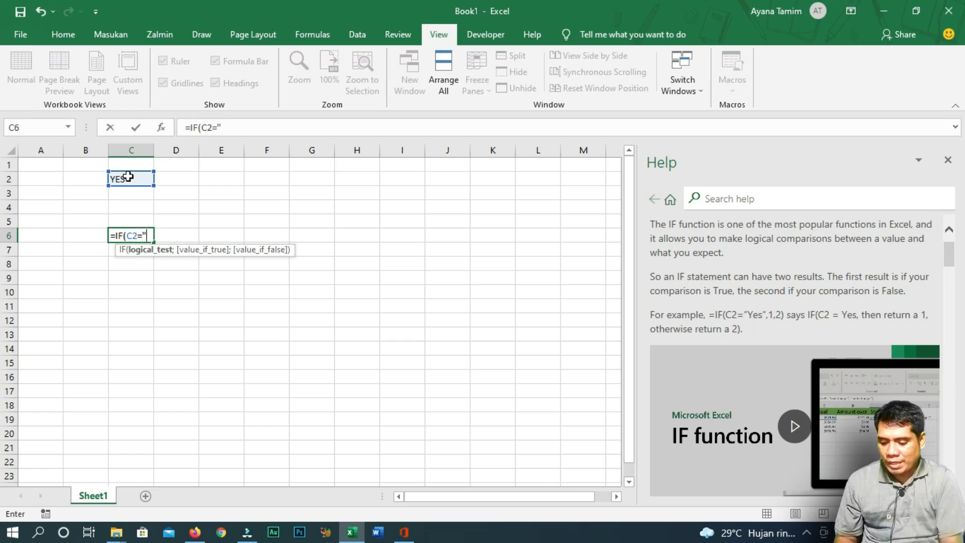
pyautogui.write('yes"')
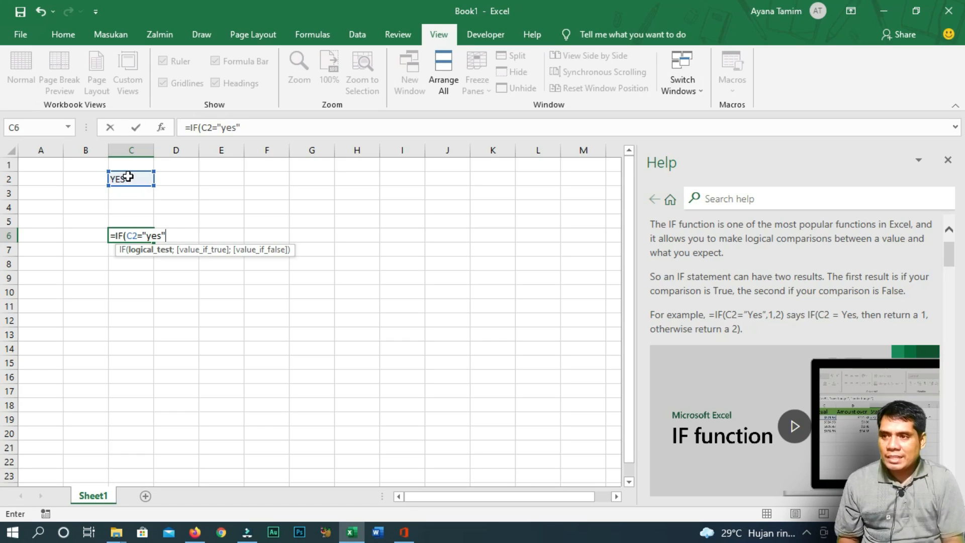
# Complete the C6 formula as =IF(C2="yes";1;2), with 1 as the true value and 2 as the false value
pyautogui.write(';')
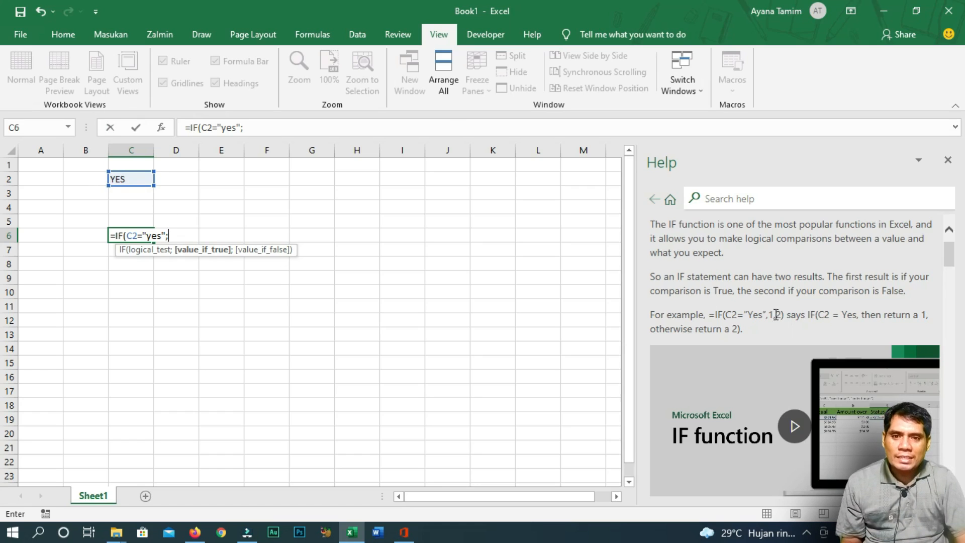
pyautogui.write('1')
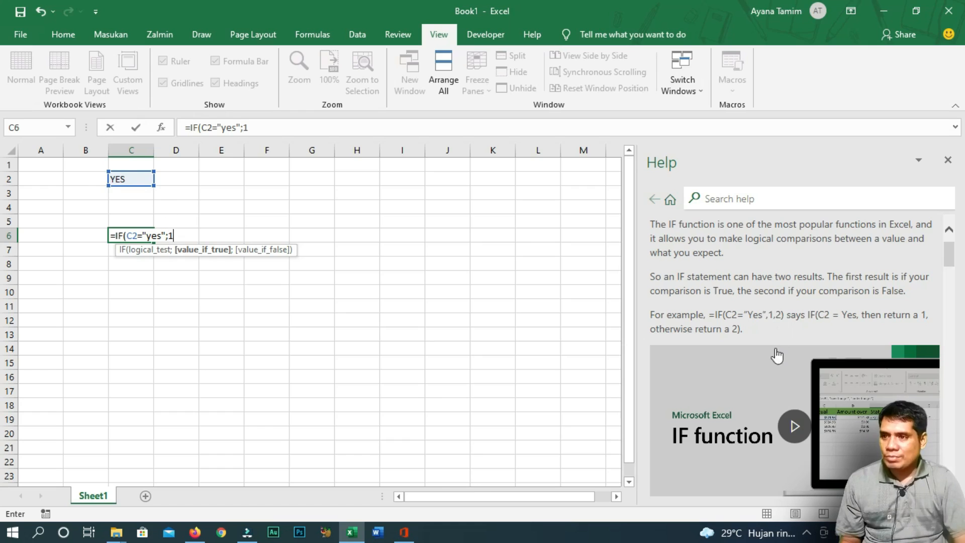
pyautogui.write(';')
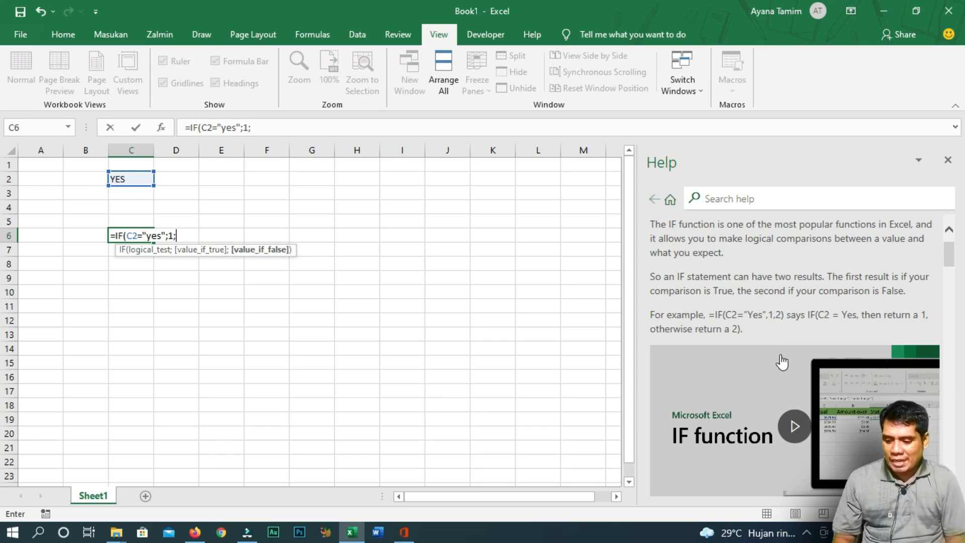
pyautogui.write('2)')
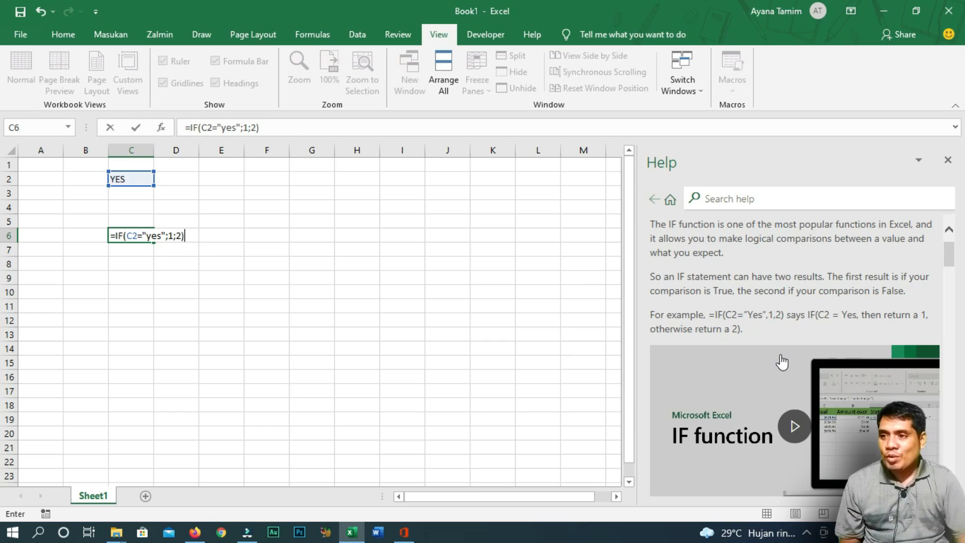
pyautogui.click(169, 237)
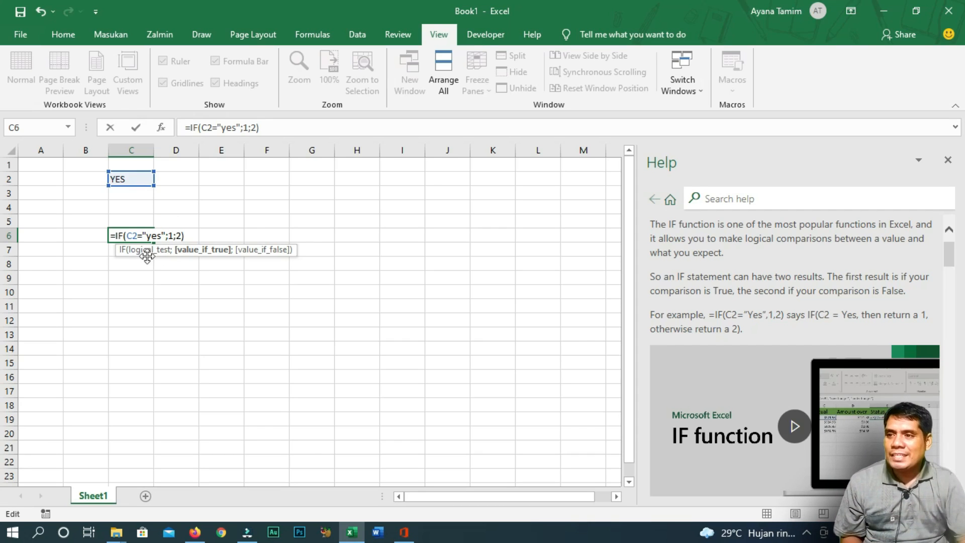
pyautogui.moveTo(169, 235); pyautogui.dragTo(172, 235)
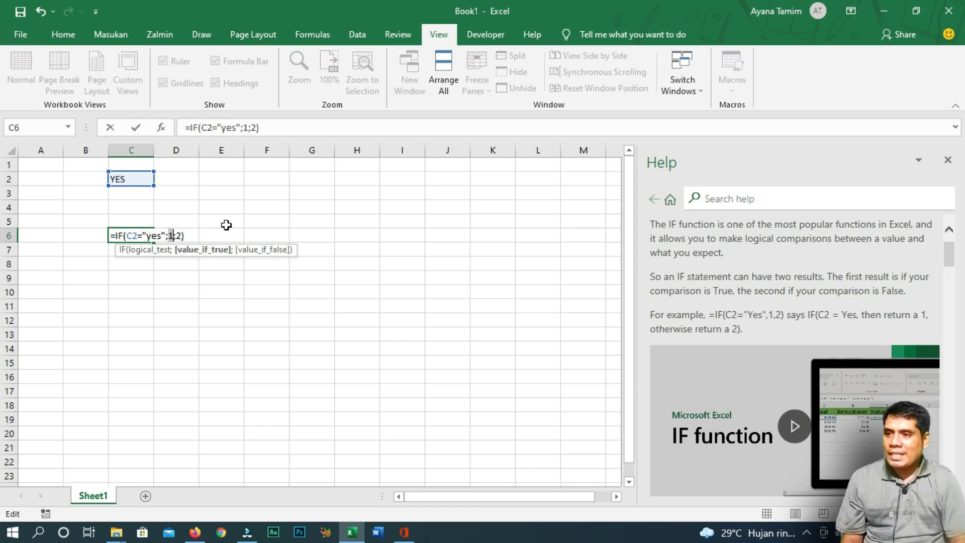
pyautogui.press('Return')
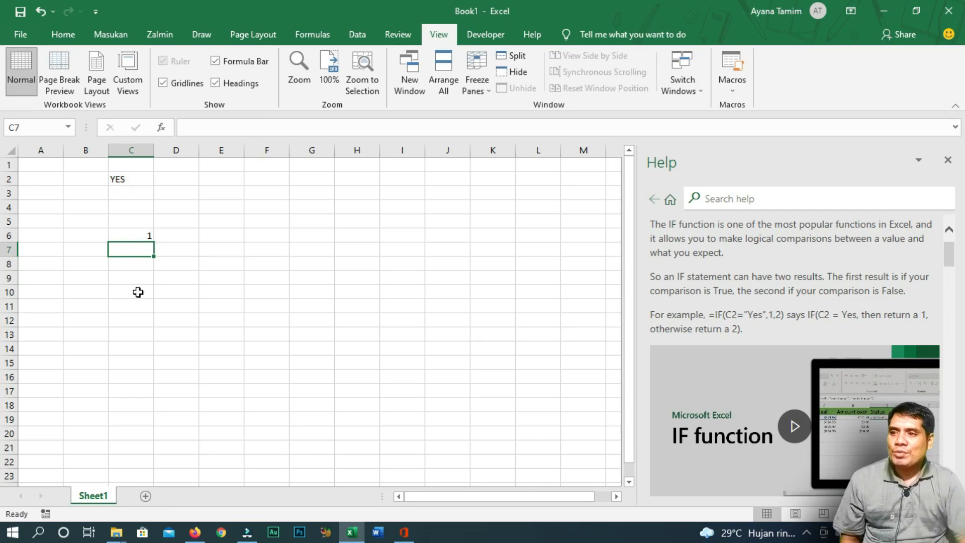
# Compare the C6 formula with the help example and change cell C2 to no to test the false case
pyautogui.click(122, 239)
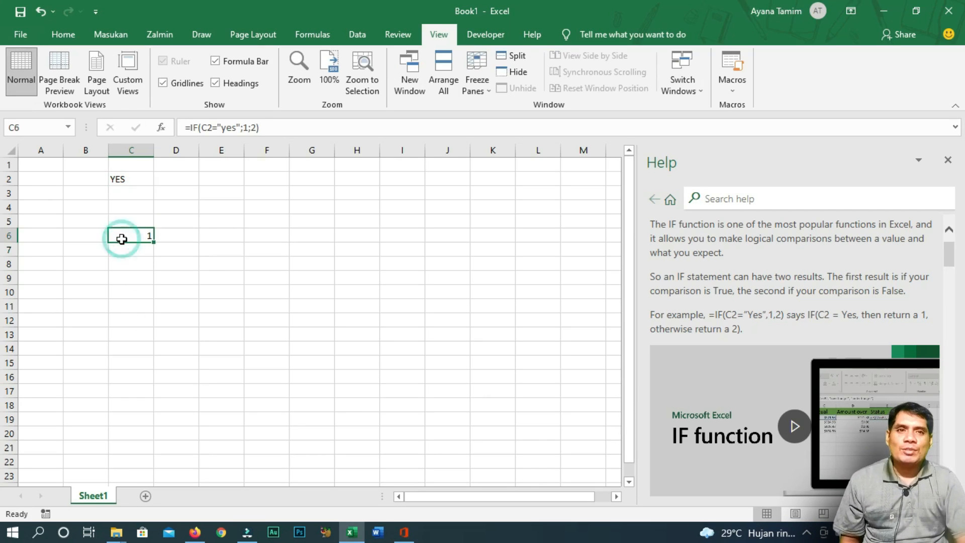
pyautogui.click(125, 179)
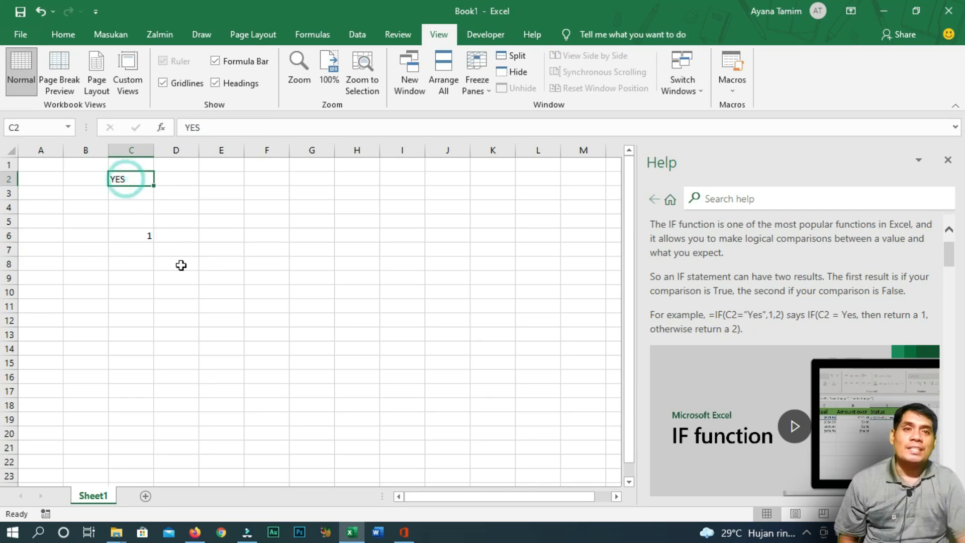
pyautogui.doubleClick(769, 316)
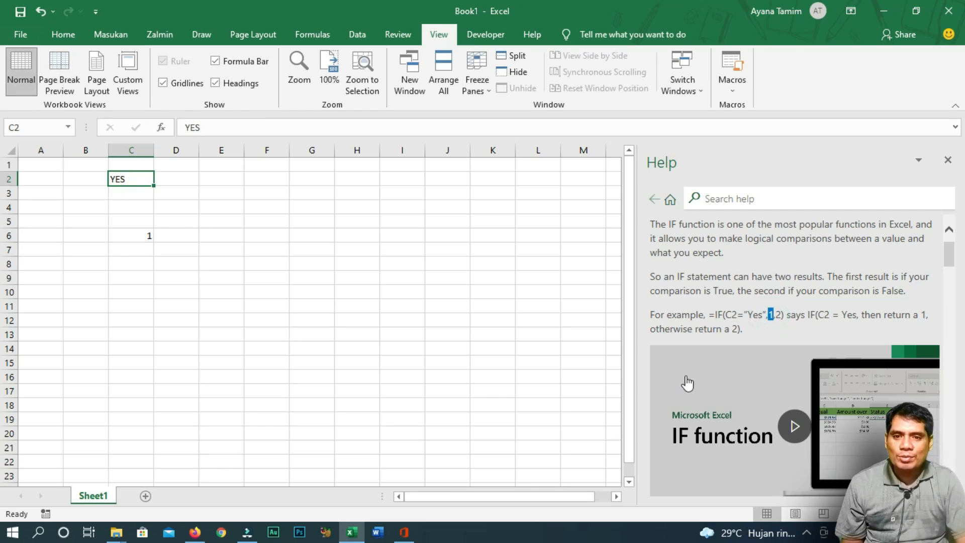
pyautogui.doubleClick(777, 315)
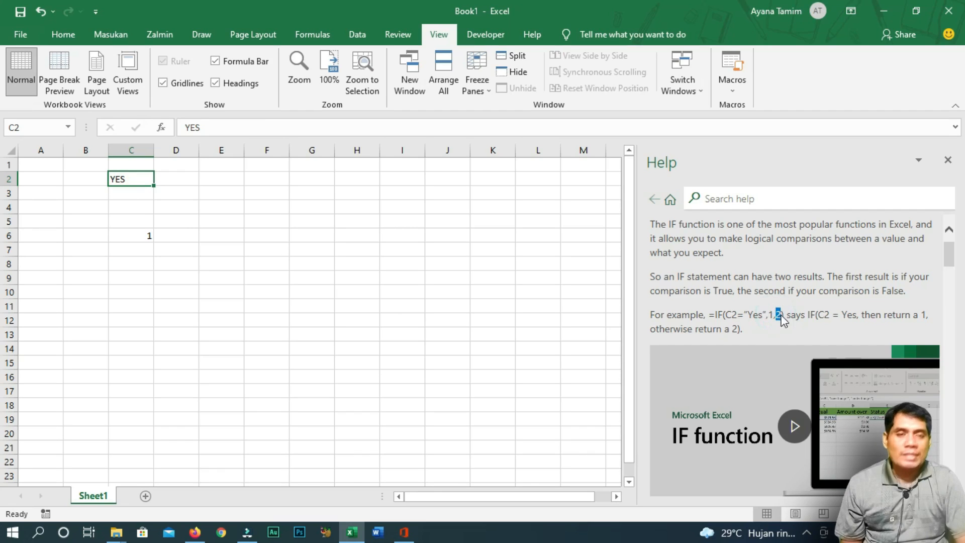
pyautogui.click(141, 235)
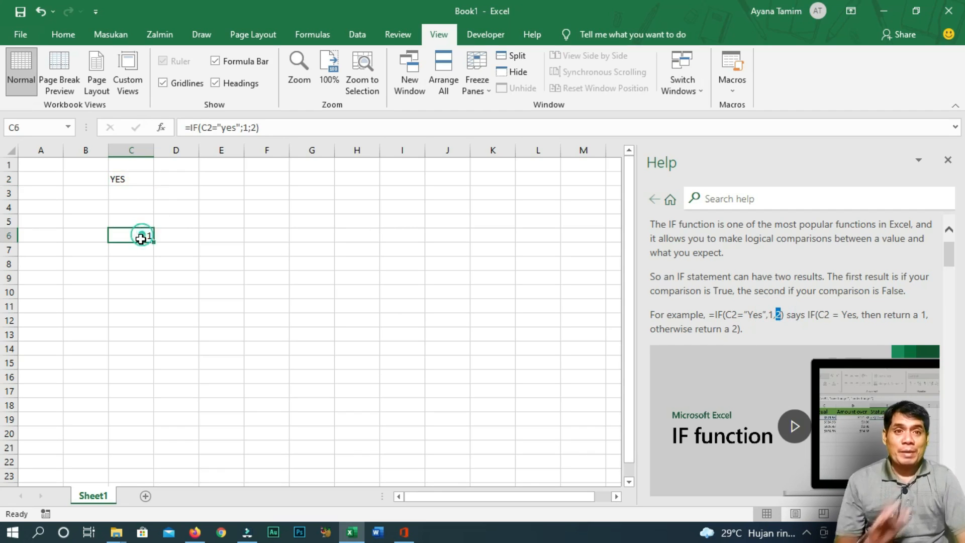
pyautogui.click(124, 181)
pyautogui.write('no')
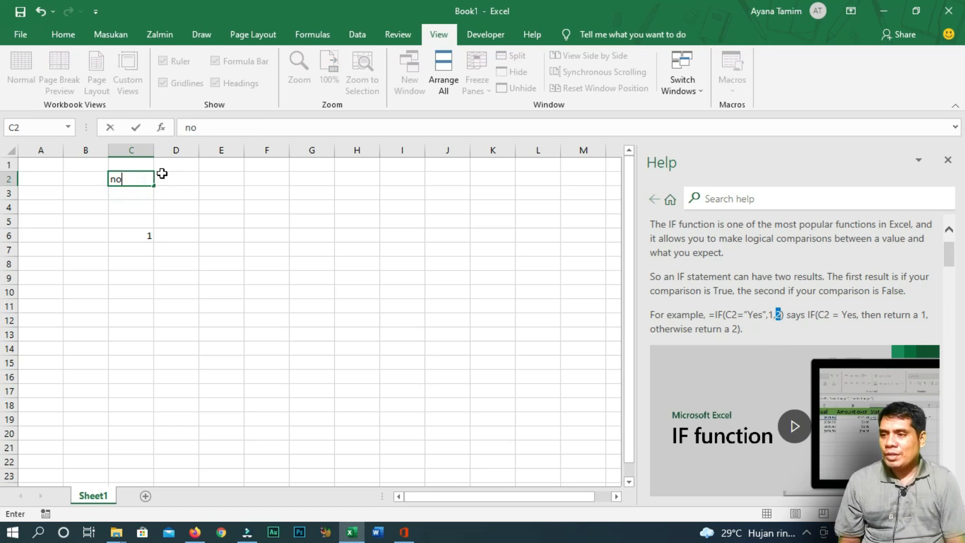
pyautogui.press('Return')
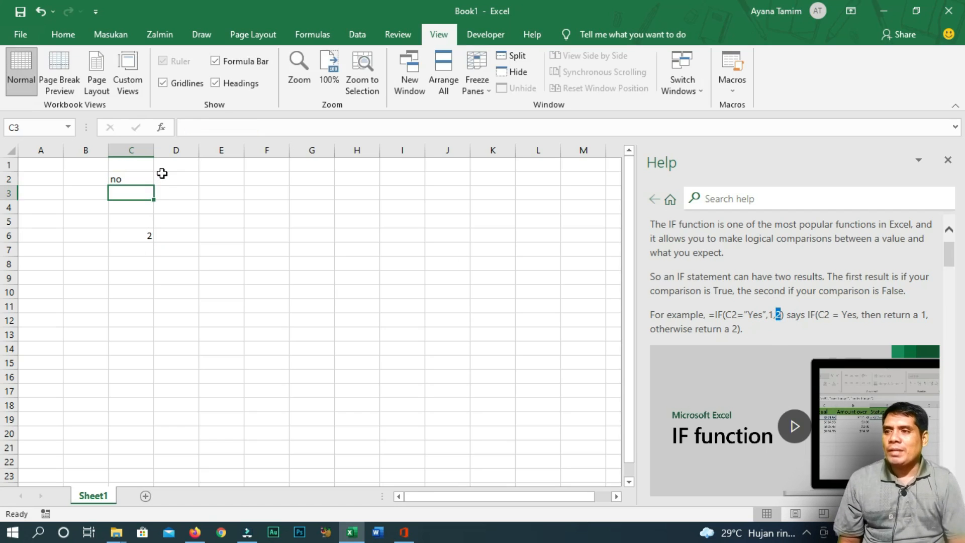
# Check the IF formula in cell C6 and change cell C2 to YES to test the true case
pyautogui.click(132, 234)
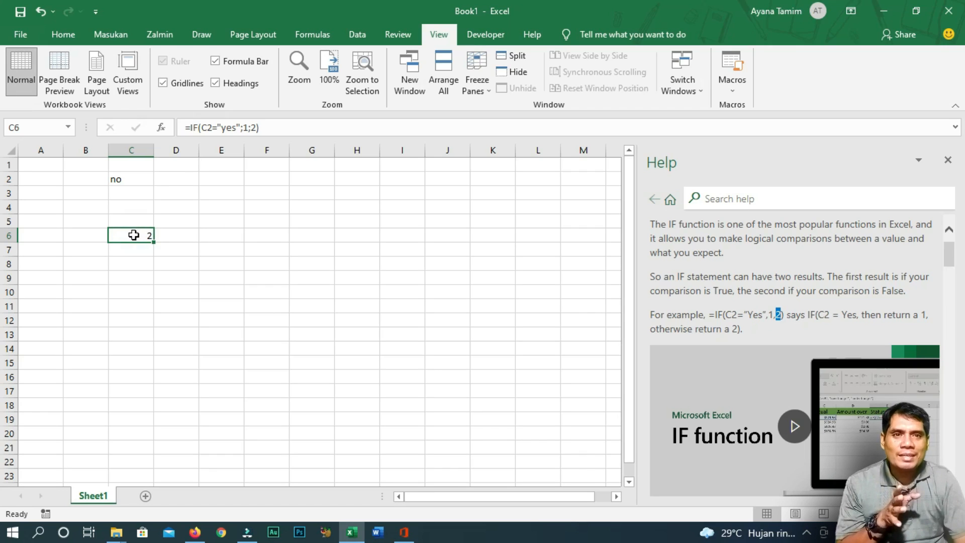
pyautogui.click(123, 182)
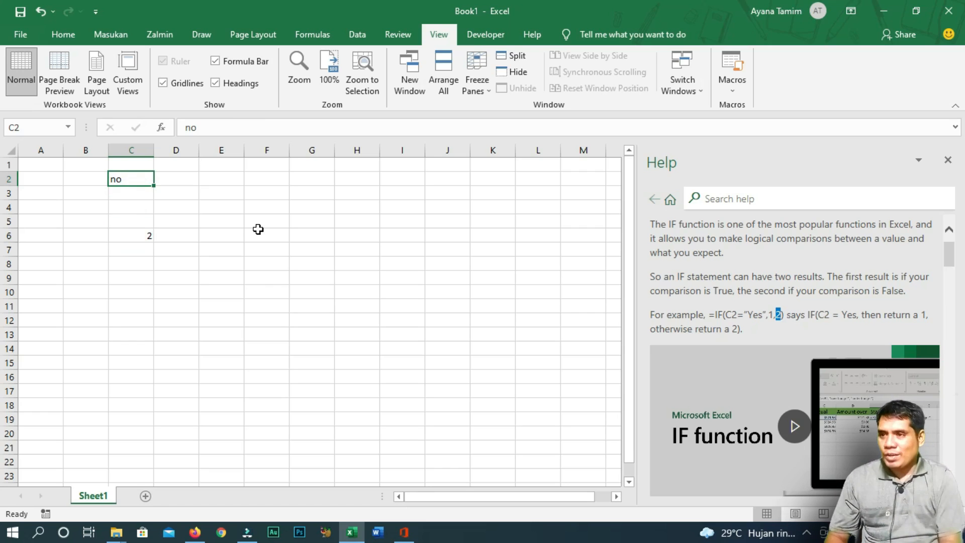
pyautogui.write('YEX')
pyautogui.press('Return')
pyautogui.press('Up')
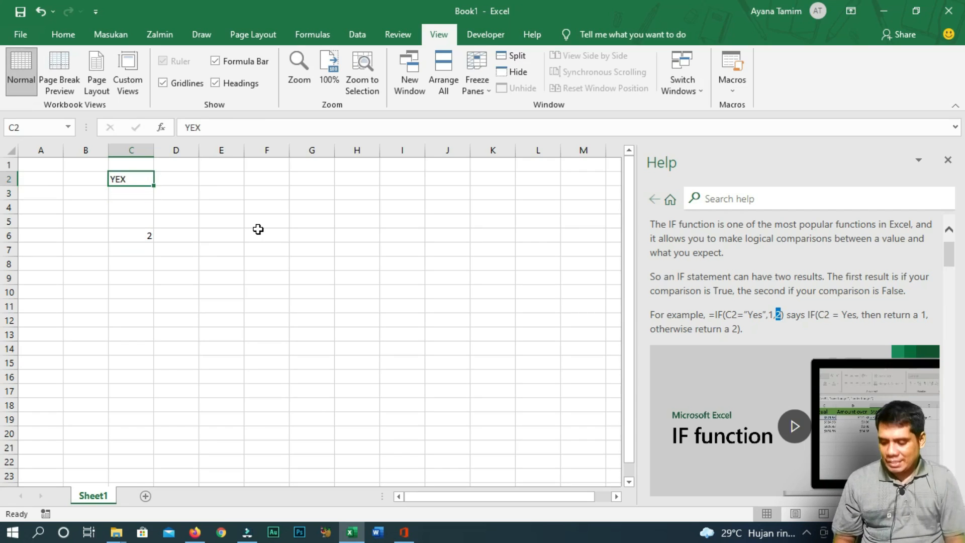
pyautogui.write('TES')
pyautogui.press('Return')
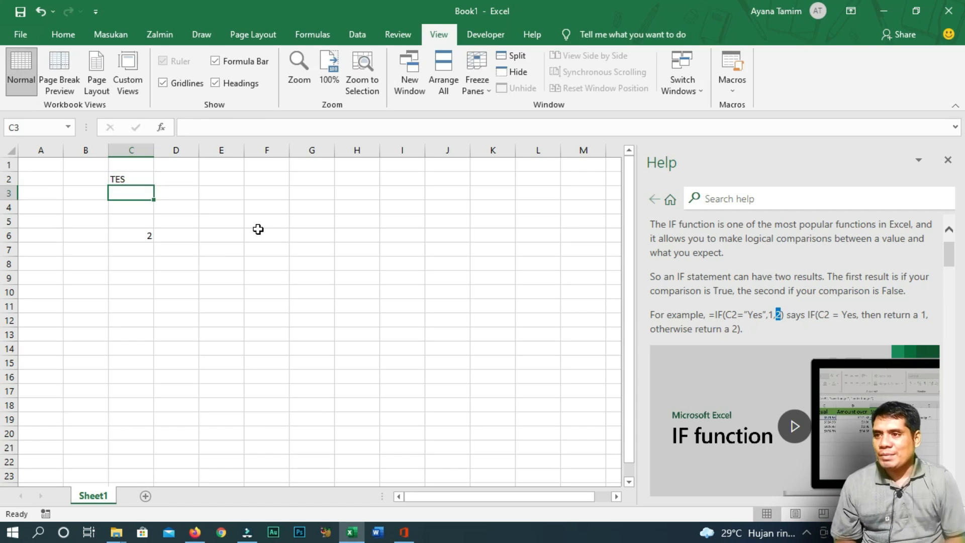
pyautogui.click(136, 179)
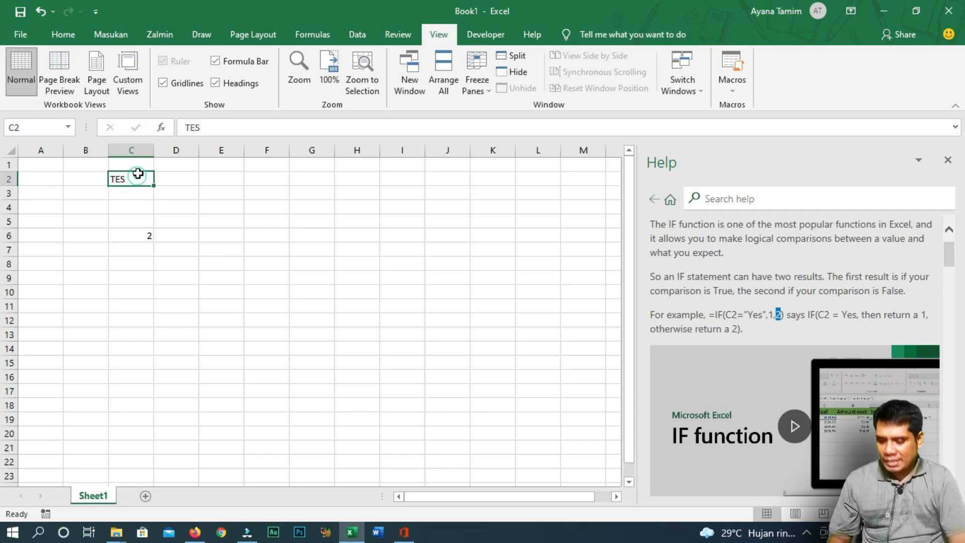
pyautogui.write('YES')
pyautogui.press('Return')
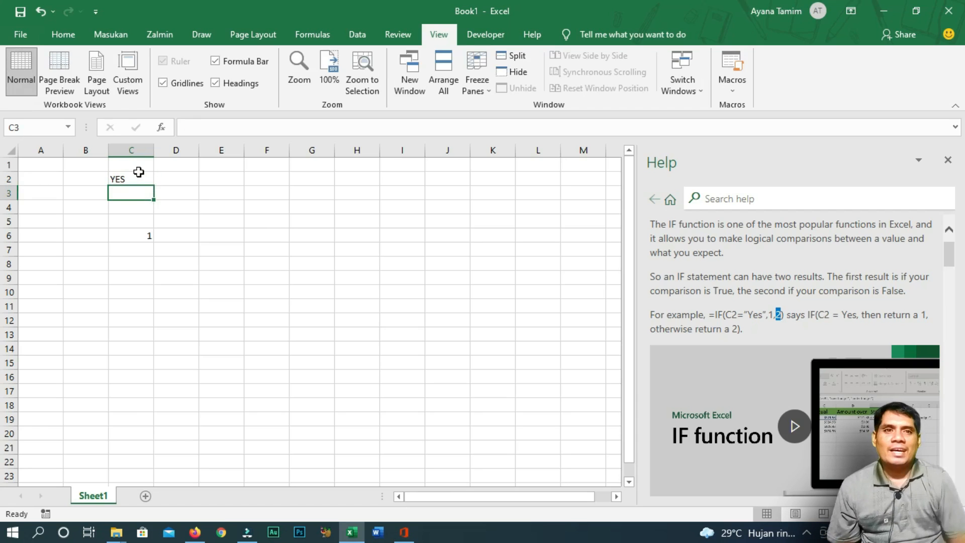
# Compare the C6 formula with the return values 1 and 2 described in the help article's example
pyautogui.click(147, 235)
pyautogui.click(63, 34)
pyautogui.click(200, 62)
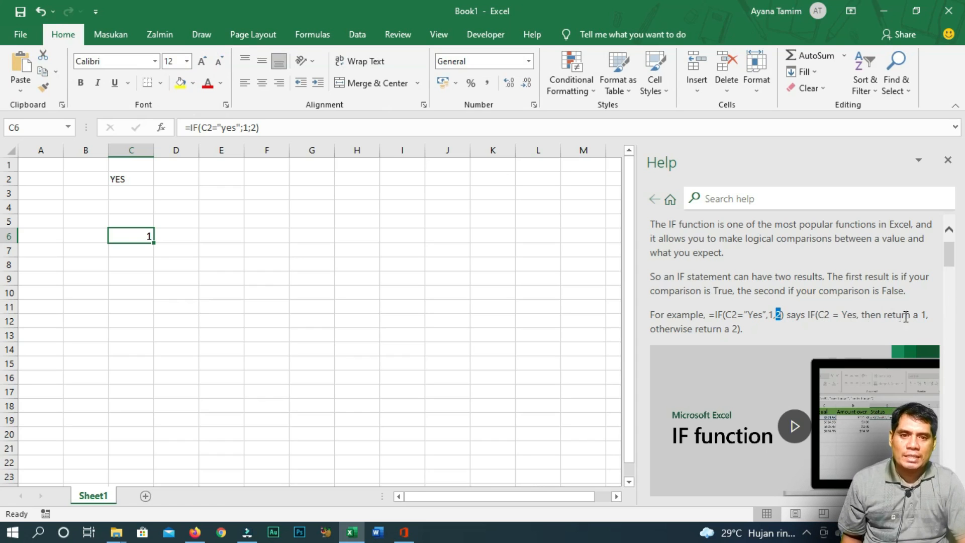
pyautogui.moveTo(920, 315); pyautogui.dragTo(926, 315)
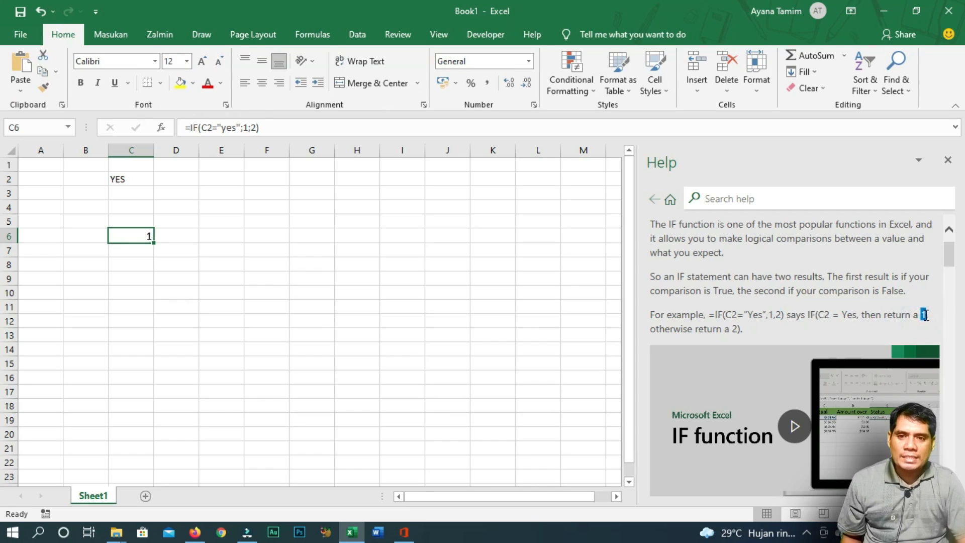
pyautogui.click(734, 329)
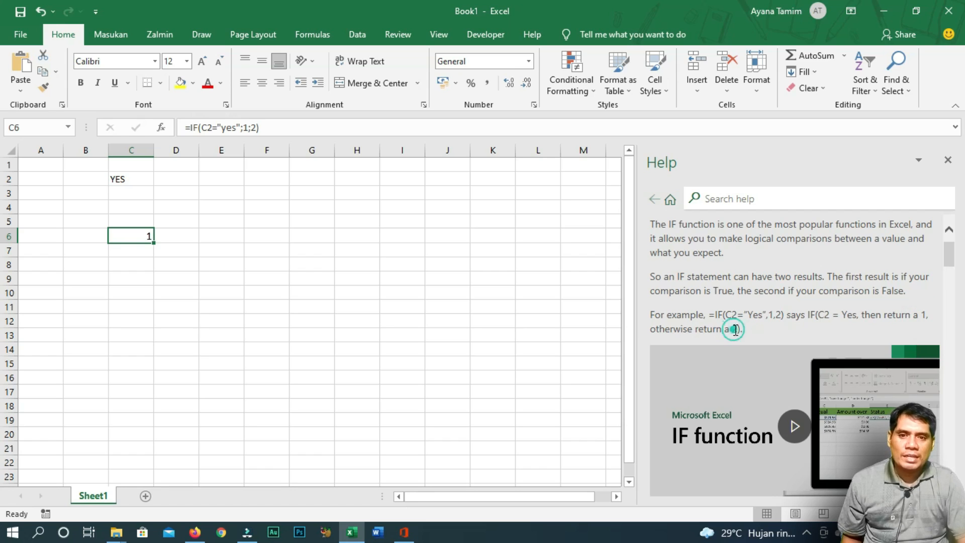
# Find the help example =IF(C2=1,"Yes","No") and enter 1 in cell C2
pyautogui.moveTo(949, 266); pyautogui.dragTo(954, 299)
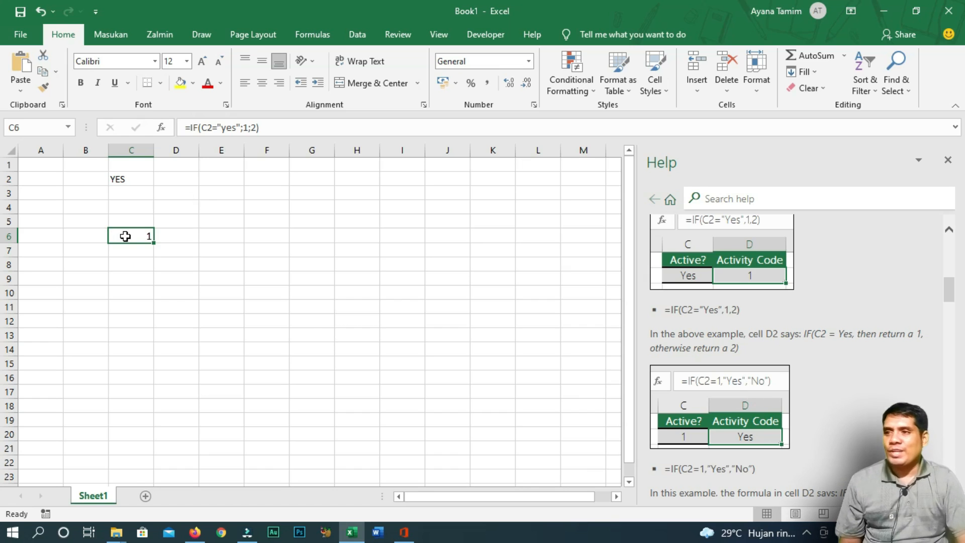
pyautogui.click(123, 180)
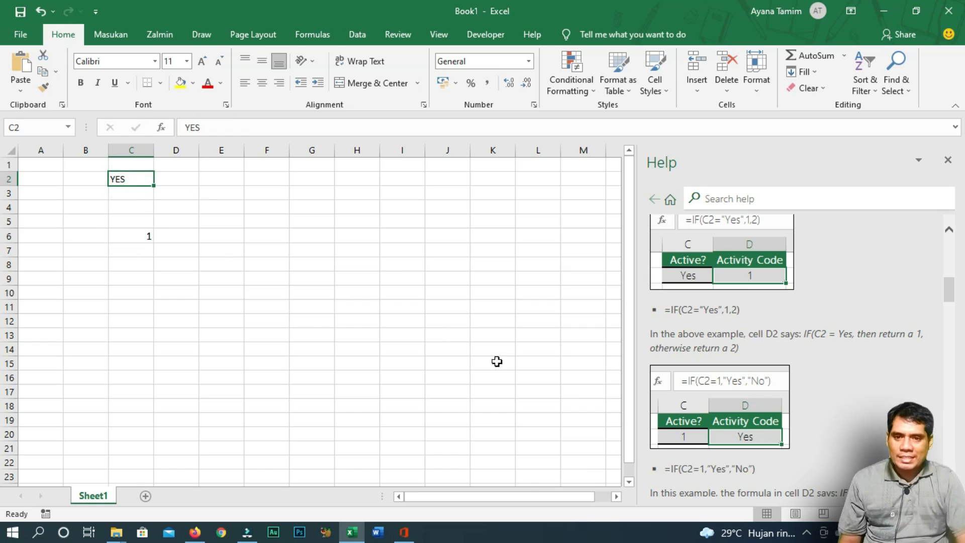
pyautogui.write('1')
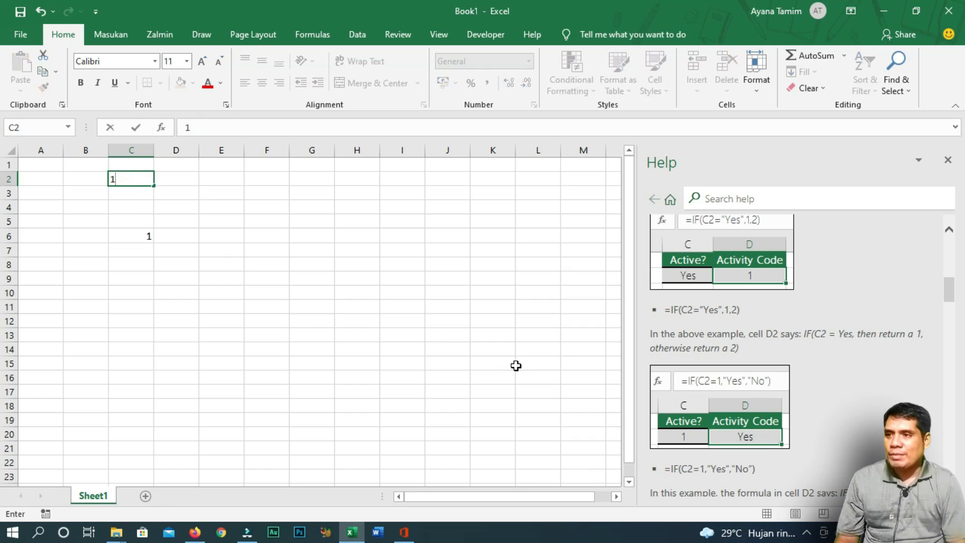
pyautogui.press('Return')
# Change the logical test of the IF formula in cell C6 to C2=1
pyautogui.press('Down')
pyautogui.press('Down')
pyautogui.press('Down')
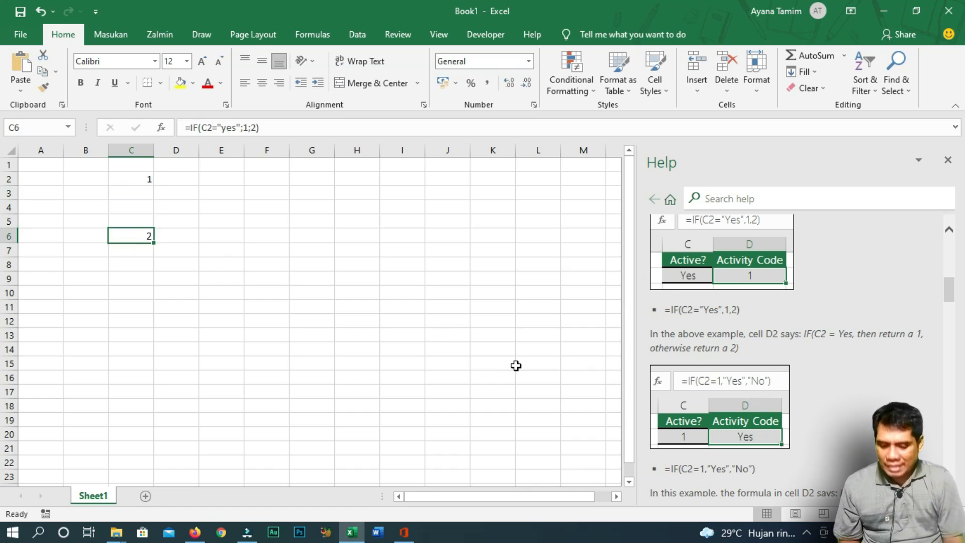
pyautogui.click(219, 130)
pyautogui.moveTo(218, 130); pyautogui.dragTo(240, 130)
pyautogui.write('1')
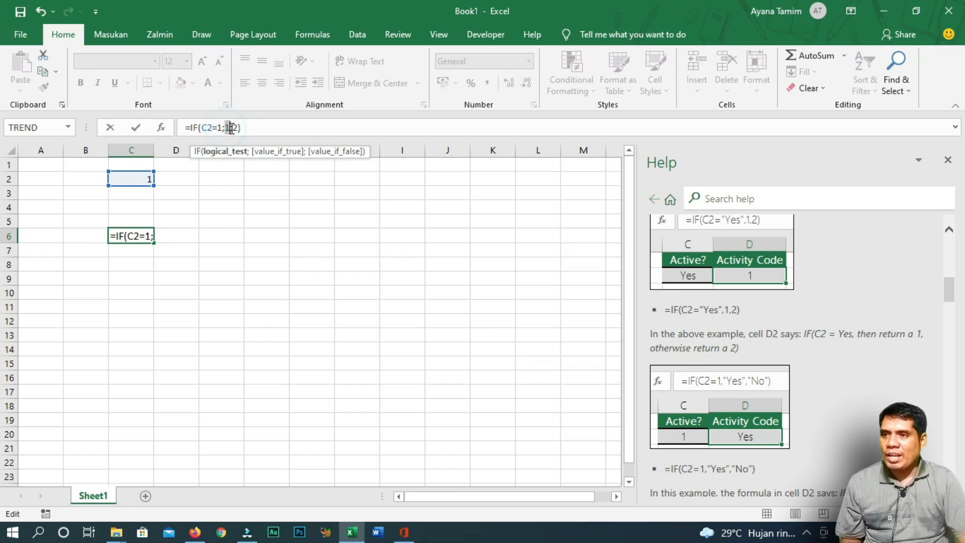
# Replace the true value in the C6 formula with the text "YES"
pyautogui.doubleClick(227, 128)
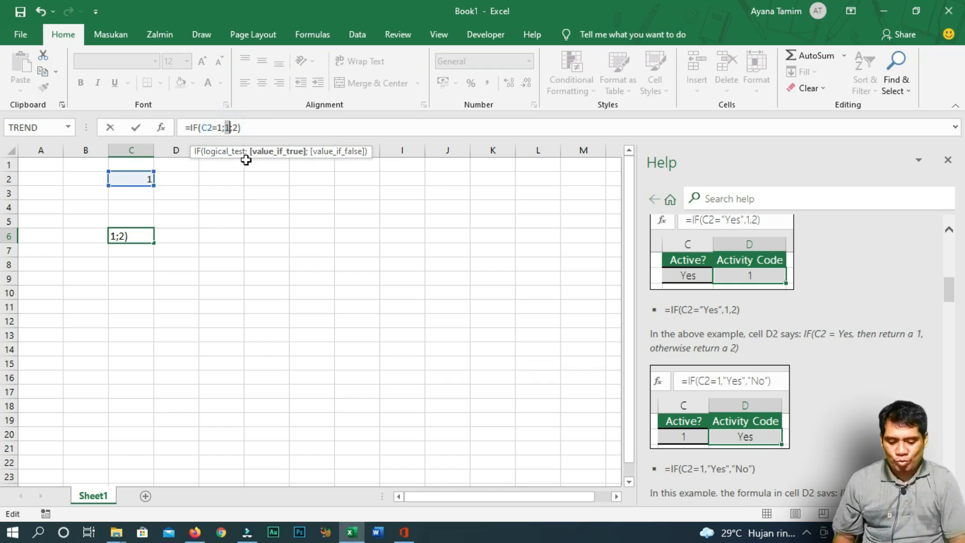
pyautogui.write('"')
pyautogui.write('yex')
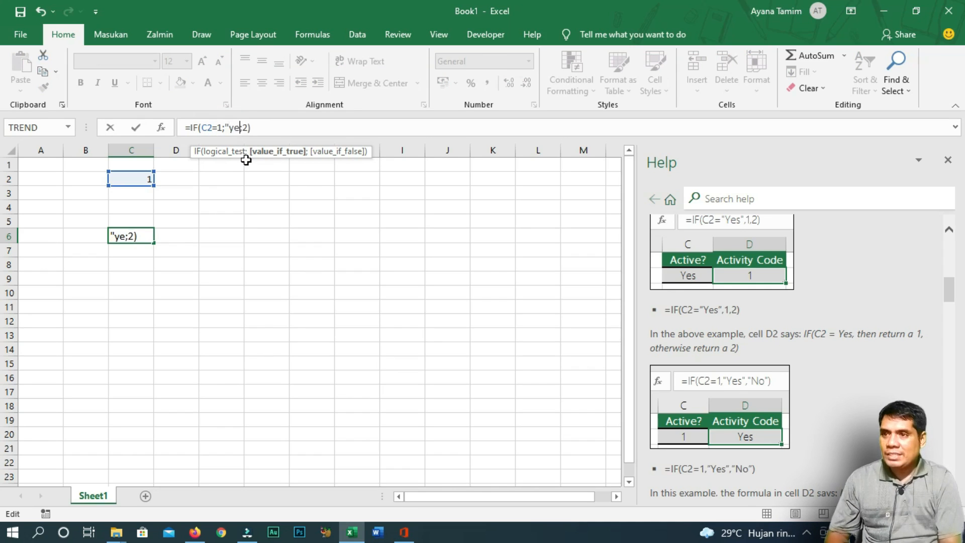
pyautogui.press('BackSpace')
pyautogui.press('BackSpace')
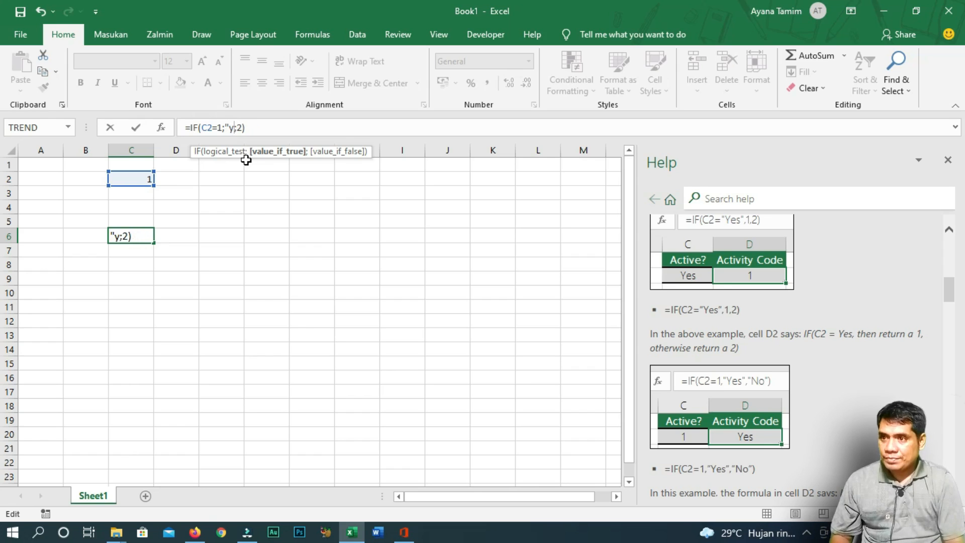
pyautogui.press('BackSpace')
pyautogui.write('YES')
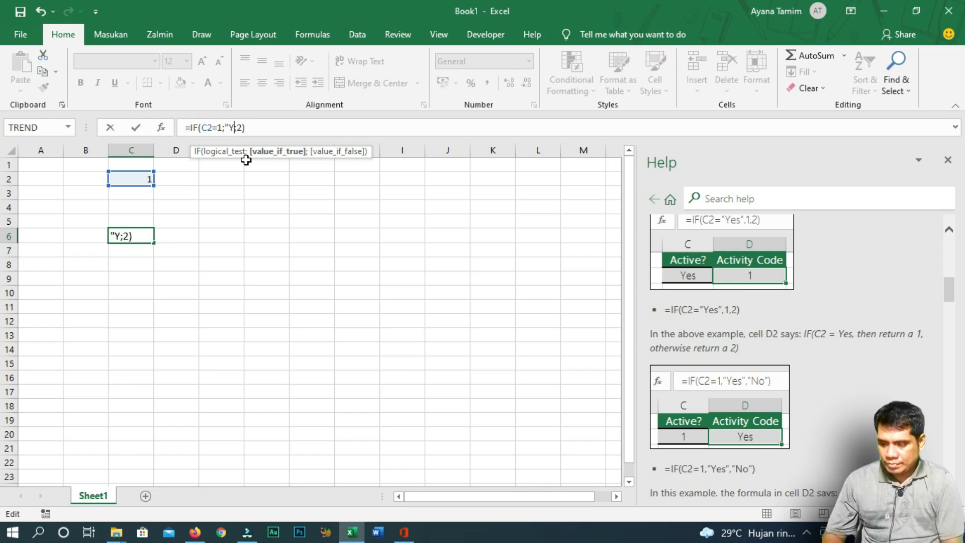
pyautogui.write('"')
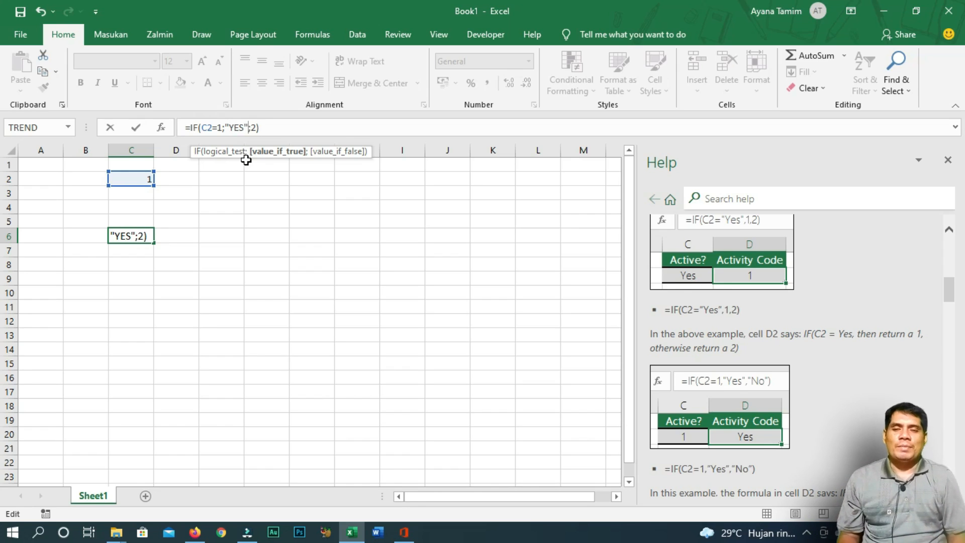
# Replace the false value with the text "TIDAK" and enter the formula =IF(C2=1;"YES";"TIDAK") in cell C6
pyautogui.press('Right')
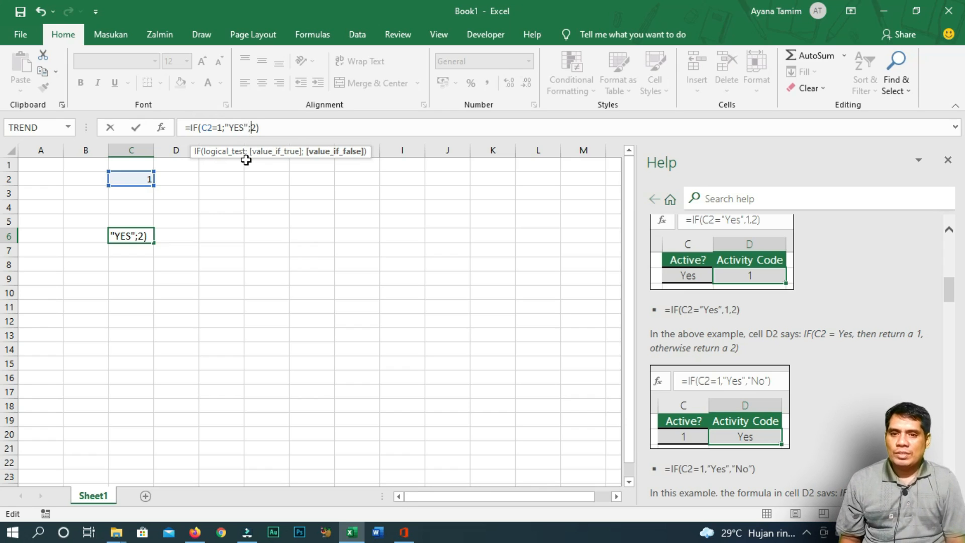
pyautogui.hotkey('shift', 'Right')
pyautogui.write('"TIDAK"')
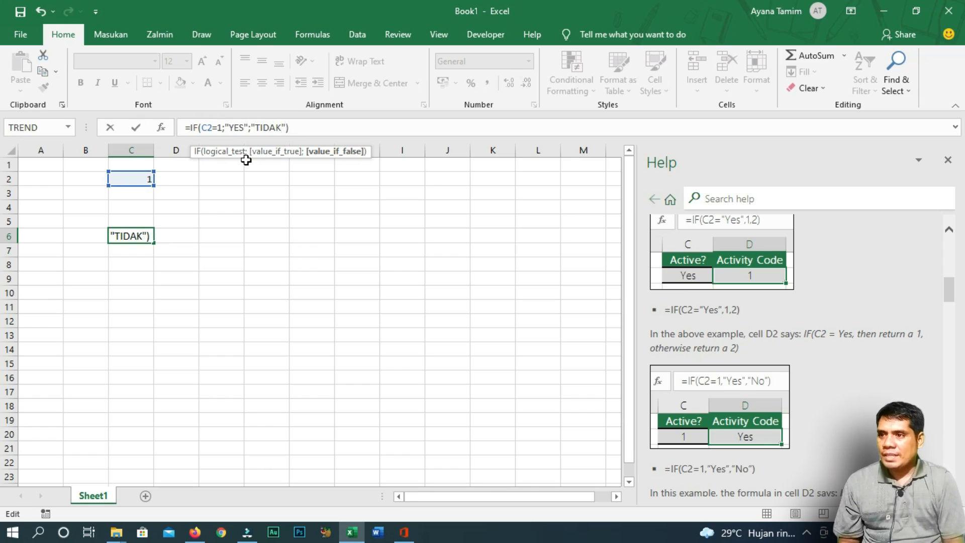
pyautogui.press('Return')
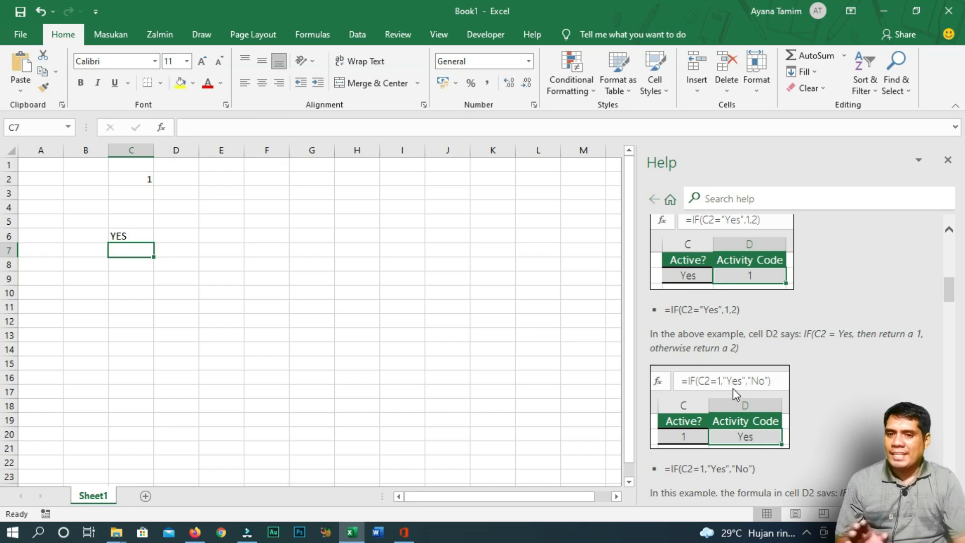
# Test the C6 formula's false case by entering 2, 3 and 4 in turn in cell C2
pyautogui.click(124, 234)
pyautogui.click(143, 178)
pyautogui.write('2')
pyautogui.press('Return')
pyautogui.press('Up')
pyautogui.write('3')
pyautogui.press('Return')
pyautogui.press('Up')
pyautogui.press('Return')
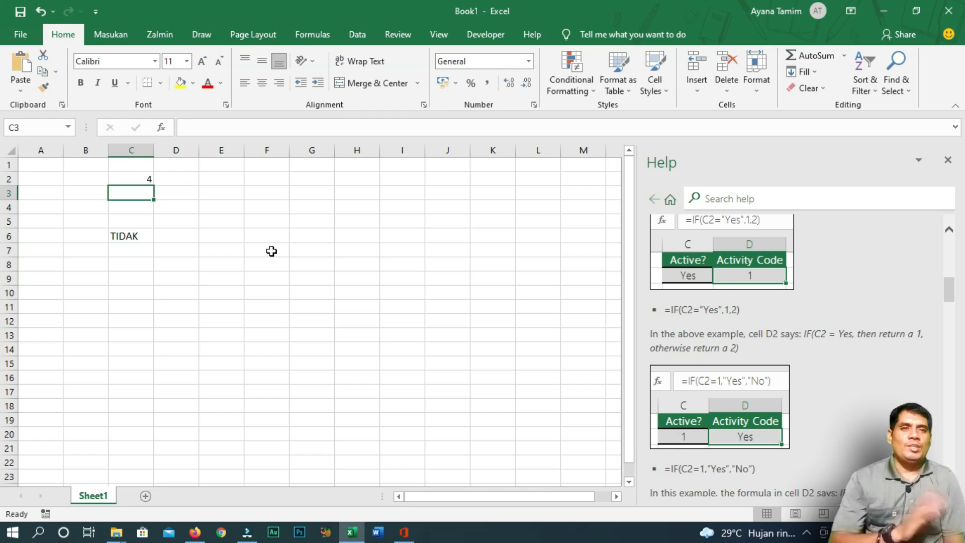
# Examine the help article's further IF examples, covering the budget status comparison and the amount-over calculation
pyautogui.press('Down')
pyautogui.press('Right')
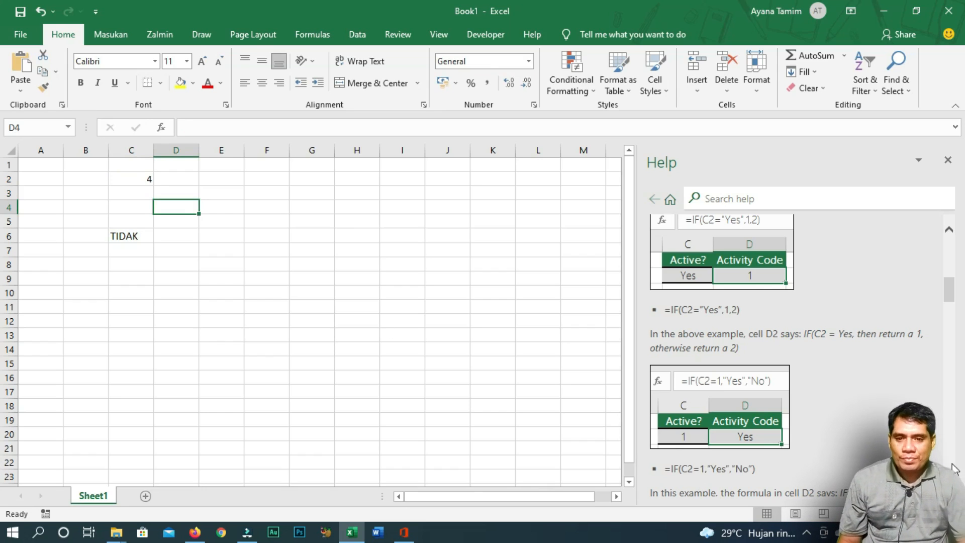
pyautogui.scroll(-5, 802, 356)
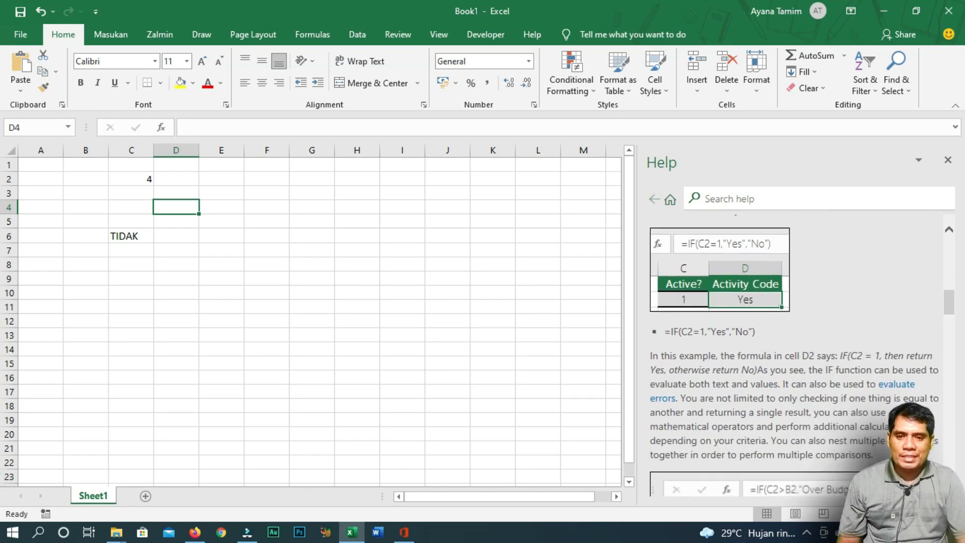
pyautogui.scroll(-1, 802, 356)
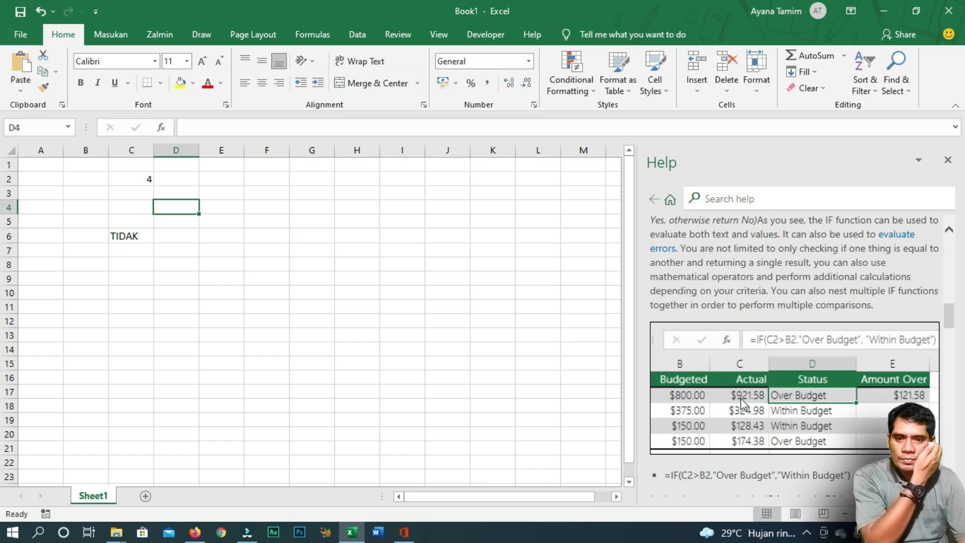
pyautogui.moveTo(950, 311); pyautogui.dragTo(950, 337)
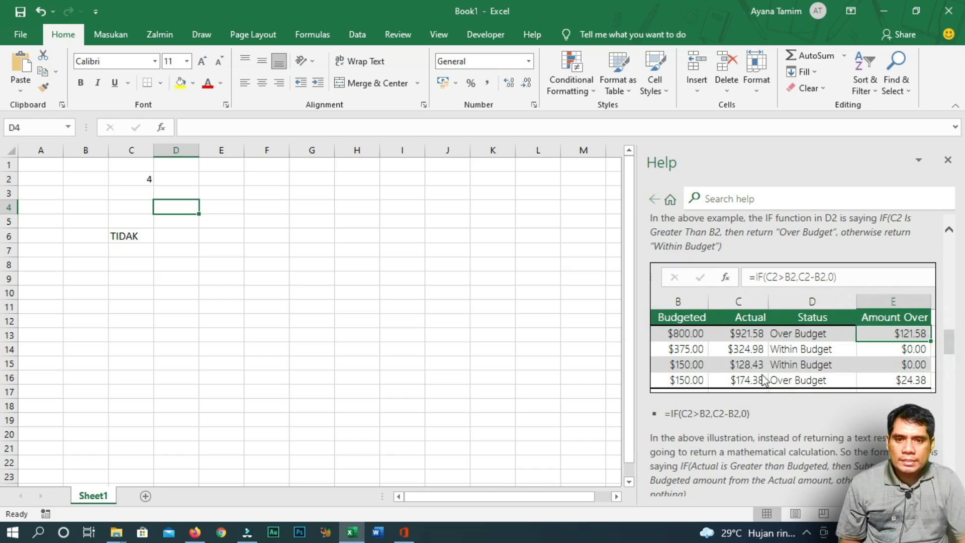
pyautogui.moveTo(954, 345); pyautogui.dragTo(962, 274)
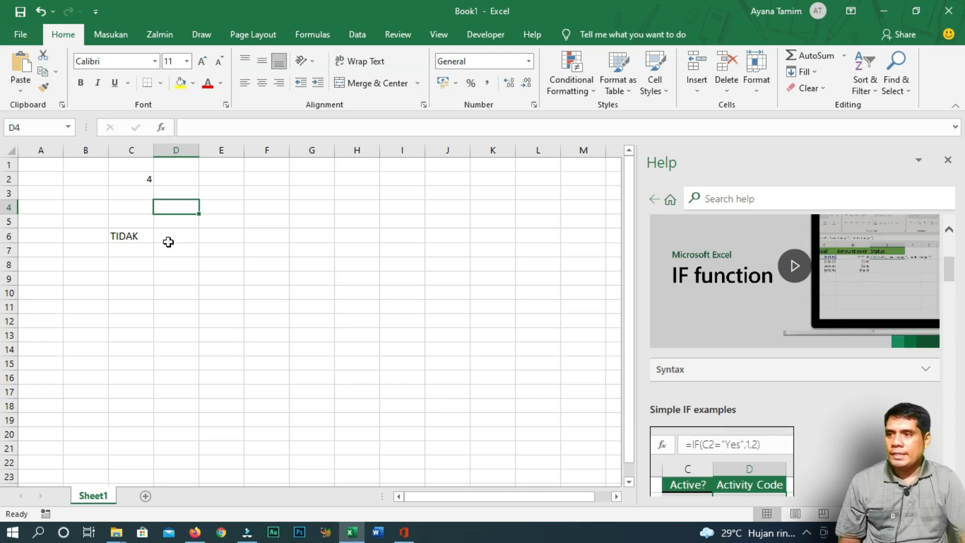
# Enter 87 in cell C2 as the new test value
pyautogui.click(134, 177)
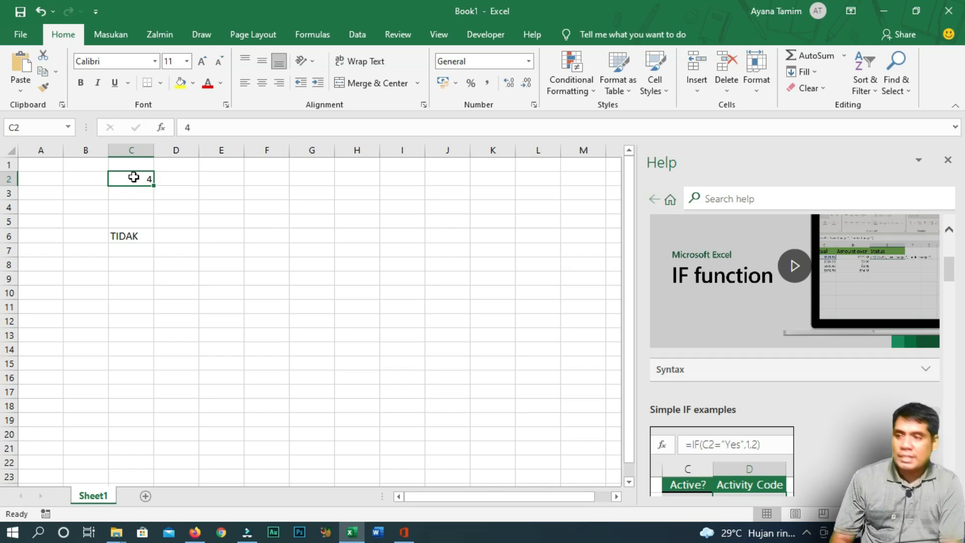
pyautogui.write('87')
pyautogui.press('Return')
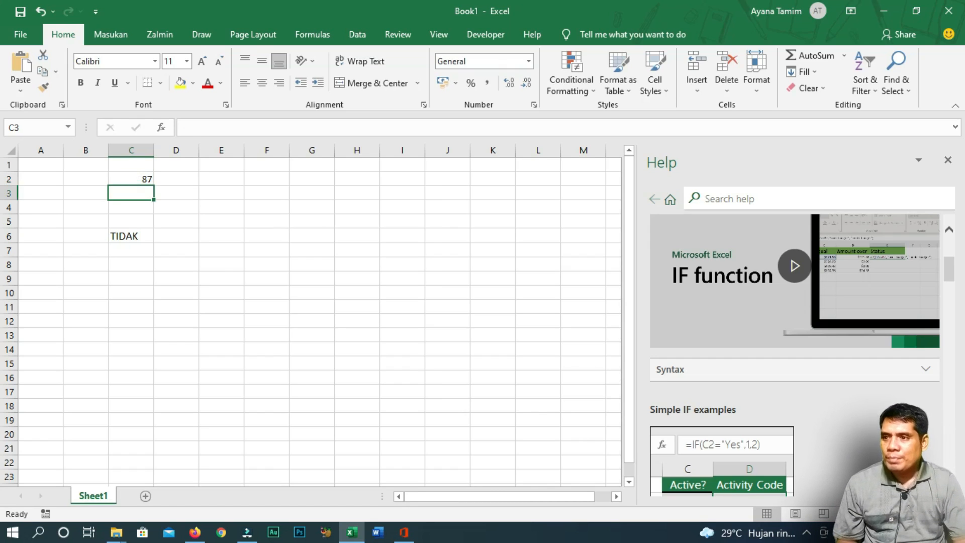
# Change the logical test of the IF formula in cell C6 to C2>70
pyautogui.click(131, 238)
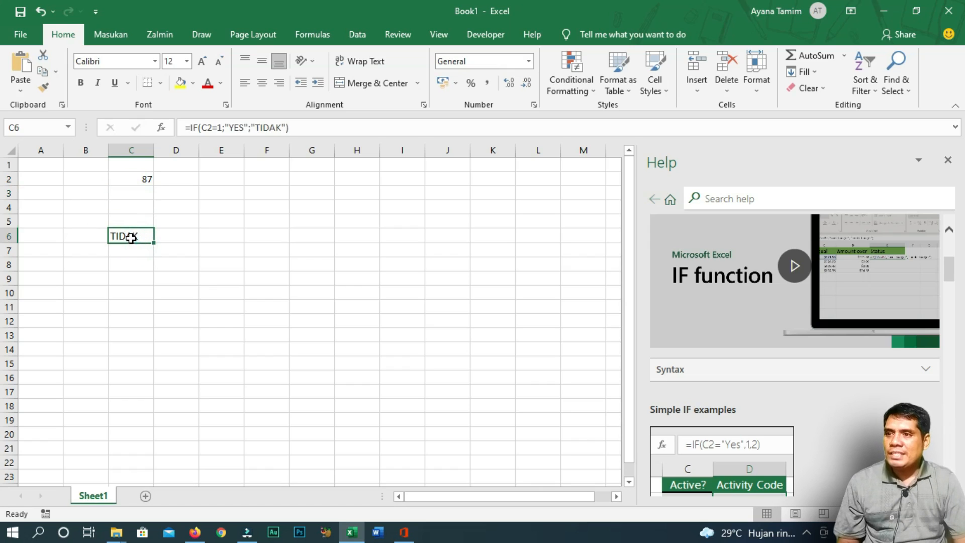
pyautogui.click(206, 130)
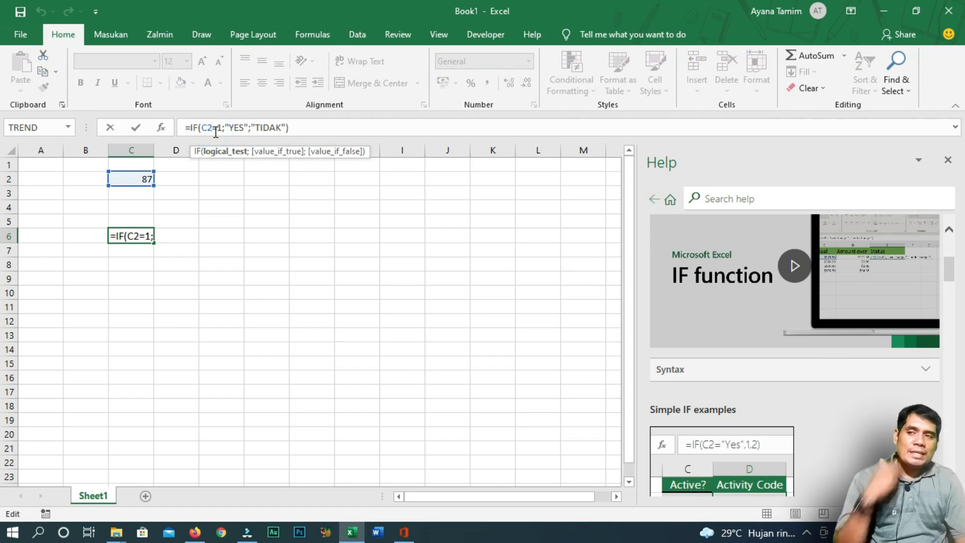
pyautogui.hotkey('shift', 'Right')
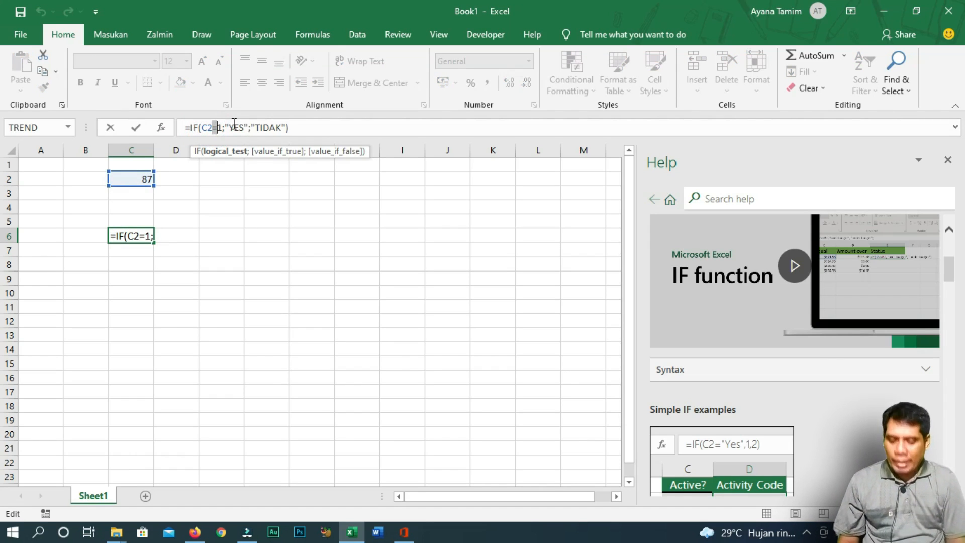
pyautogui.write('>')
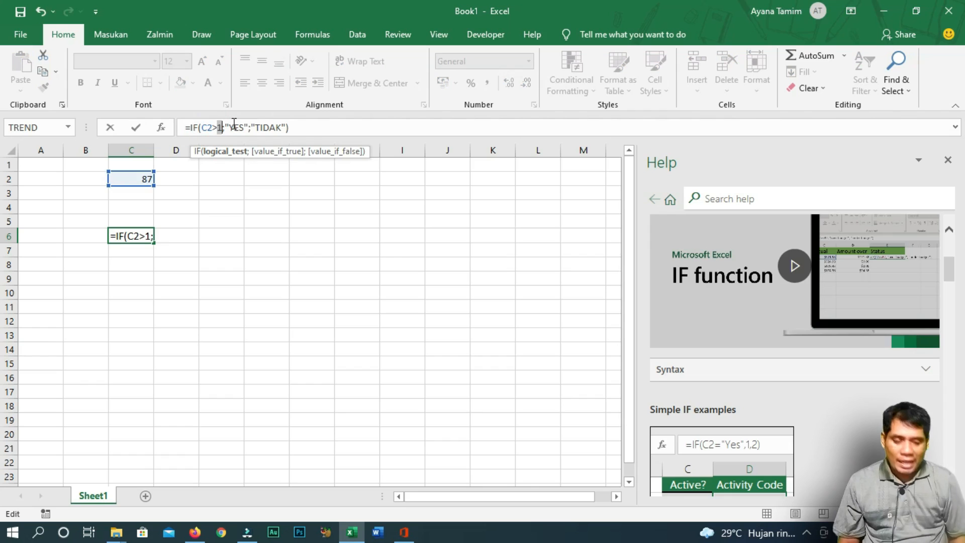
pyautogui.write('0')
pyautogui.press('BackSpace')
pyautogui.press('BackSpace')
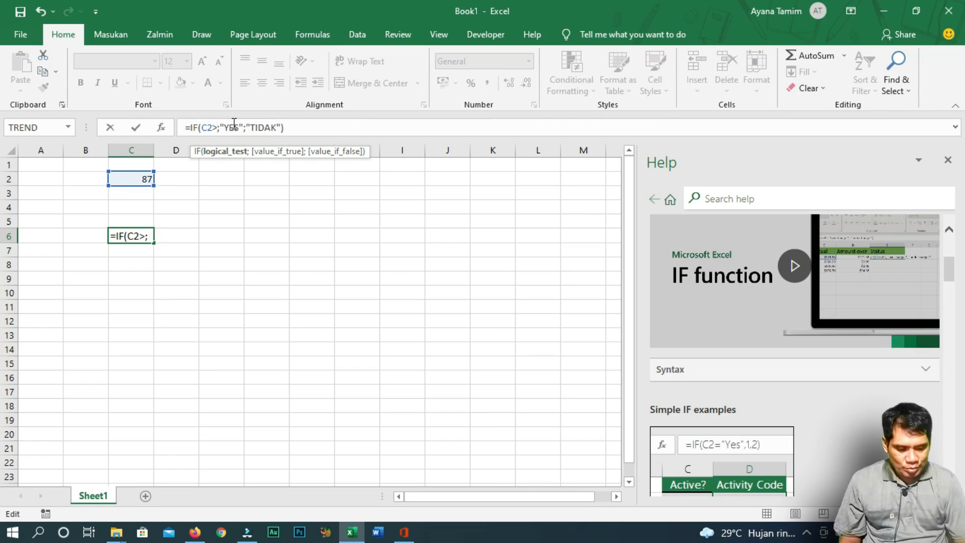
pyautogui.write('70')
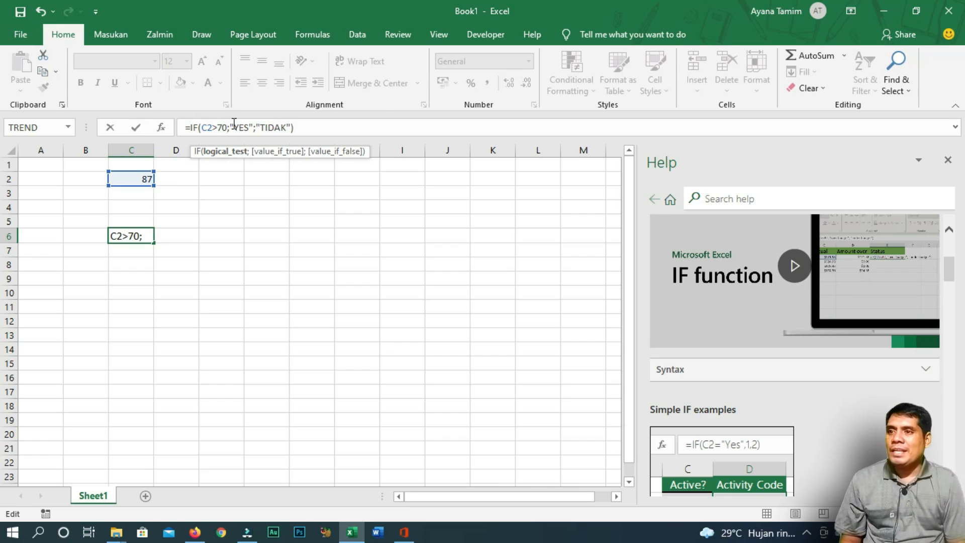
# Replace the value-if-true text in the C6 formula with "Lulus"
pyautogui.press('Right')
pyautogui.hotkey('shift', 'Right')
pyautogui.hotkey('shift', 'Right')
pyautogui.hotkey('shift', 'Right')
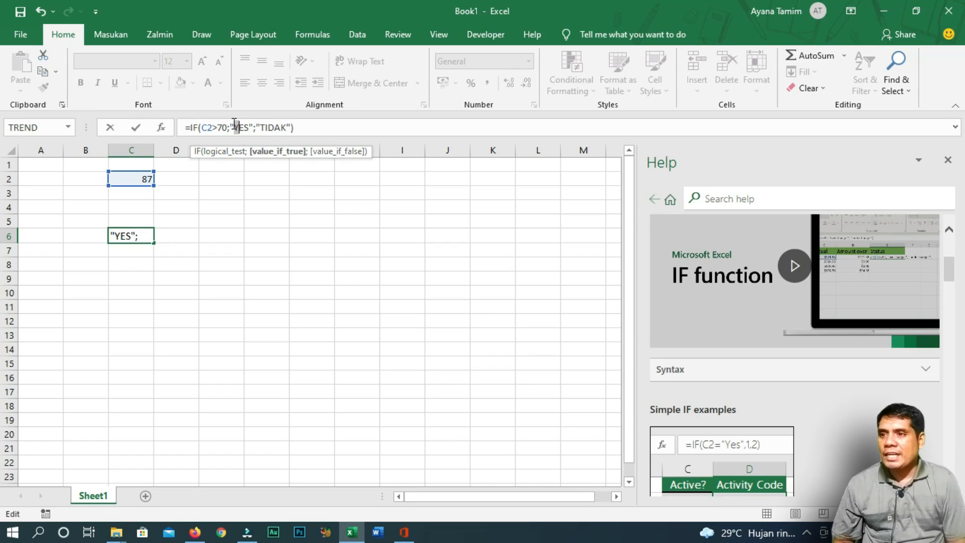
pyautogui.write('Lulus')
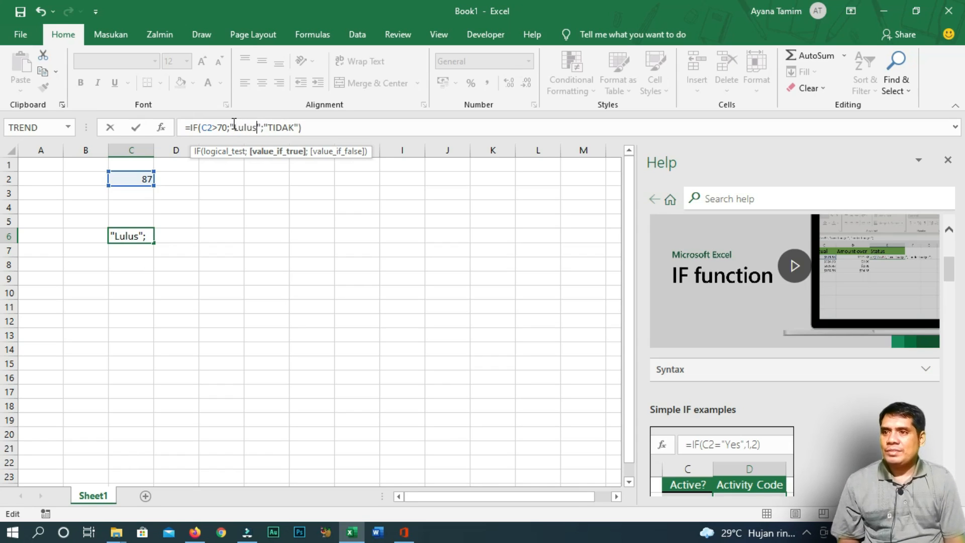
# Replace the value-if-false text in the C6 formula with "Tidak Lulus"
pyautogui.press('Right')
pyautogui.press('Right')
pyautogui.hotkey('shift', 'Right')
pyautogui.hotkey('shift', 'Right')
pyautogui.hotkey('shift', 'Right')
pyautogui.hotkey('shift', 'Right')
pyautogui.hotkey('shift', 'Right')
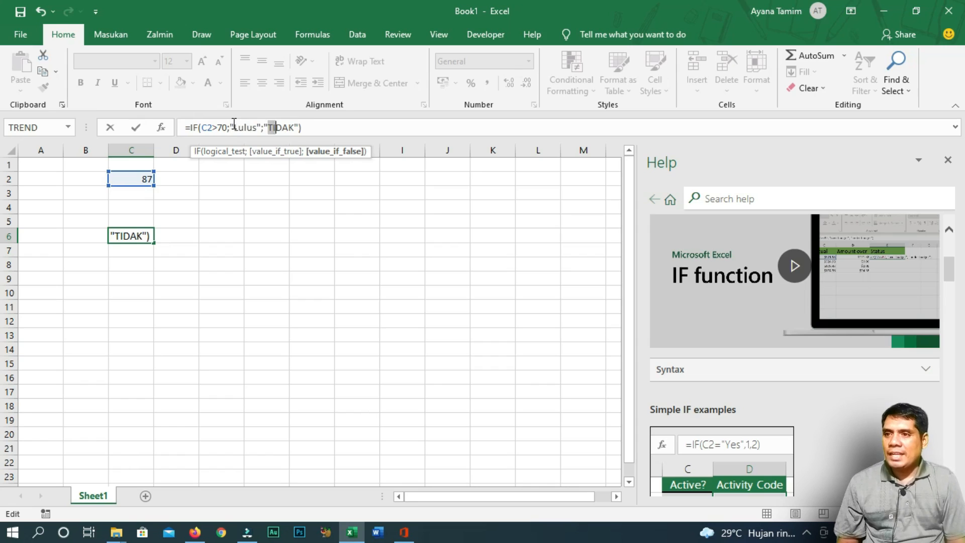
pyautogui.write('Tidak Lul')
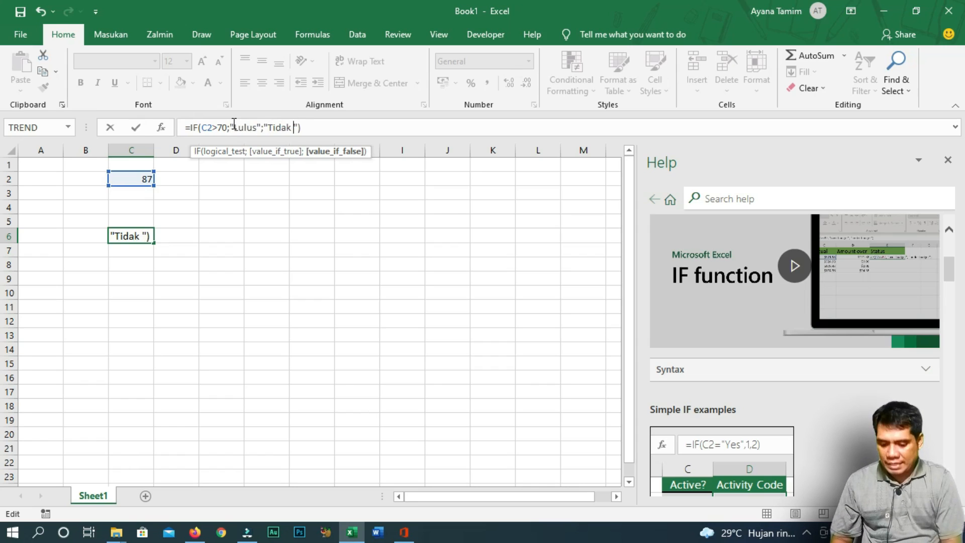
pyautogui.write('us')
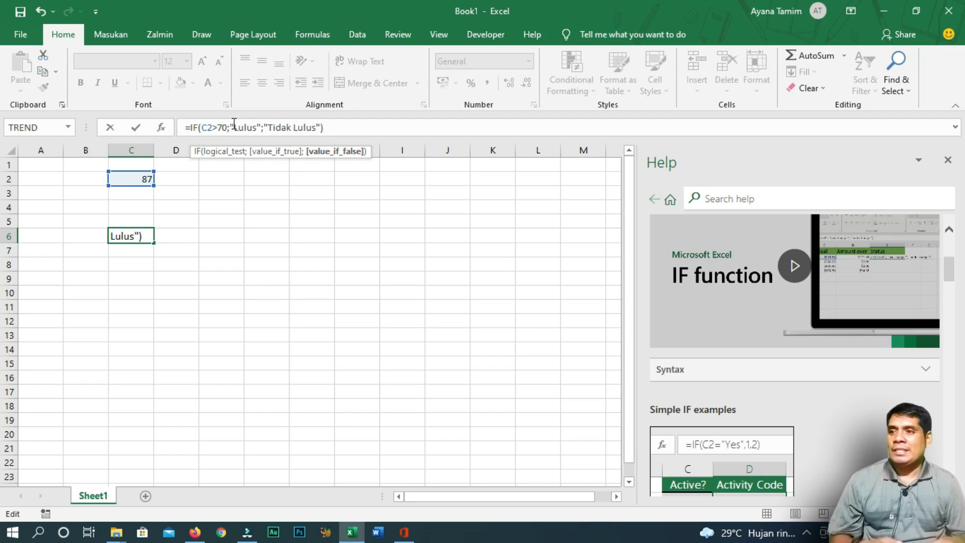
# Review the formula's condition, true text and false text, and enter =IF(C2>70;"Lulus";"Tidak Lulus") in cell C6
pyautogui.doubleClick(231, 125)
pyautogui.moveTo(267, 127); pyautogui.dragTo(313, 128)
pyautogui.doubleClick(241, 128)
pyautogui.click(207, 127)
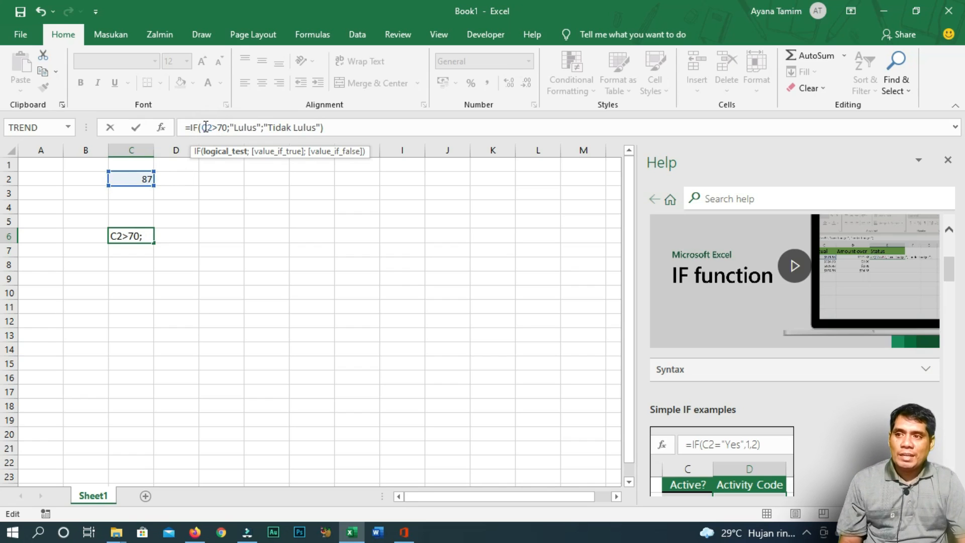
pyautogui.moveTo(202, 127); pyautogui.dragTo(240, 128)
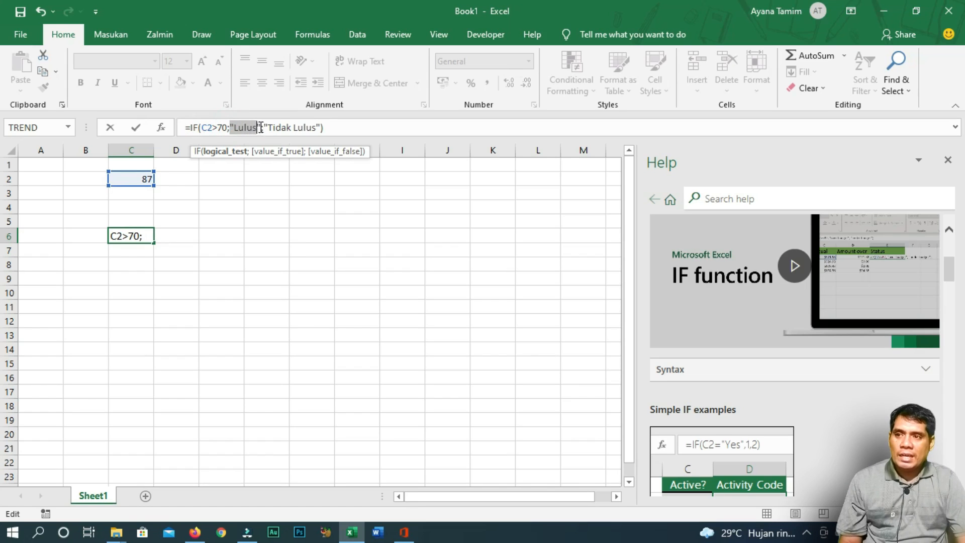
pyautogui.moveTo(259, 126); pyautogui.dragTo(320, 127)
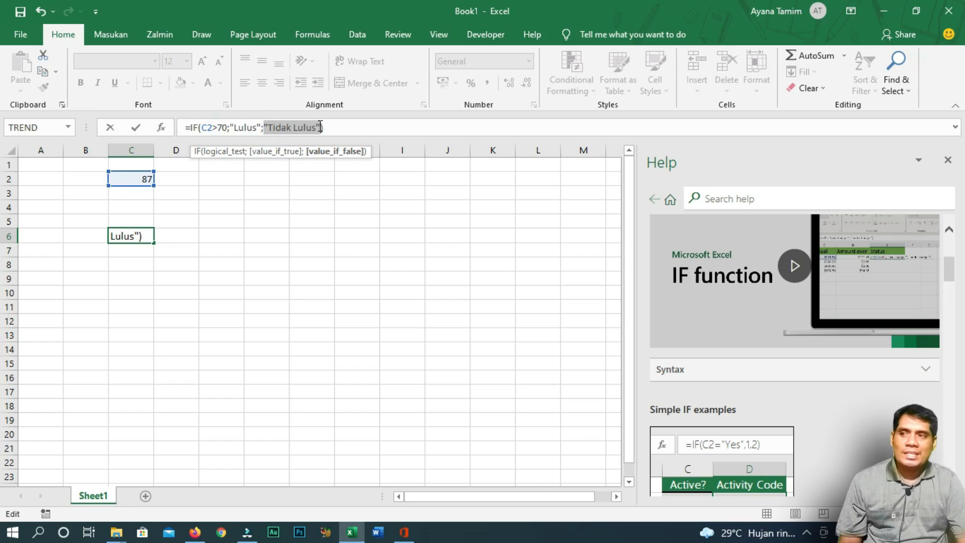
pyautogui.press('Return')
pyautogui.click(133, 230)
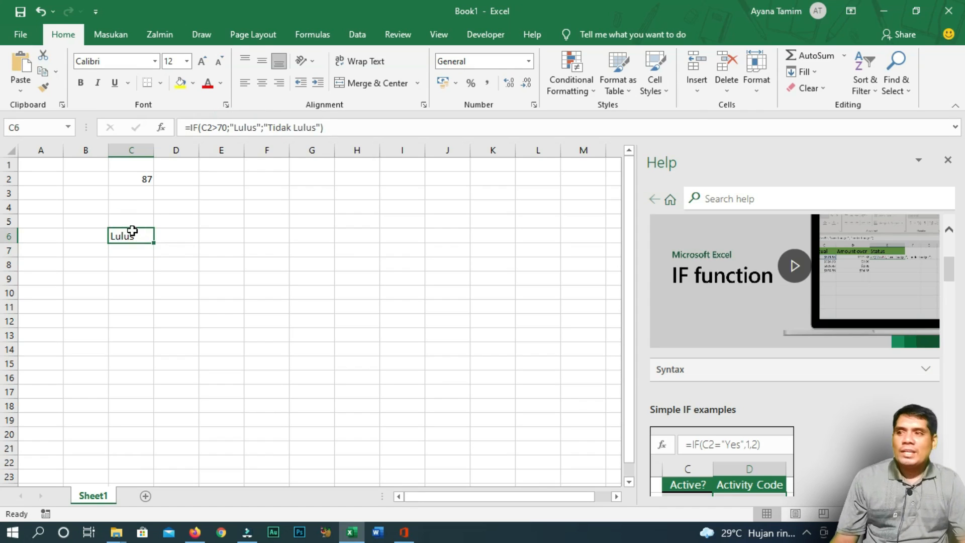
# Test the C6 formula with 65 in cell C2 and widen column C to fit the result text
pyautogui.click(137, 180)
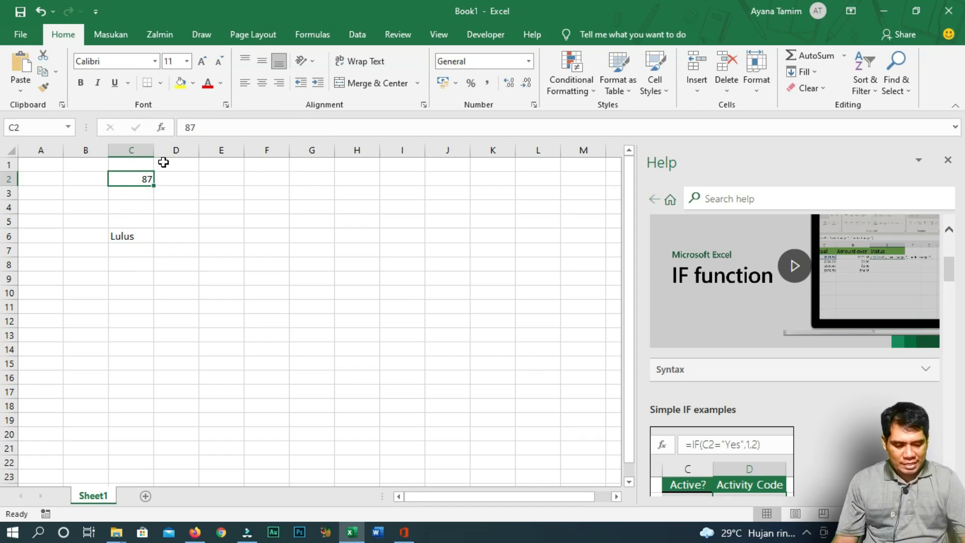
pyautogui.write('65')
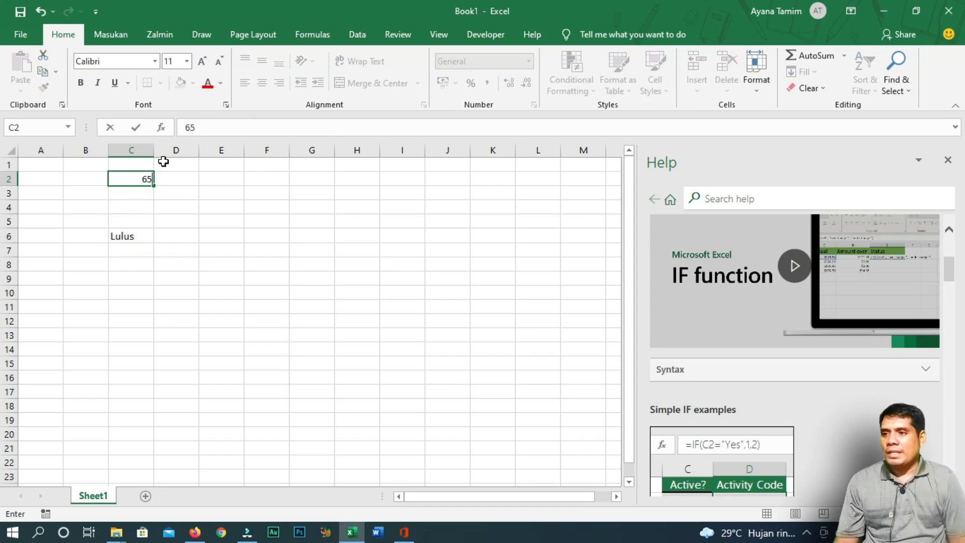
pyautogui.press('Return')
pyautogui.click(122, 240)
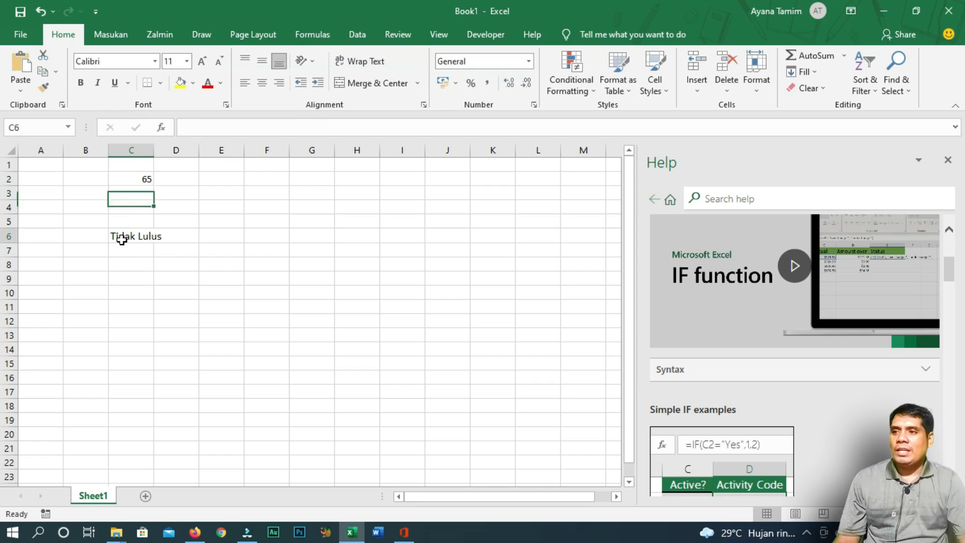
pyautogui.moveTo(153, 150); pyautogui.dragTo(171, 150)
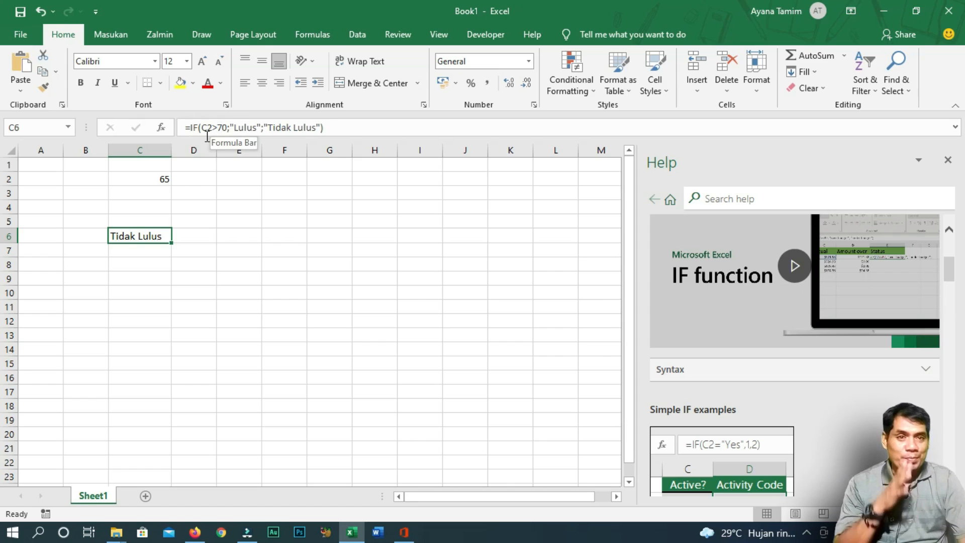
# Bring up the help article's budget status example and clear all contents of column C
pyautogui.moveTo(949, 269); pyautogui.dragTo(949, 288)
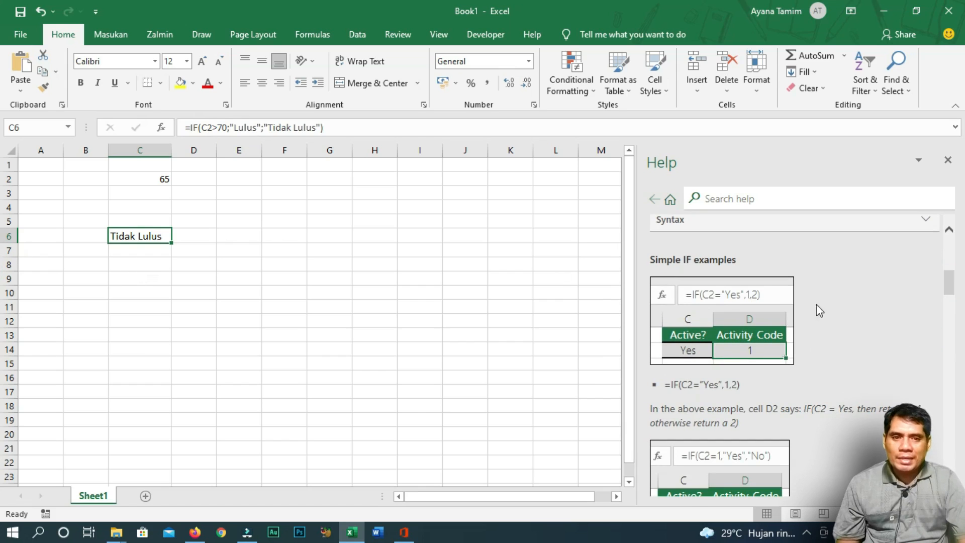
pyautogui.click(954, 281)
pyautogui.moveTo(949, 280); pyautogui.dragTo(954, 326)
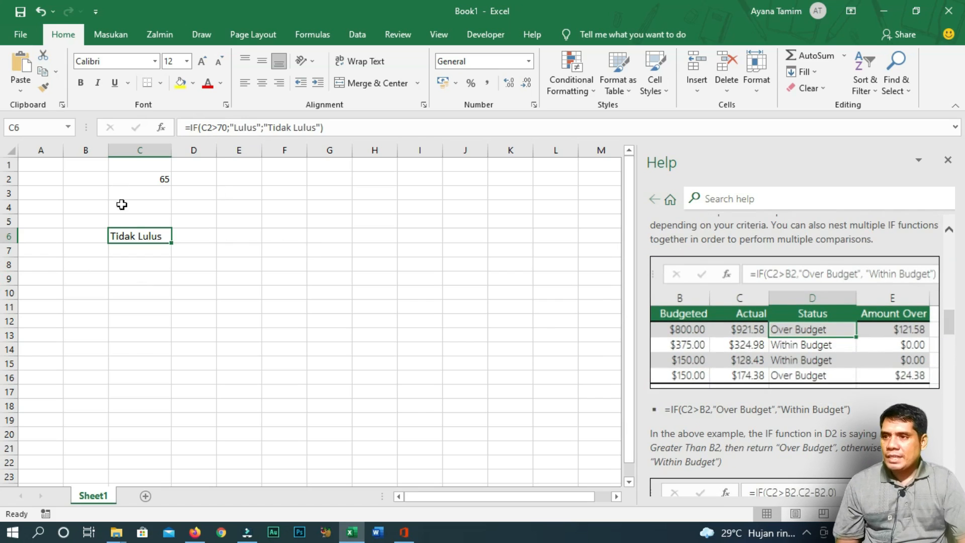
pyautogui.click(138, 149)
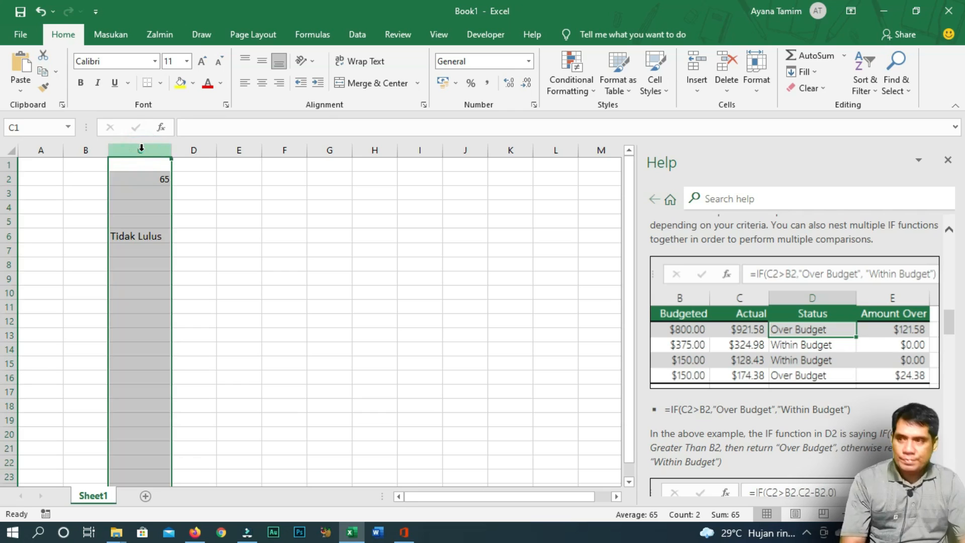
pyautogui.press('Delete')
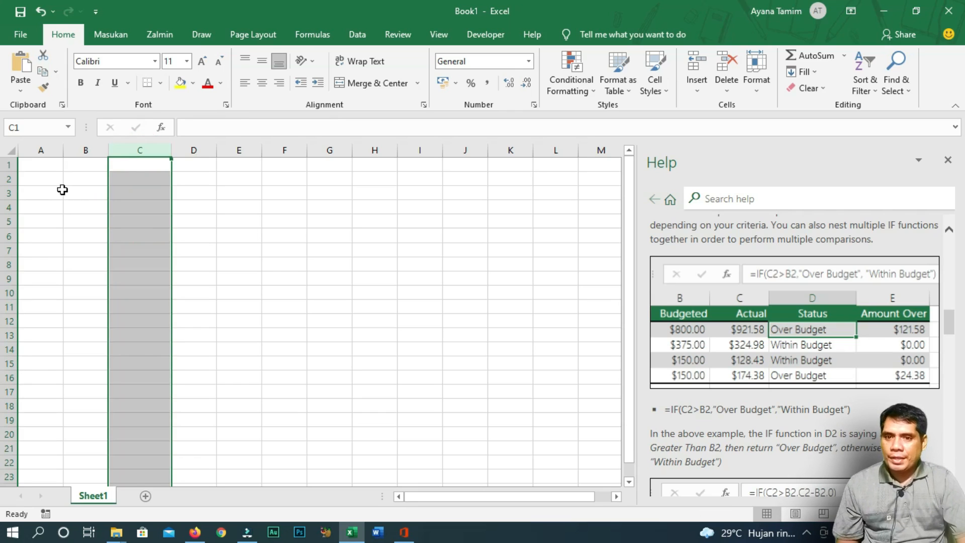
# Enter the headers Budgeted, Actual, Status and Amount Over in cells B1 to E1
pyautogui.click(66, 188)
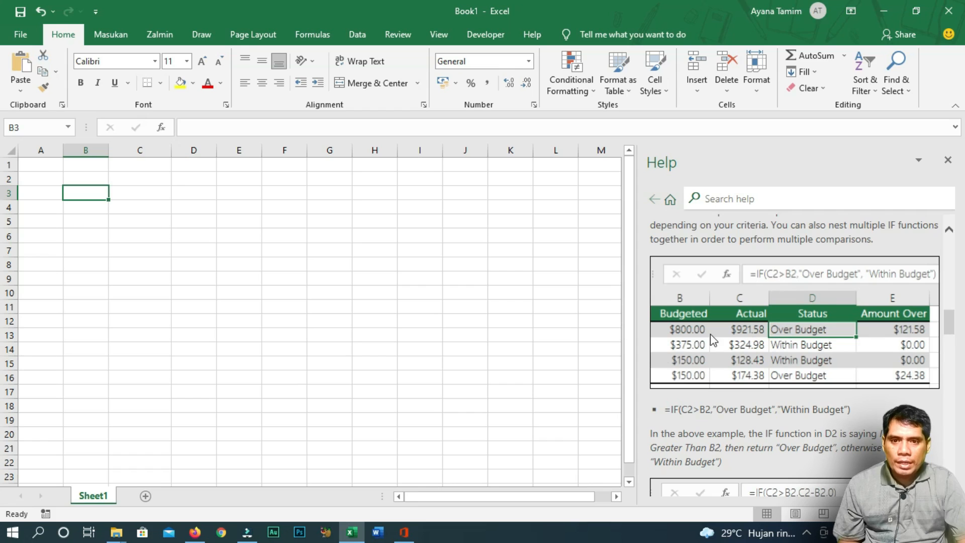
pyautogui.click(84, 165)
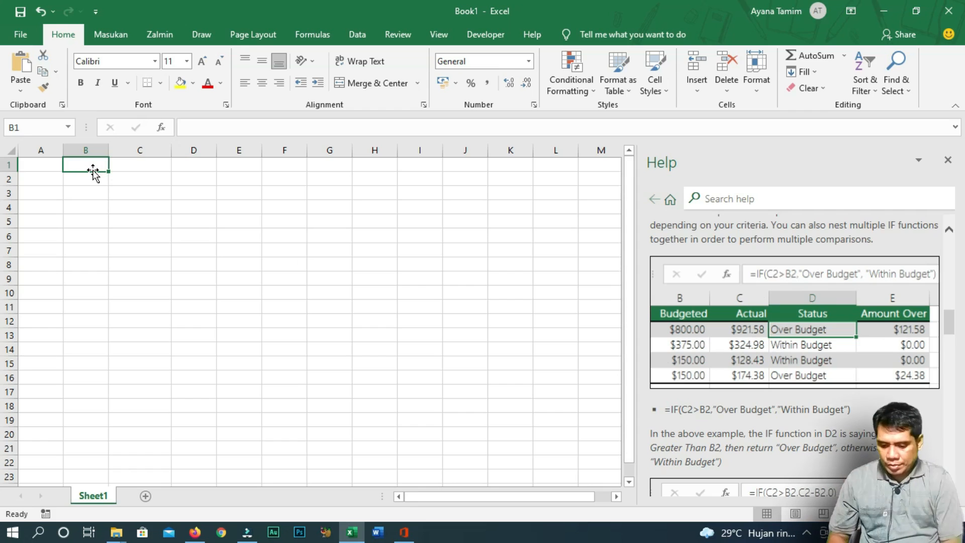
pyautogui.write('Budg')
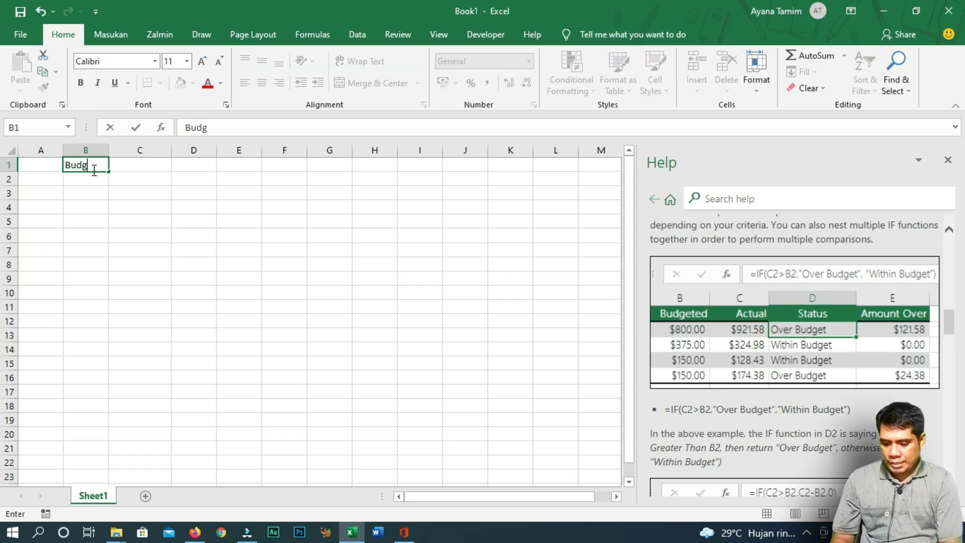
pyautogui.write('eted')
pyautogui.press('Return')
pyautogui.press('Up')
pyautogui.press('Right')
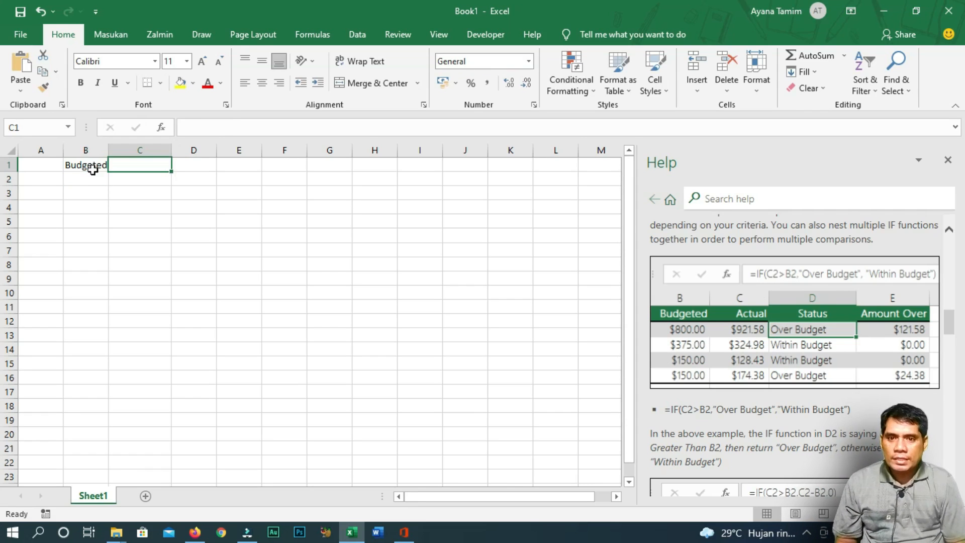
pyautogui.write('Actual')
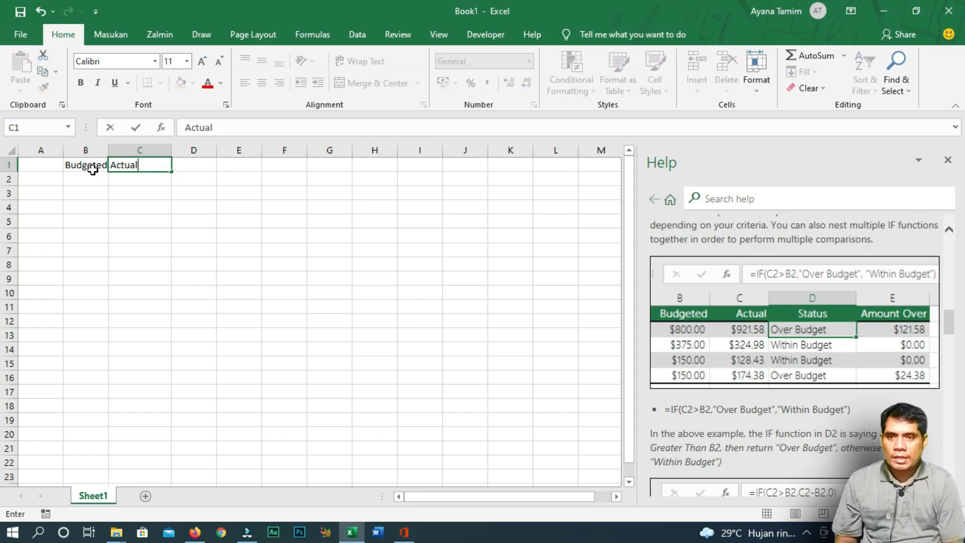
pyautogui.press('Tab')
pyautogui.write('Stat')
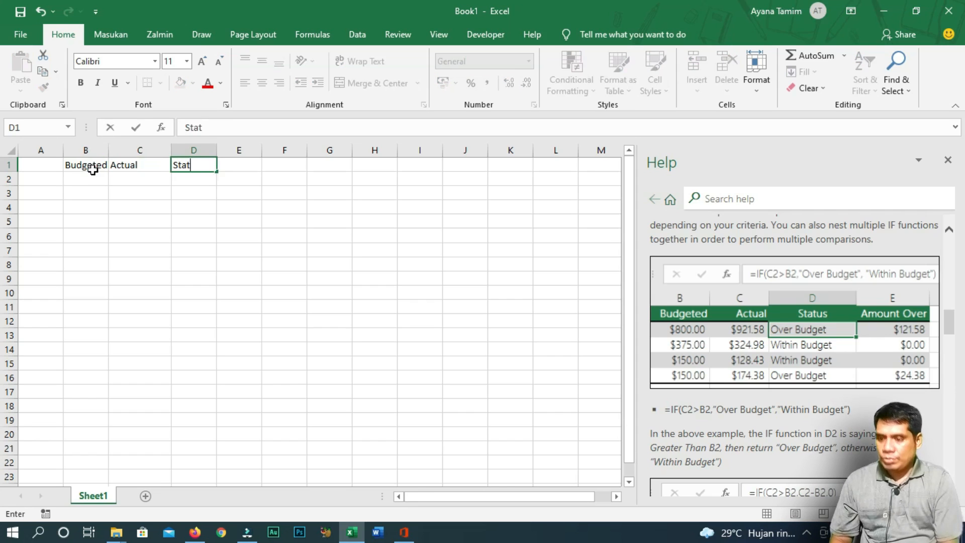
pyautogui.write('us')
pyautogui.press('Tab')
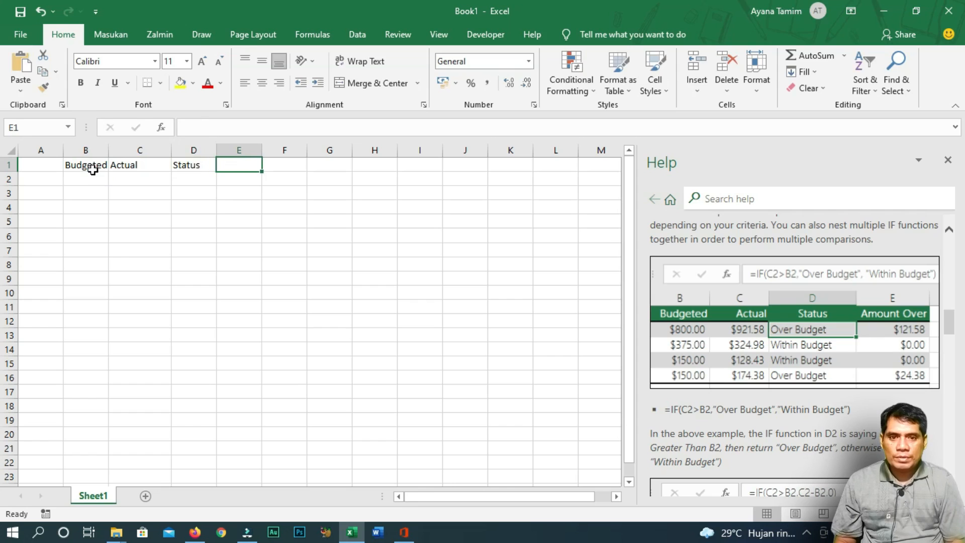
pyautogui.write('Amount Over')
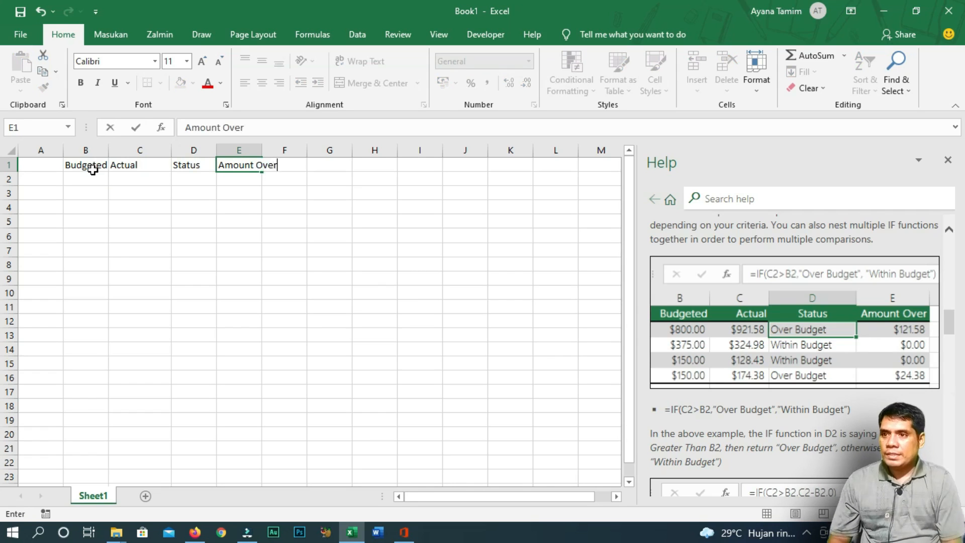
pyautogui.press('Return')
# Auto-fit the sheet's column widths and widen columns B to E to one equal, roomier width
pyautogui.click(9, 149)
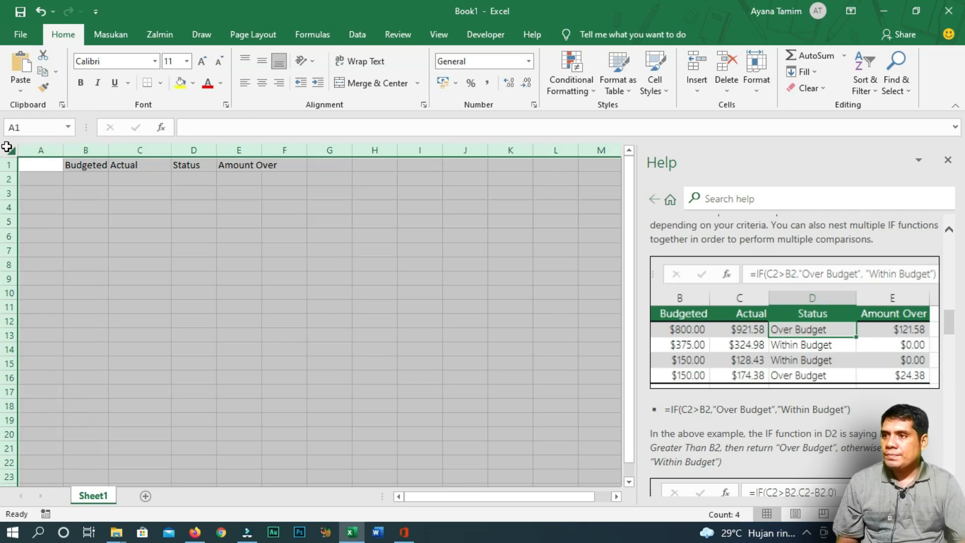
pyautogui.doubleClick(64, 150)
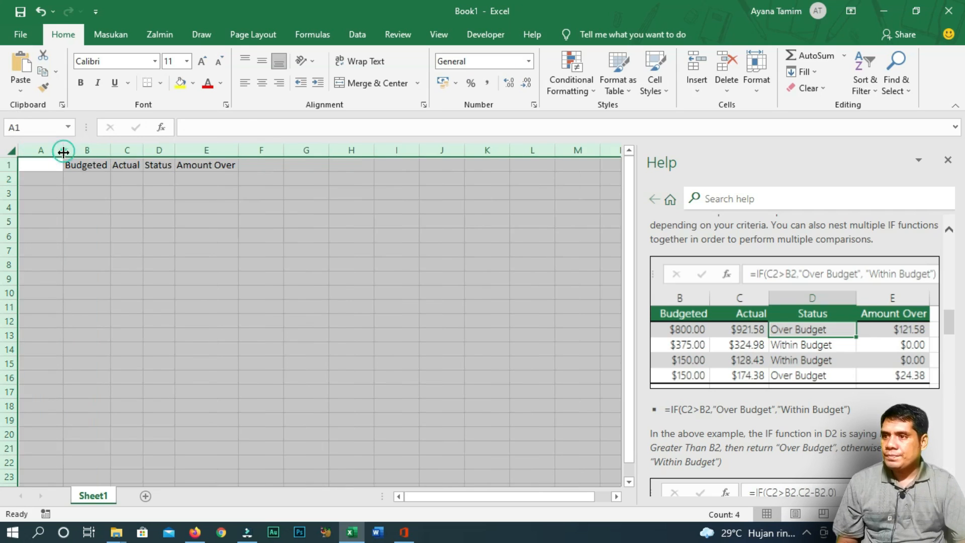
pyautogui.click(95, 149)
pyautogui.moveTo(95, 149); pyautogui.dragTo(225, 154)
pyautogui.click(129, 176)
# Centre the header text in row 1 both horizontally and vertically
pyautogui.click(10, 164)
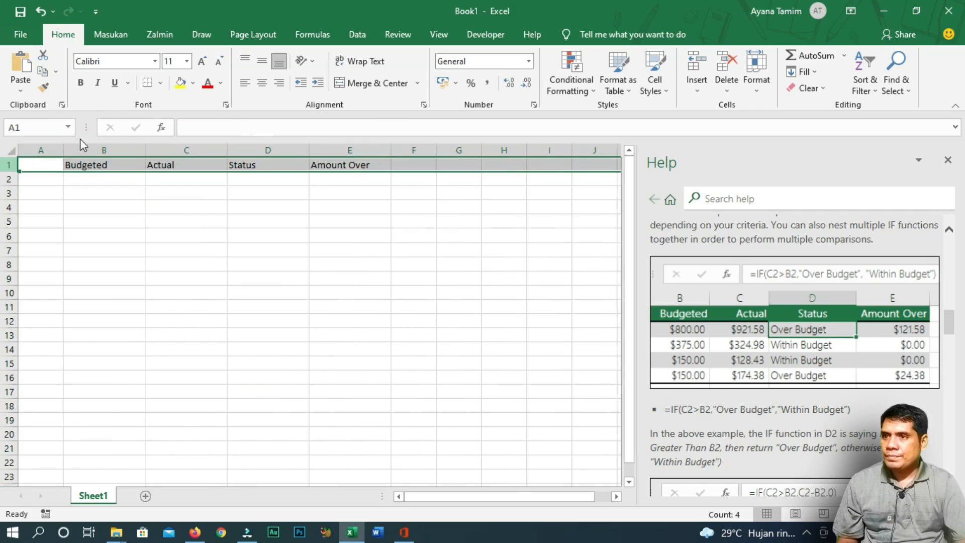
pyautogui.click(262, 83)
pyautogui.click(262, 62)
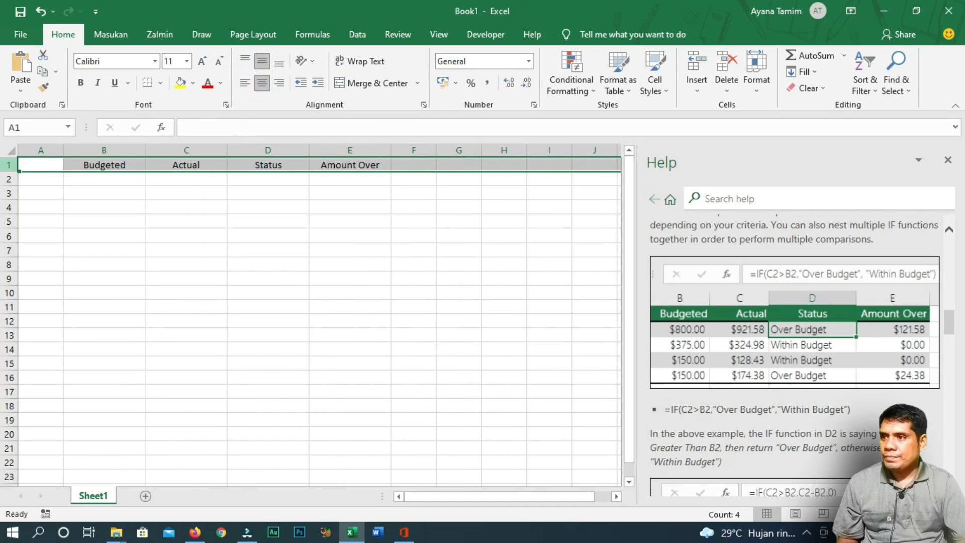
# Make all worksheet rows equally taller and fill the header cells B1:E1 with dark green
pyautogui.click(9, 149)
pyautogui.moveTo(8, 172); pyautogui.dragTo(9, 180)
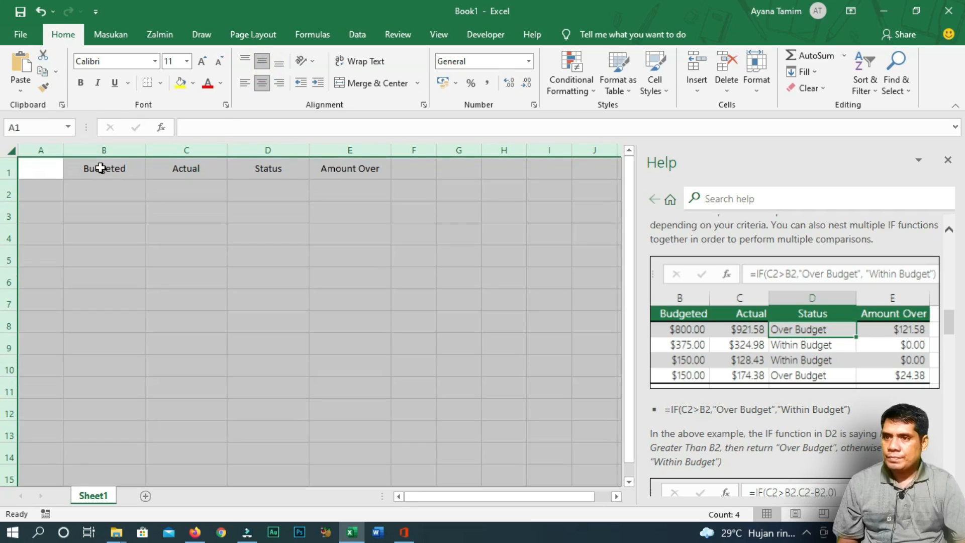
pyautogui.moveTo(101, 168); pyautogui.dragTo(354, 164)
pyautogui.click(193, 83)
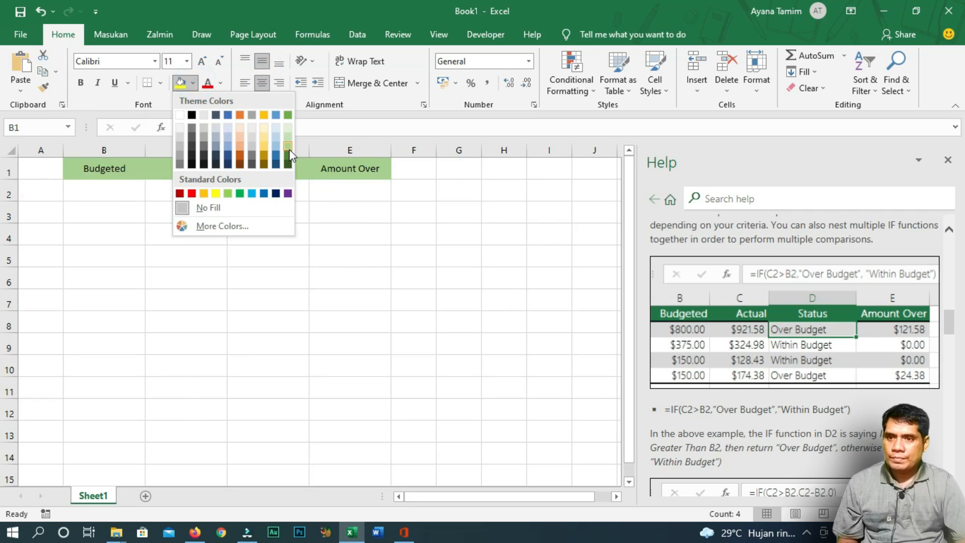
pyautogui.click(288, 155)
pyautogui.click(331, 254)
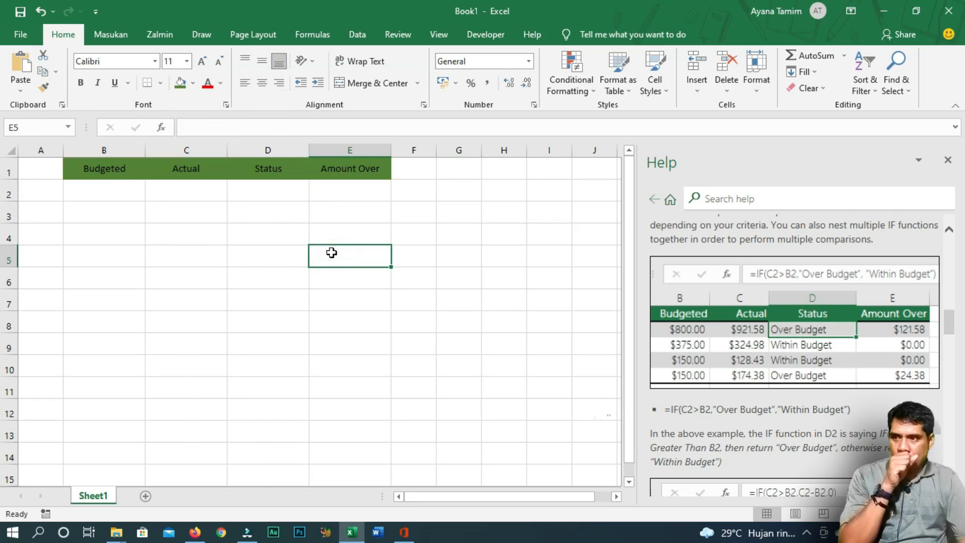
# Change the font color of the header text in B1:E1 to white
pyautogui.moveTo(78, 168); pyautogui.dragTo(327, 172)
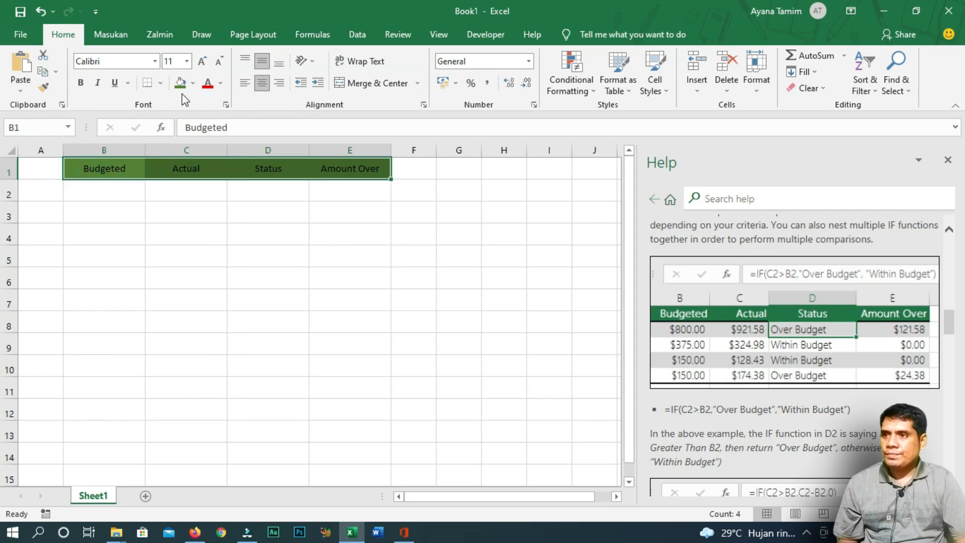
pyautogui.click(220, 84)
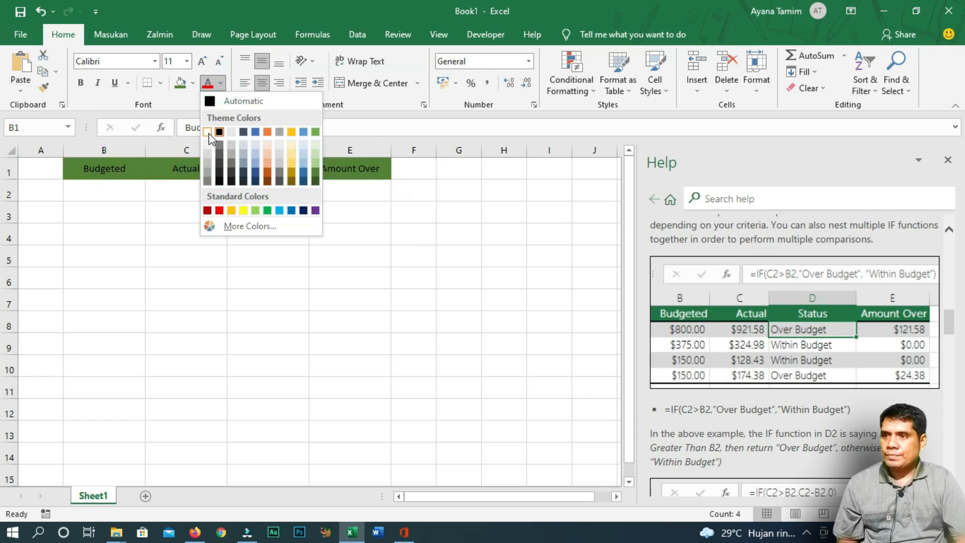
pyautogui.click(209, 134)
pyautogui.click(230, 234)
# Enter 800 as the Budgeted amount in B2 and 921,58 as the Actual amount in C2
pyautogui.click(78, 194)
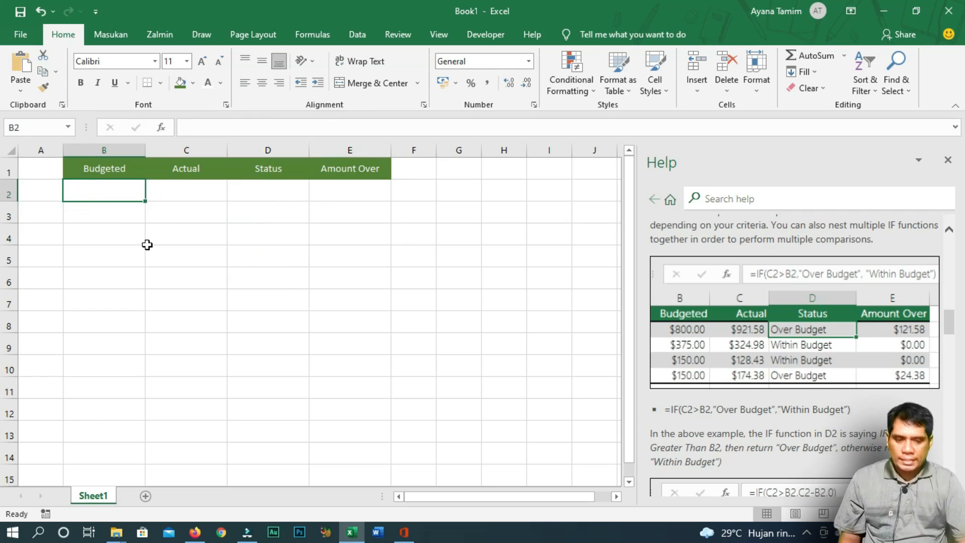
pyautogui.write('8000')
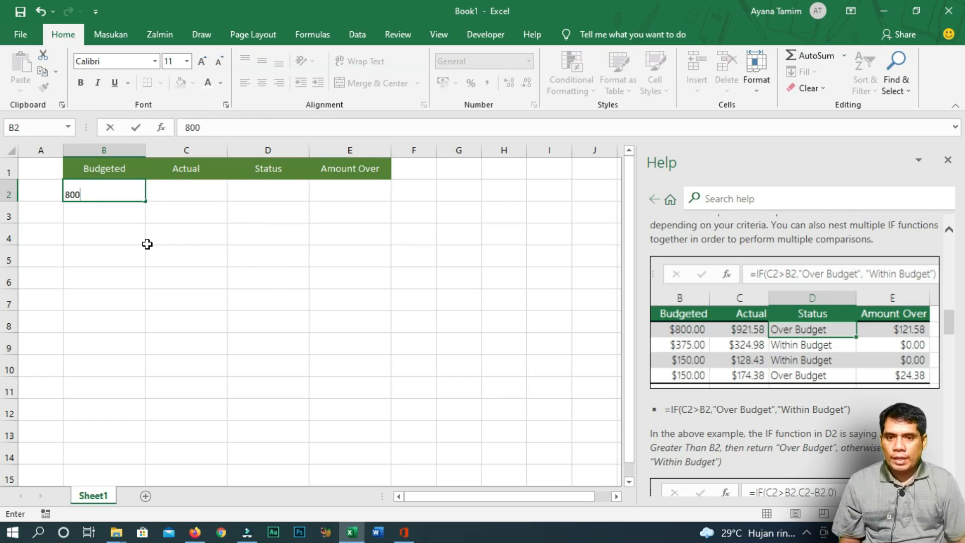
pyautogui.press('Return')
pyautogui.press('Up')
pyautogui.press('Right')
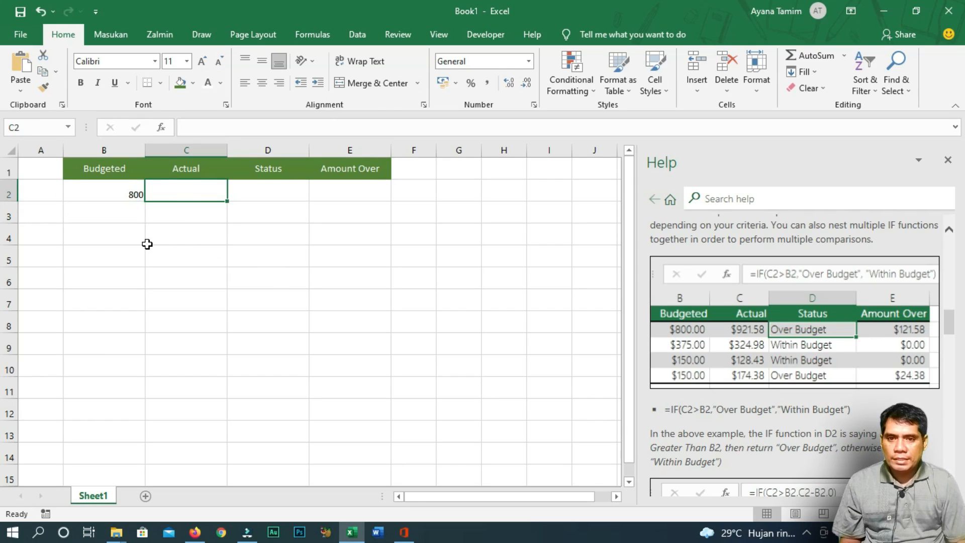
pyautogui.write('921')
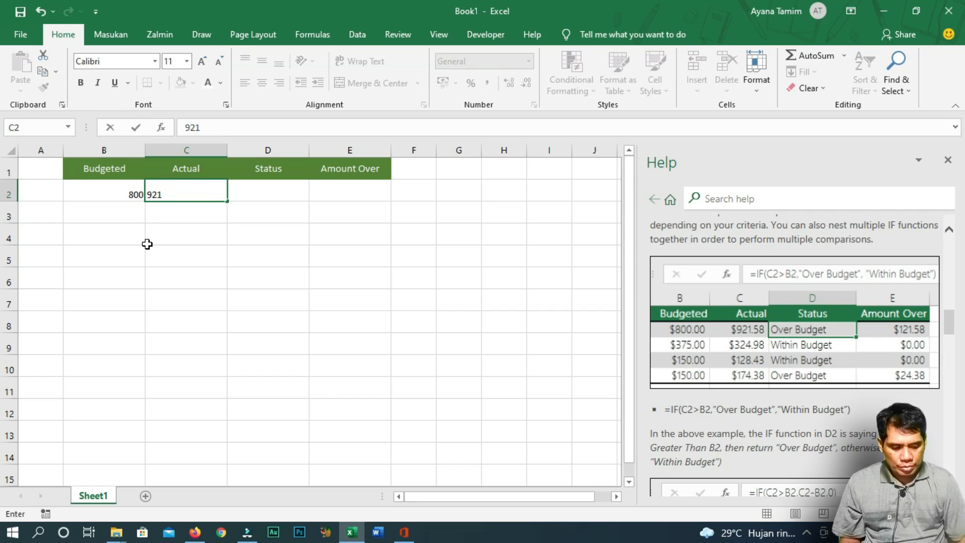
pyautogui.write(',58')
pyautogui.press('Return')
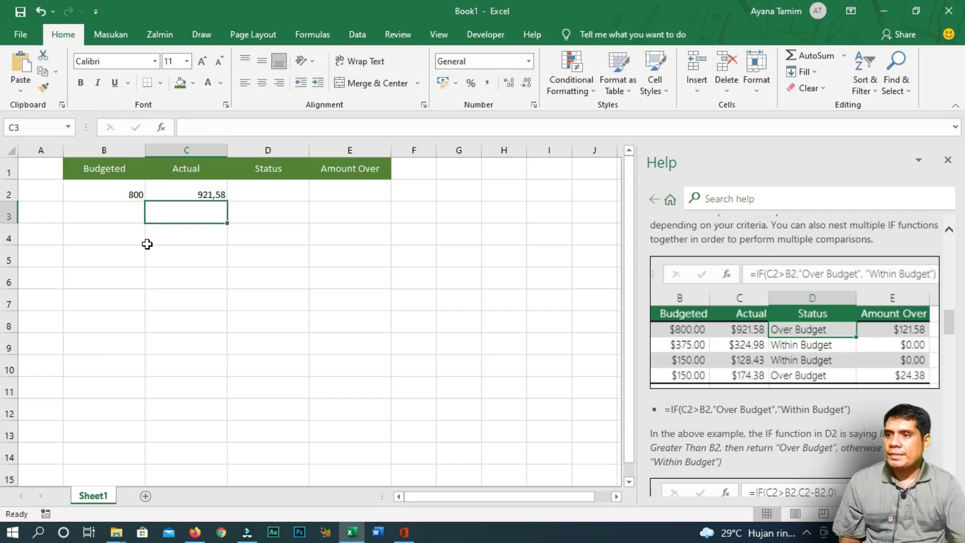
# Center the amounts in B2 and C2 both horizontally and vertically
pyautogui.moveTo(125, 189); pyautogui.dragTo(206, 194)
pyautogui.click(261, 82)
pyautogui.click(260, 61)
pyautogui.click(250, 194)
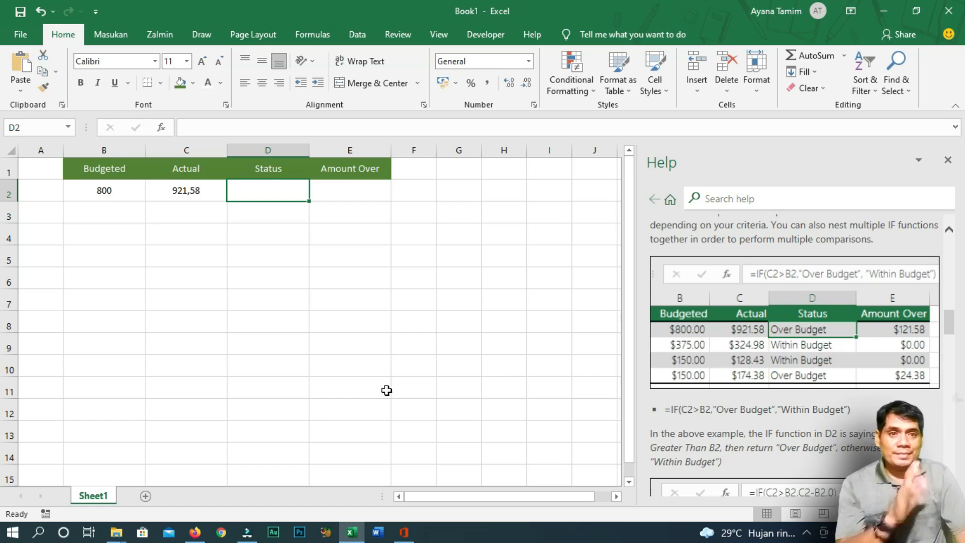
# Begin an IF formula in B4 with the logical test C2>B2
pyautogui.click(114, 234)
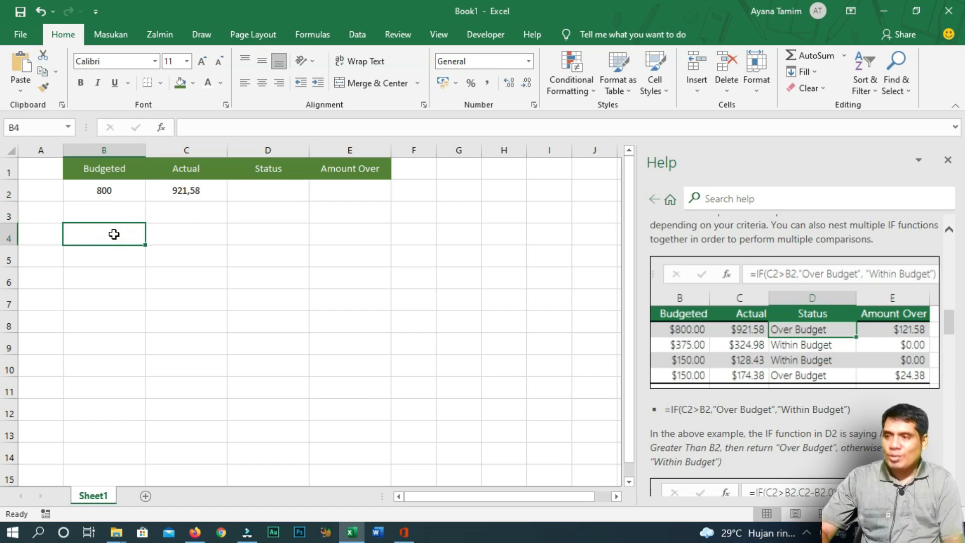
pyautogui.write('=')
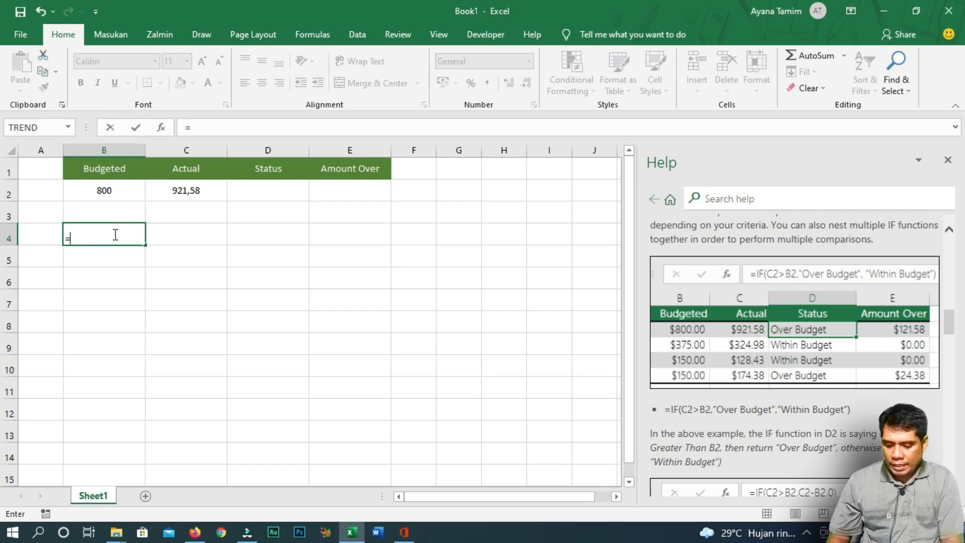
pyautogui.write('if(')
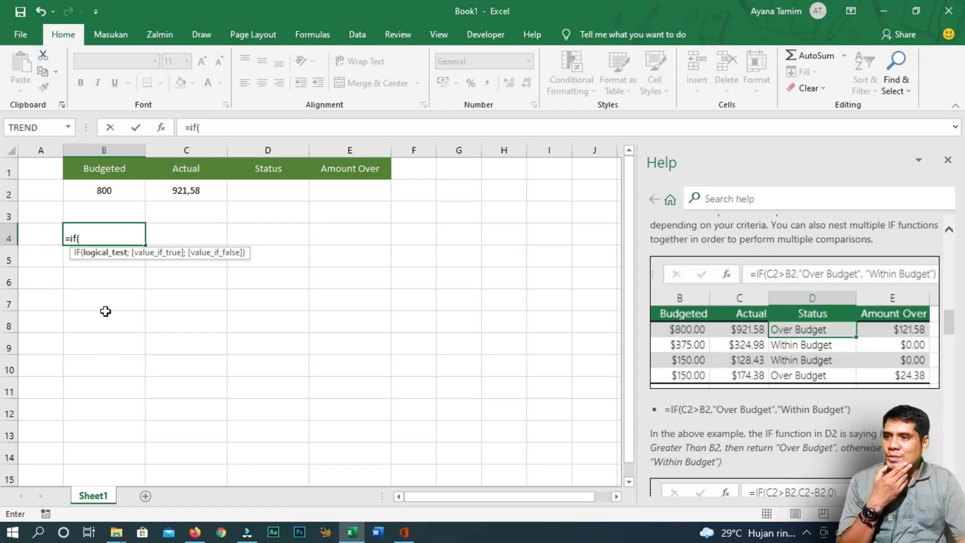
pyautogui.click(179, 191)
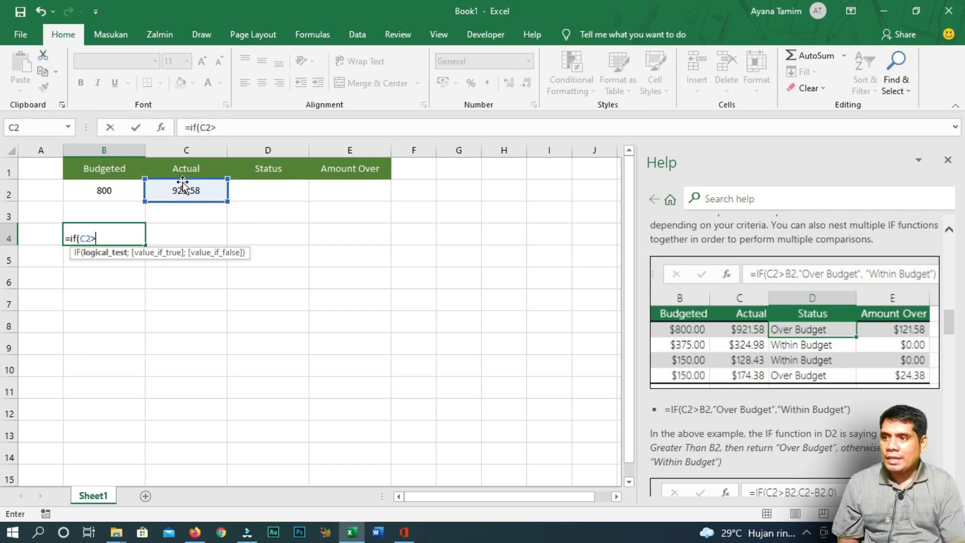
pyautogui.write('>')
pyautogui.click(94, 192)
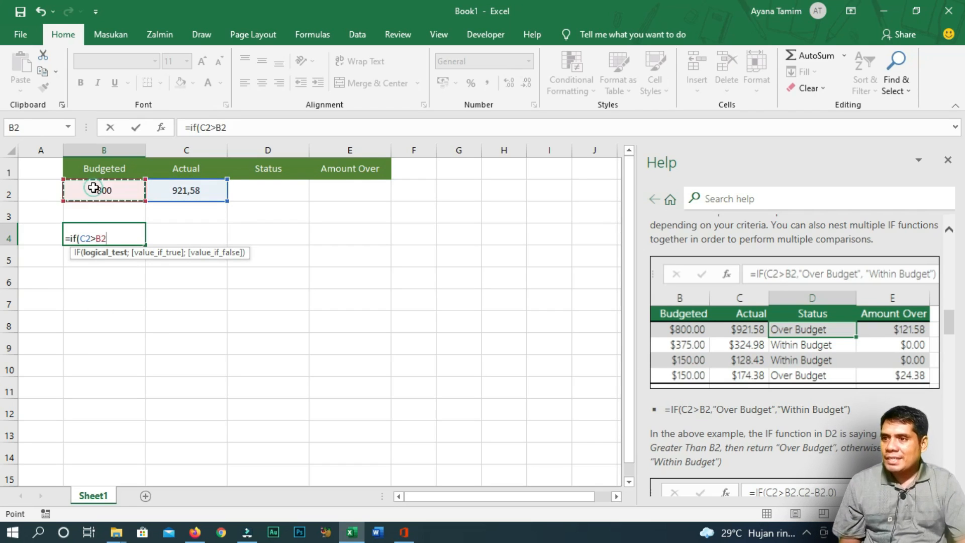
pyautogui.write(';')
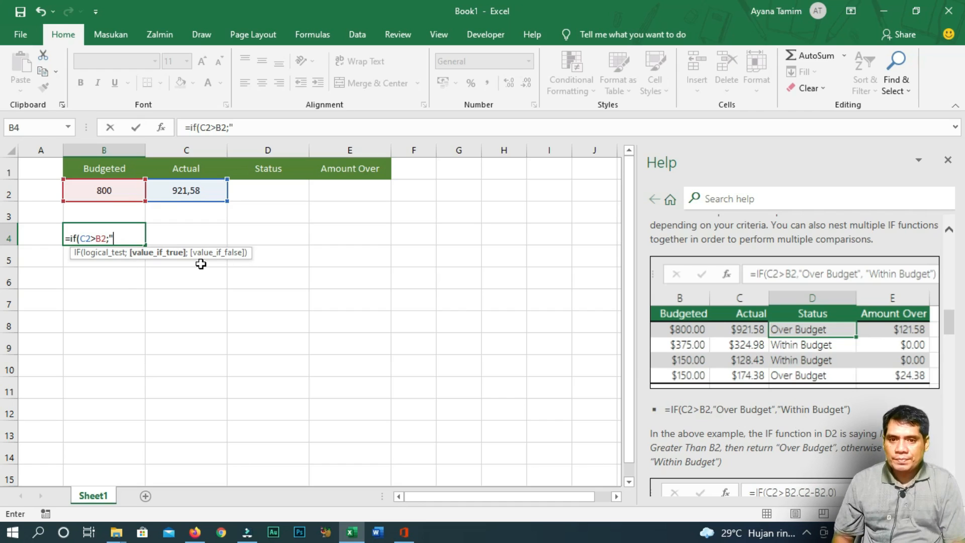
# Complete B4's formula to return "Over Budget" if true and "WithinBudget" if false, accepting Excel's suggested correction
pyautogui.write('Over Bud ')
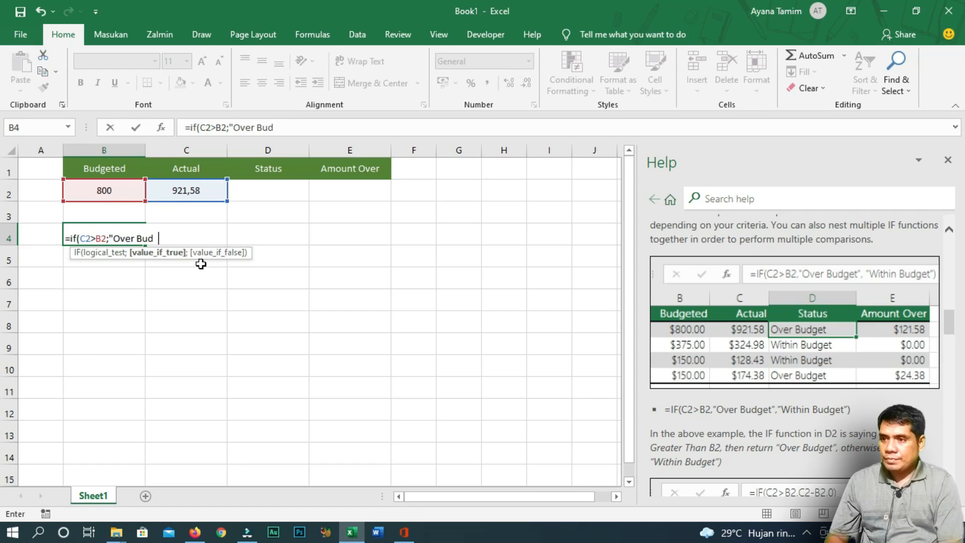
pyautogui.write('et')
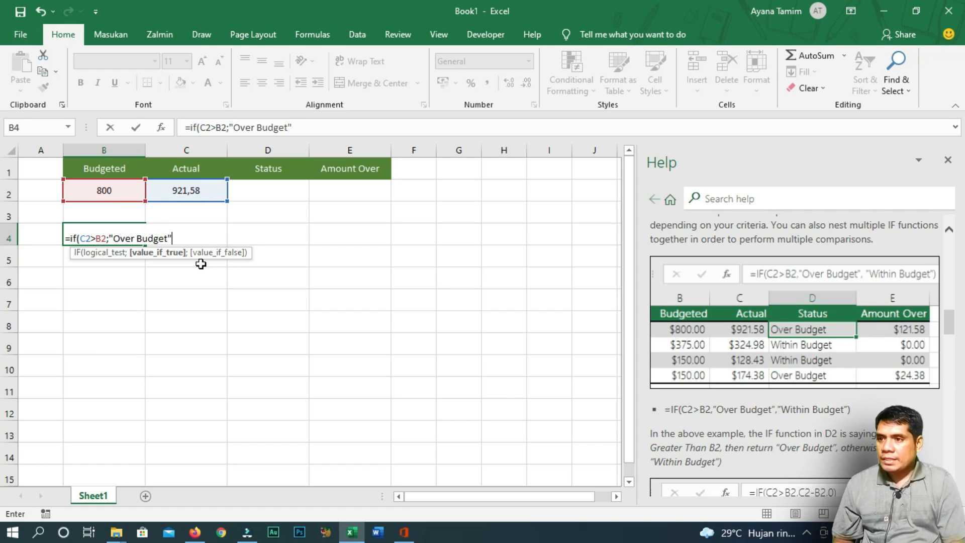
pyautogui.write(';')
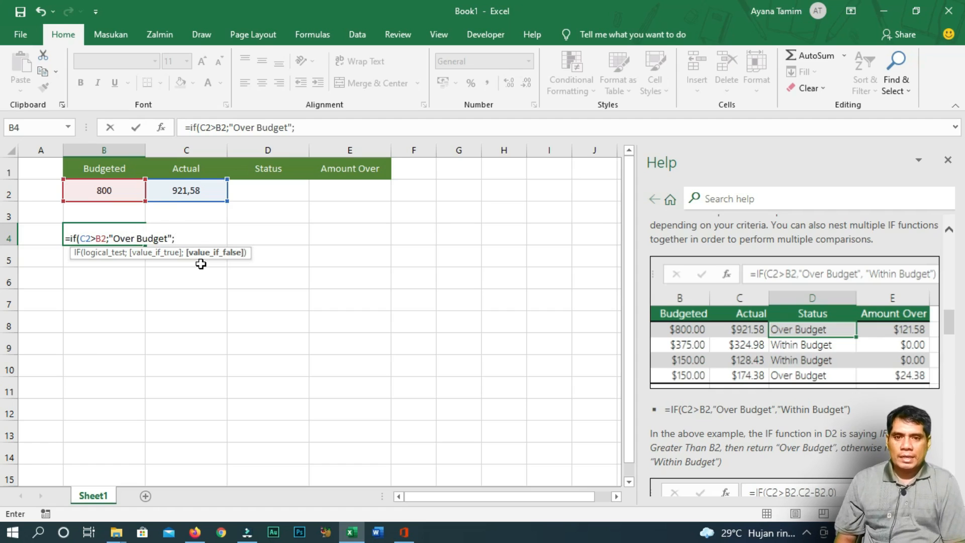
pyautogui.write('Within')
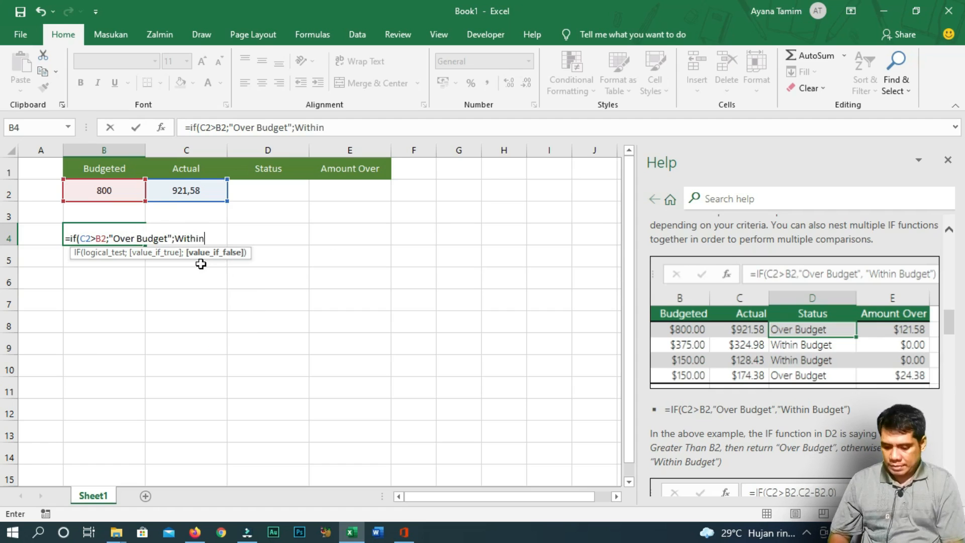
pyautogui.write(' Budget')
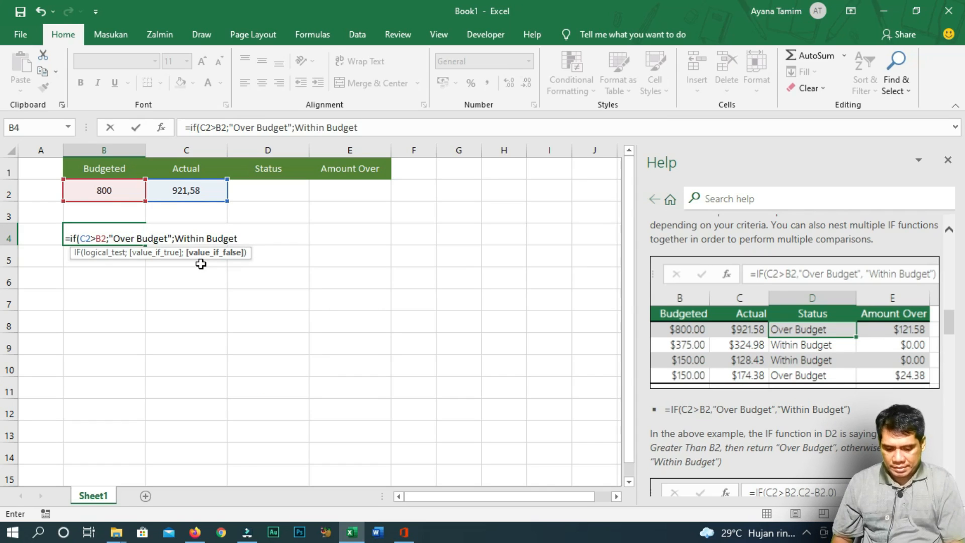
pyautogui.write('")')
pyautogui.press('Return')
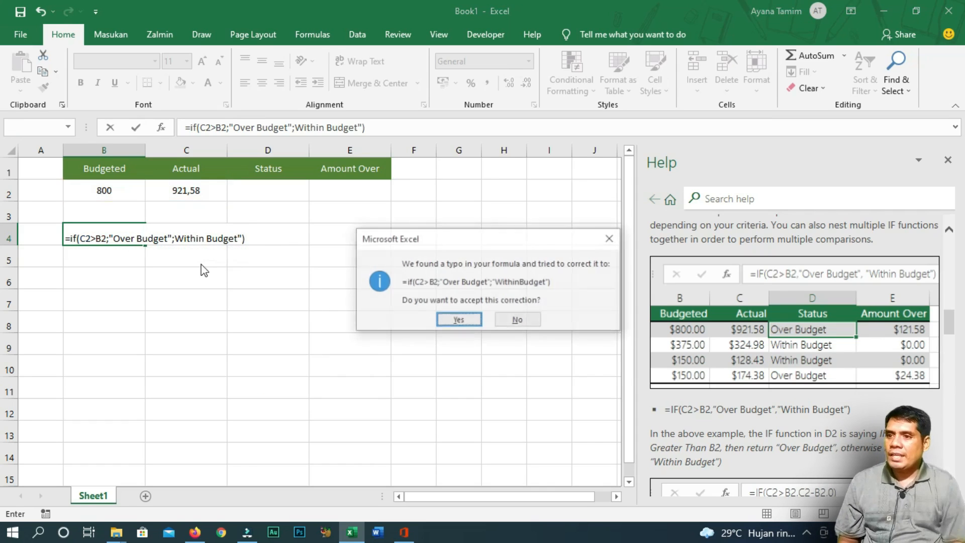
pyautogui.press('Return')
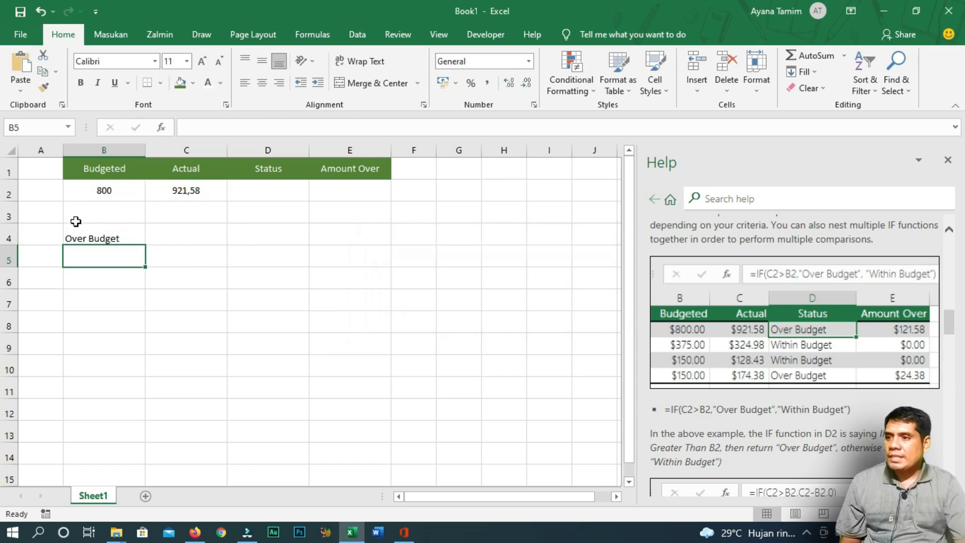
# Review the IF formula in B4 and test it by changing the Actual amount in C2 to 600
pyautogui.click(75, 240)
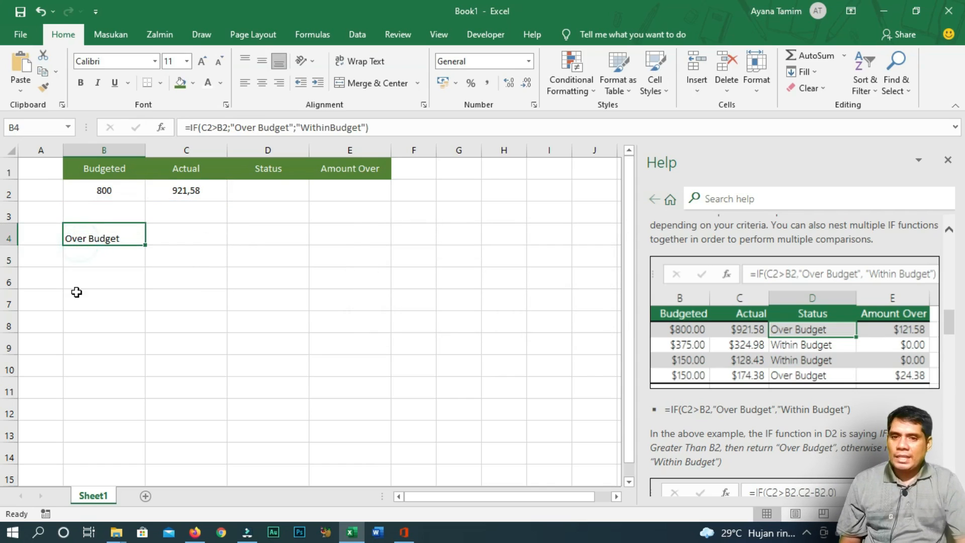
pyautogui.doubleClick(115, 233)
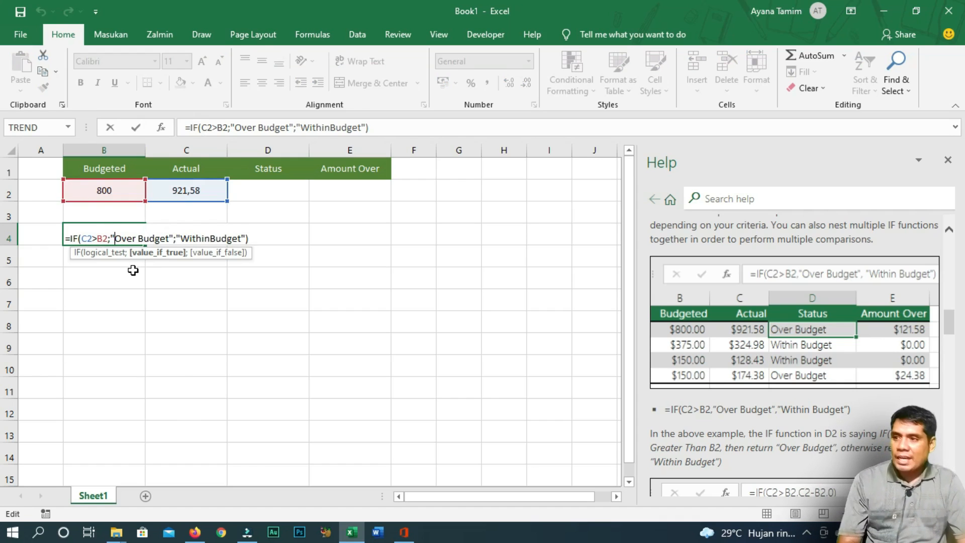
pyautogui.press('Return')
pyautogui.click(92, 236)
pyautogui.click(177, 200)
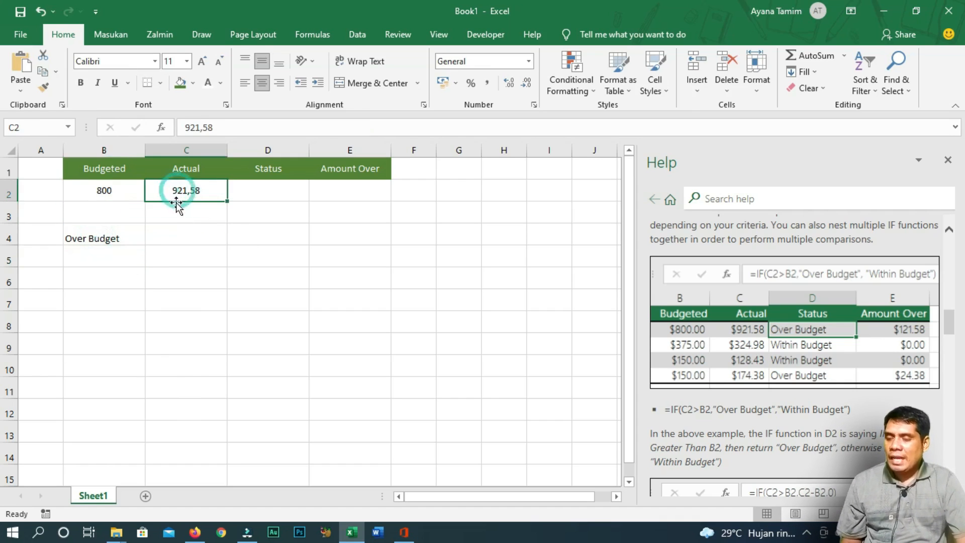
pyautogui.press('F2')
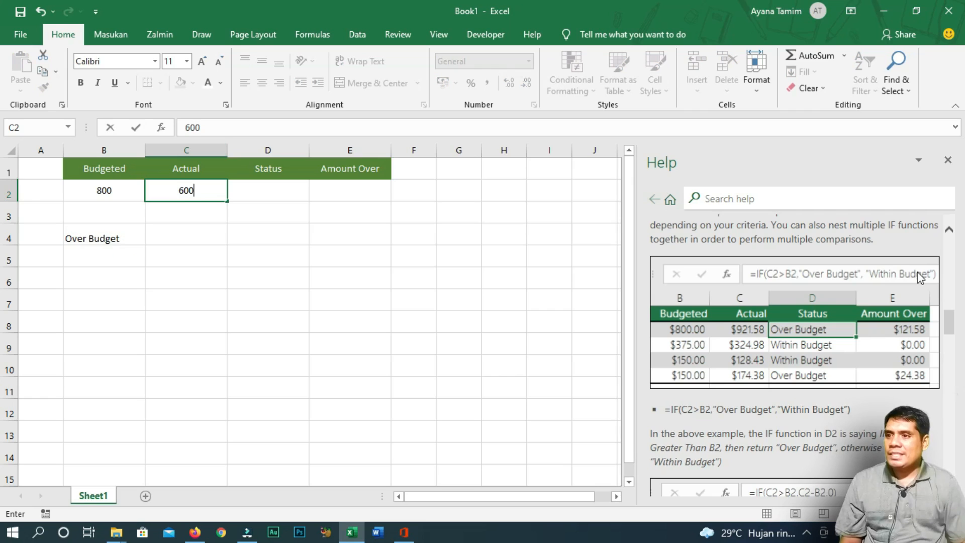
pyautogui.press('Return')
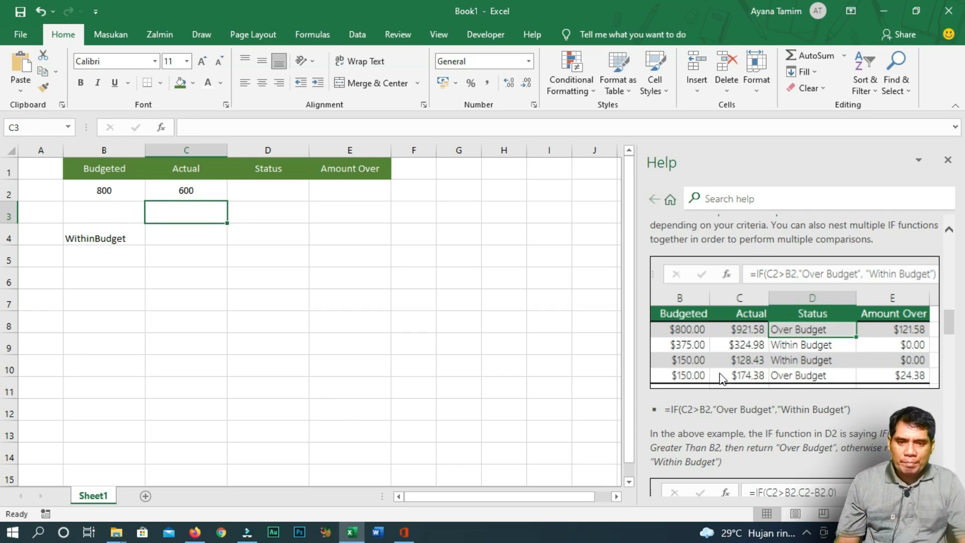
# Replace the true result in B4's IF formula with the calculation C2-B2, following the help article's Amount Over example
pyautogui.scroll(-5, 799, 351)
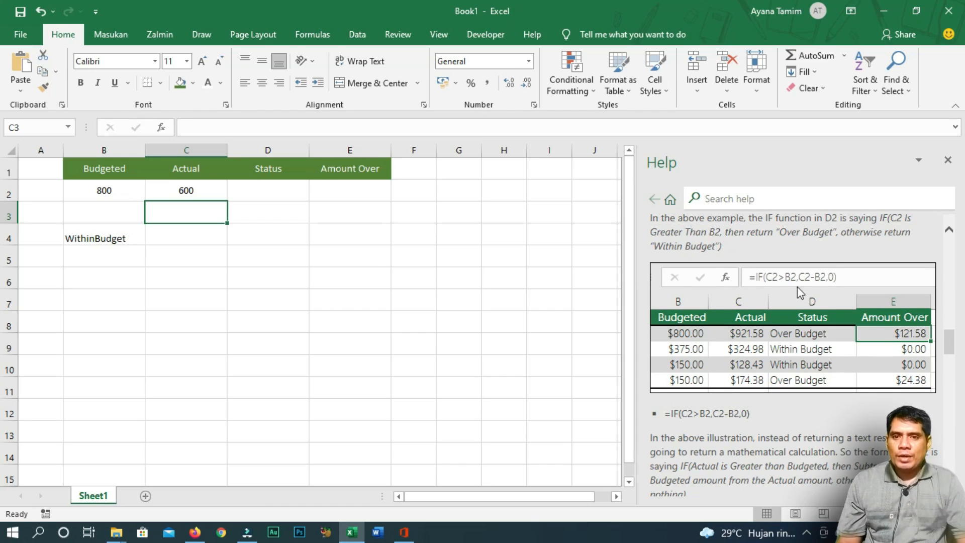
pyautogui.click(87, 237)
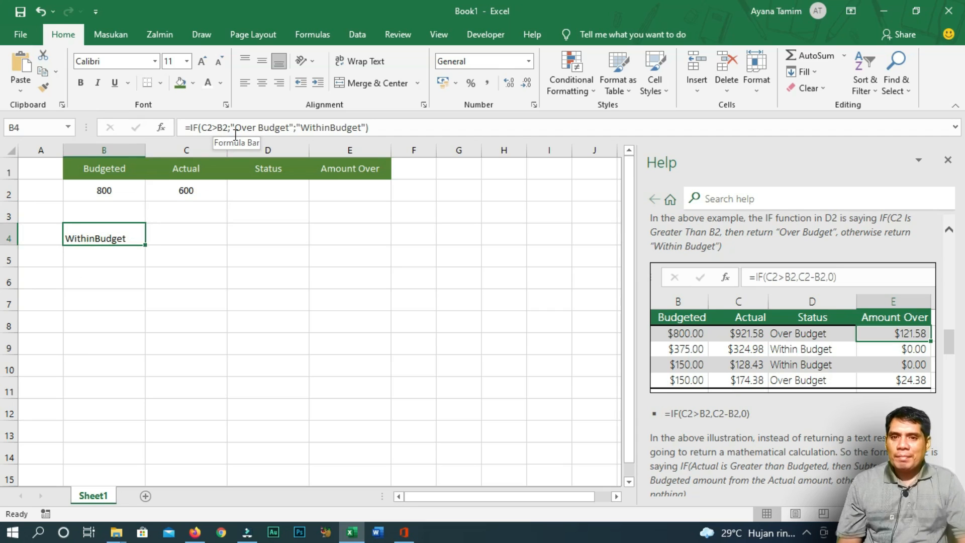
pyautogui.moveTo(232, 127); pyautogui.dragTo(296, 128)
pyautogui.press('Delete')
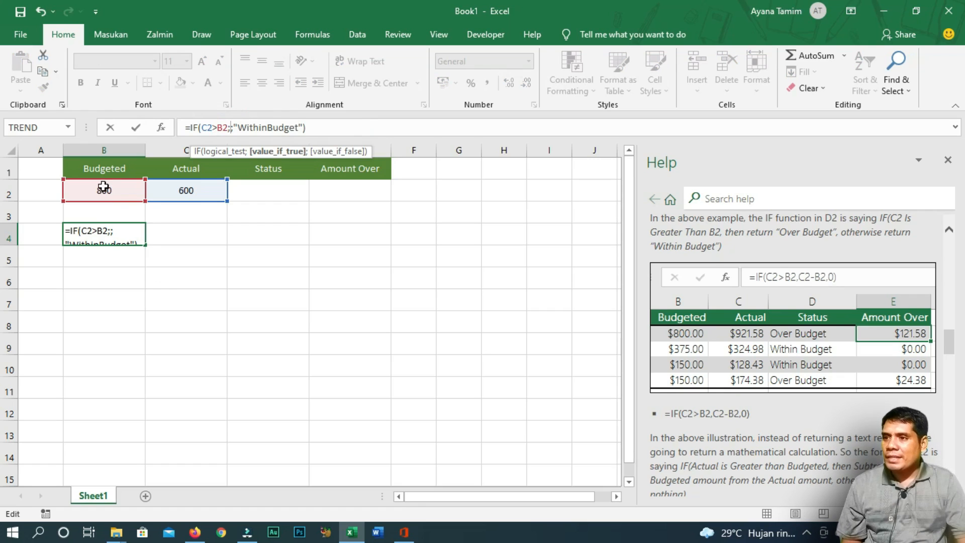
pyautogui.click(193, 190)
pyautogui.write('-')
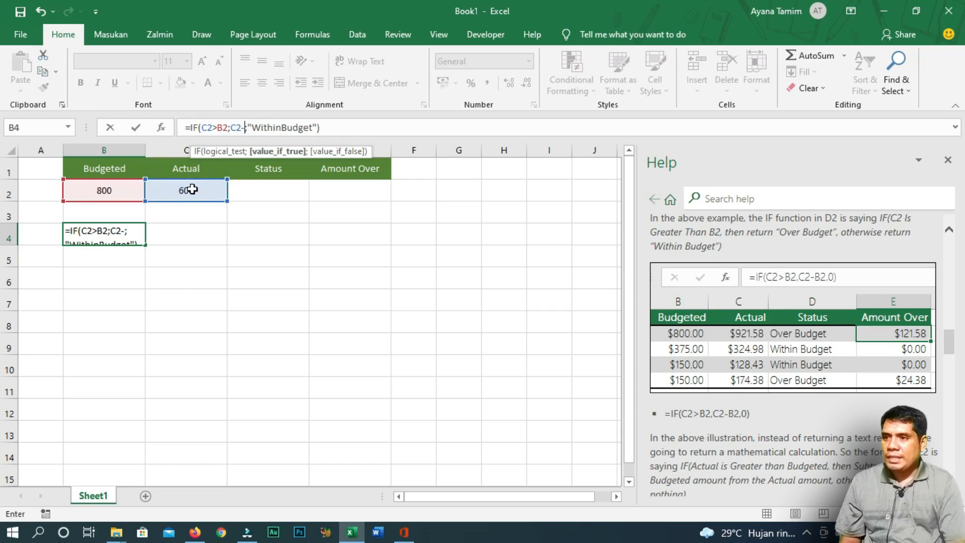
pyautogui.click(100, 193)
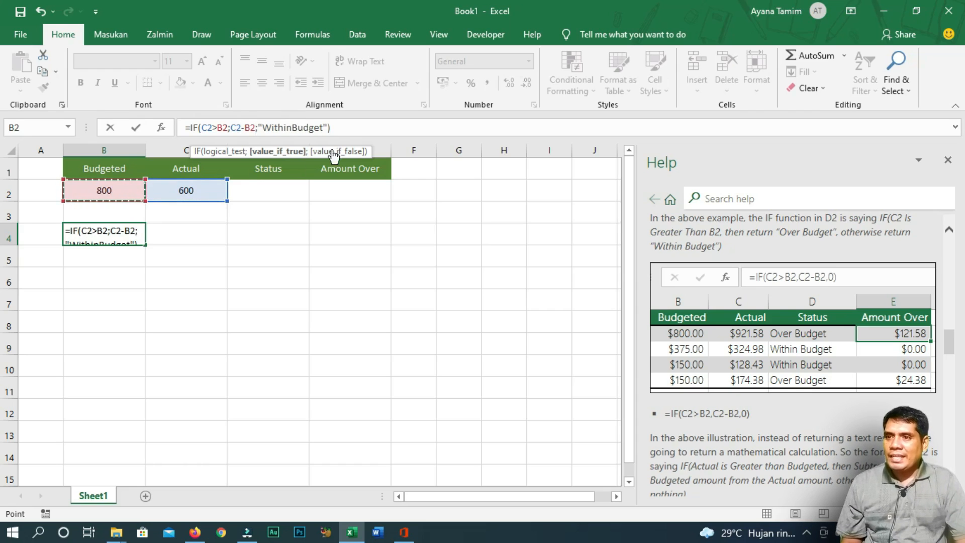
# Replace the false result in B4's IF formula with 0 and commit the formula
pyautogui.moveTo(259, 127); pyautogui.dragTo(328, 126)
pyautogui.write('0')
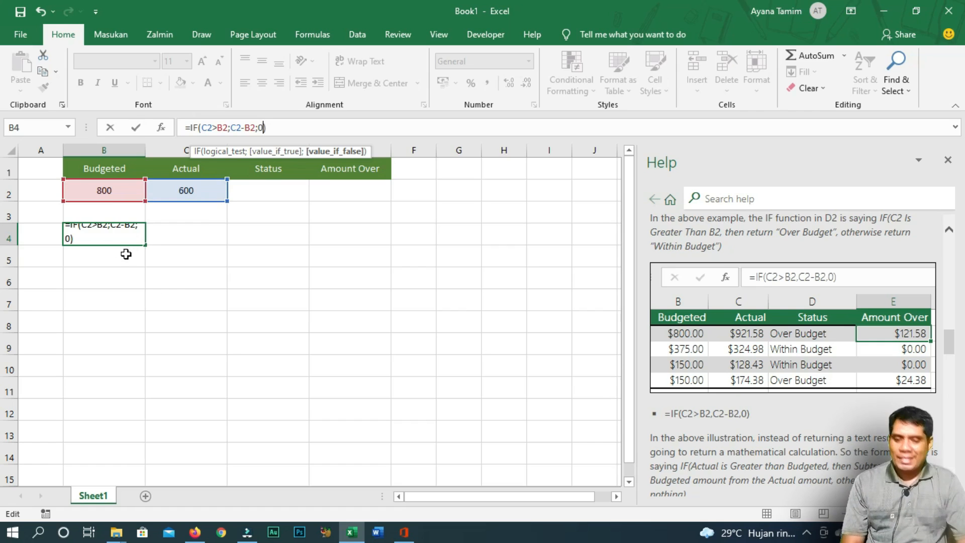
pyautogui.press('Return')
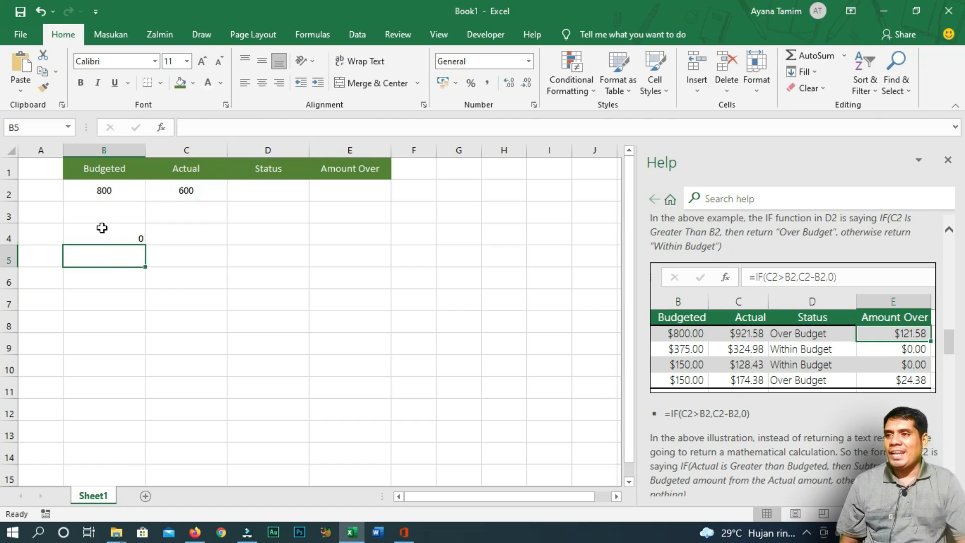
pyautogui.click(103, 233)
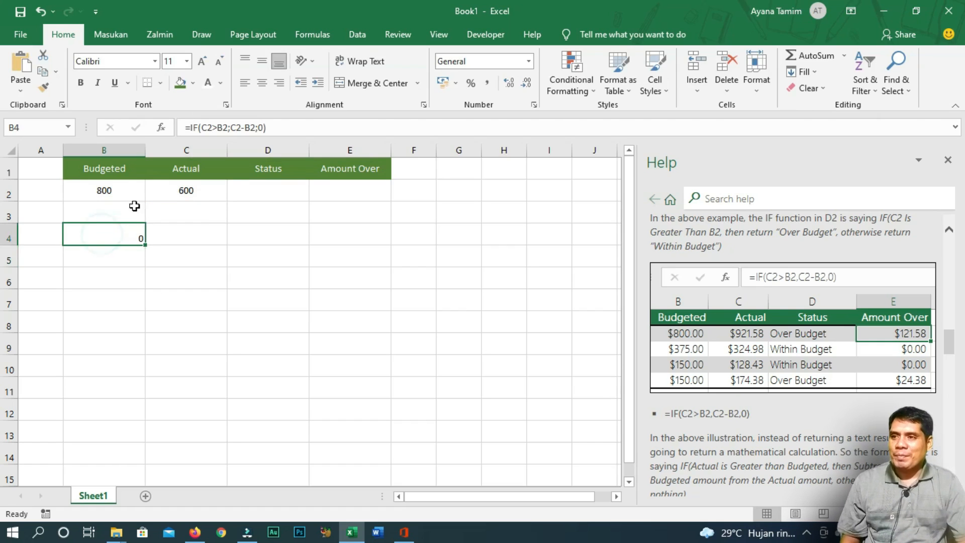
# Test B4's formula by changing the Actual amount in C2 to 900, and review the formula
pyautogui.click(185, 190)
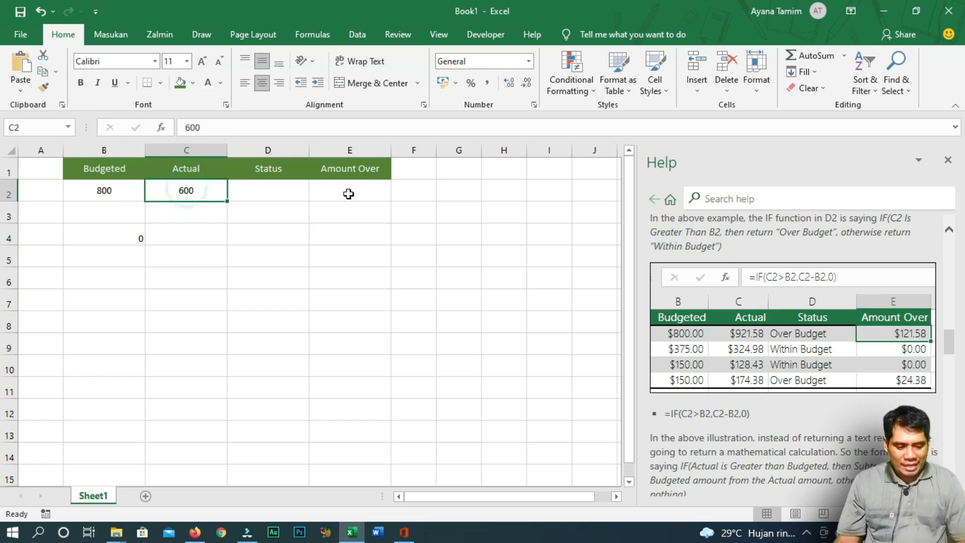
pyautogui.write('9000')
pyautogui.press('BackSpace')
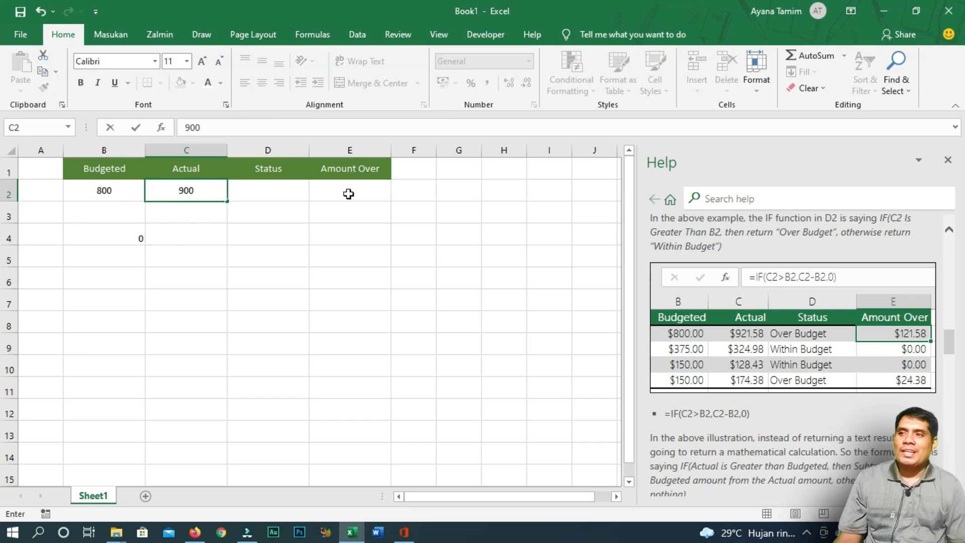
pyautogui.press('Return')
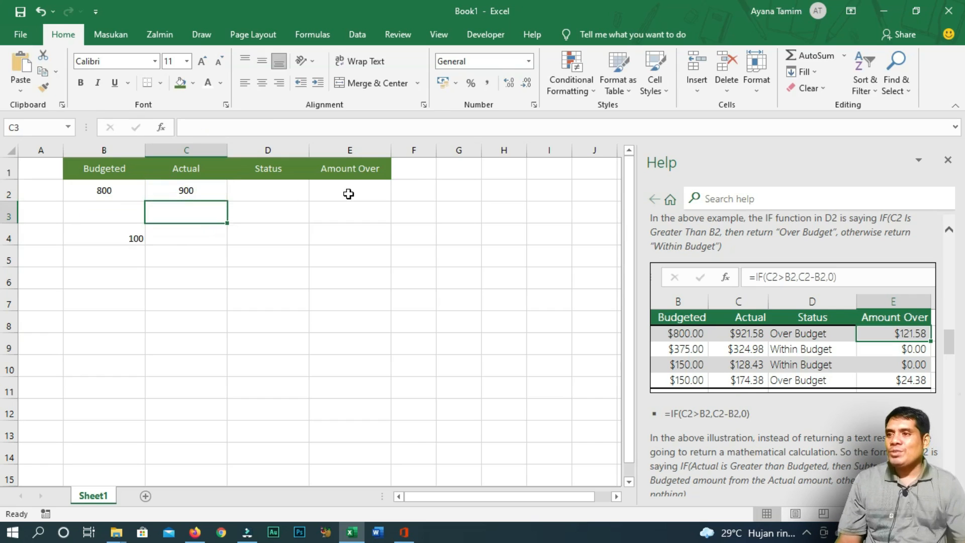
pyautogui.click(189, 191)
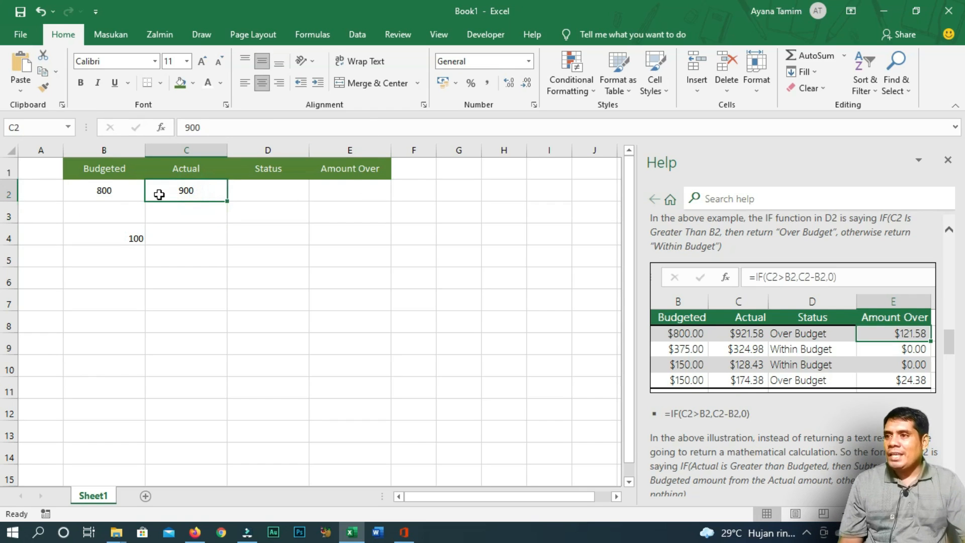
pyautogui.click(103, 239)
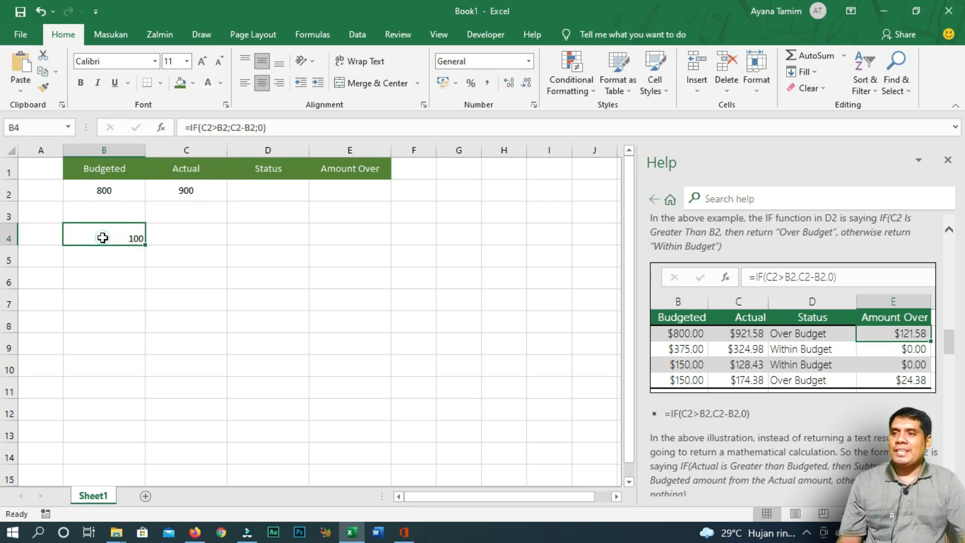
pyautogui.click(289, 129)
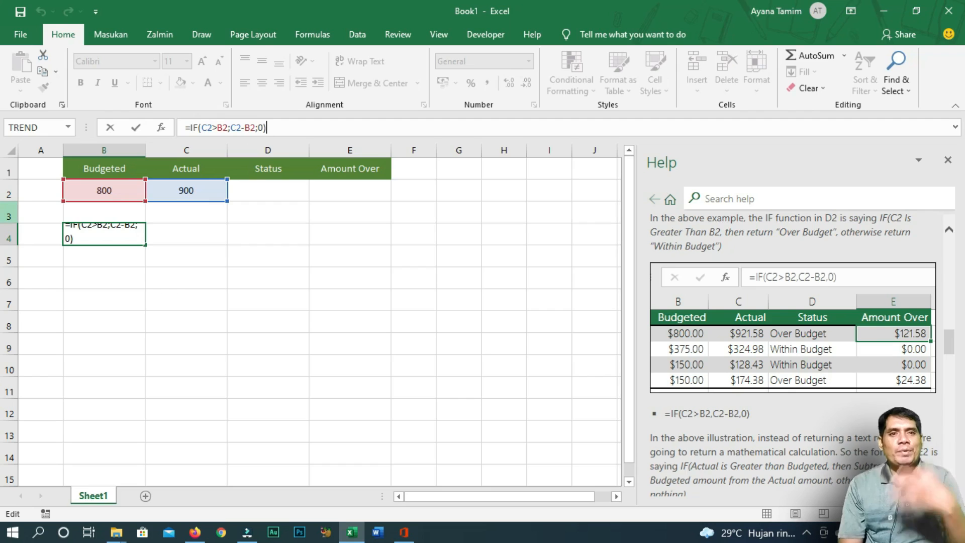
pyautogui.press('Return')
pyautogui.click(126, 232)
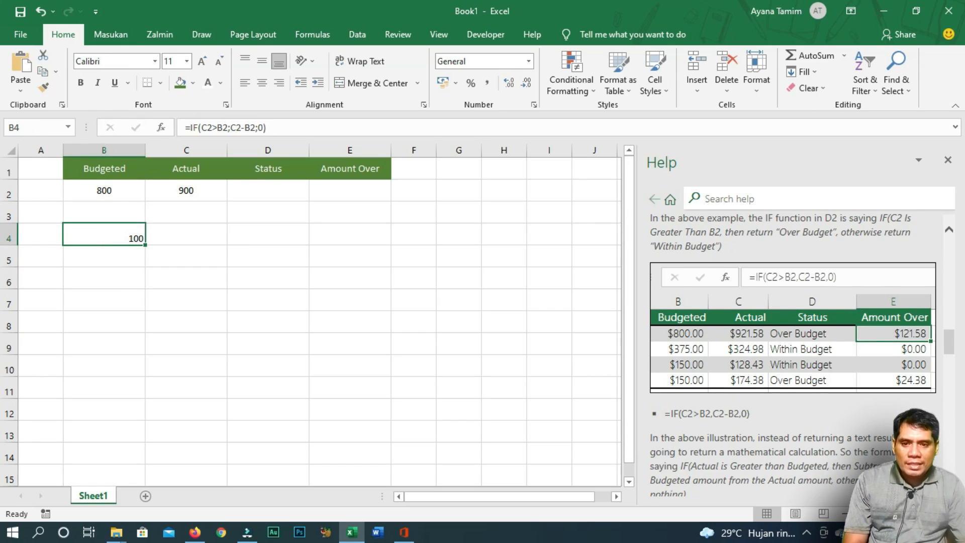
# Clear the IF formula from B4 in preparation for the help article's sales tax example
pyautogui.scroll(-4, 802, 356)
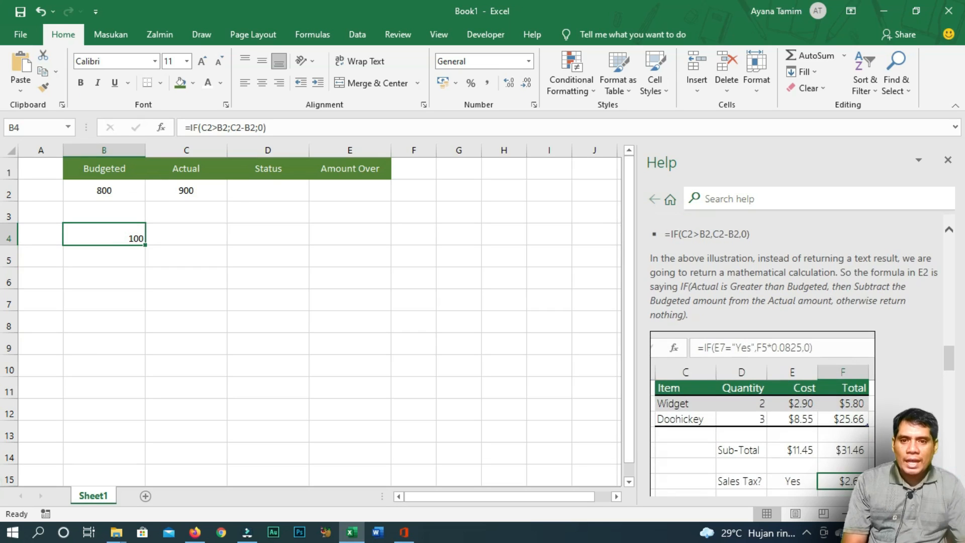
pyautogui.scroll(-1, 801, 358)
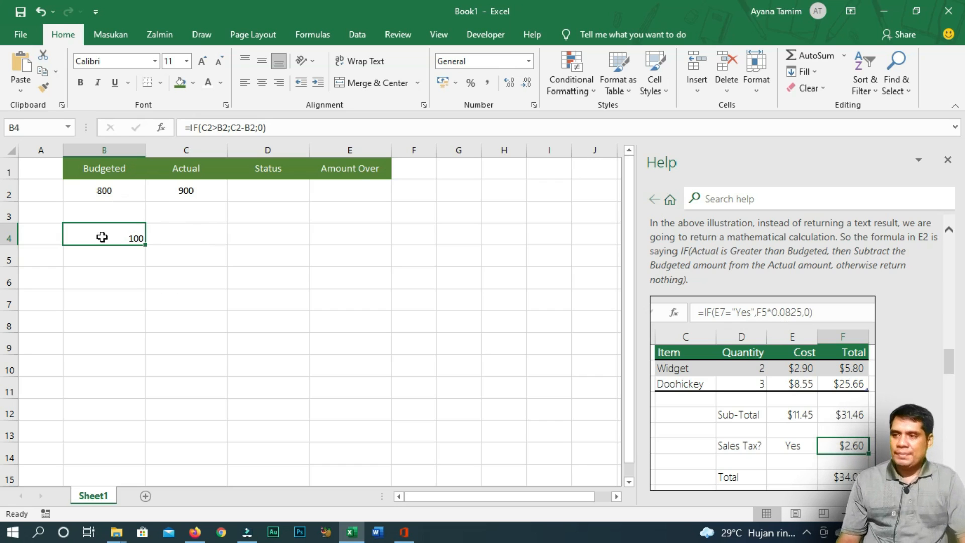
pyautogui.press('Delete')
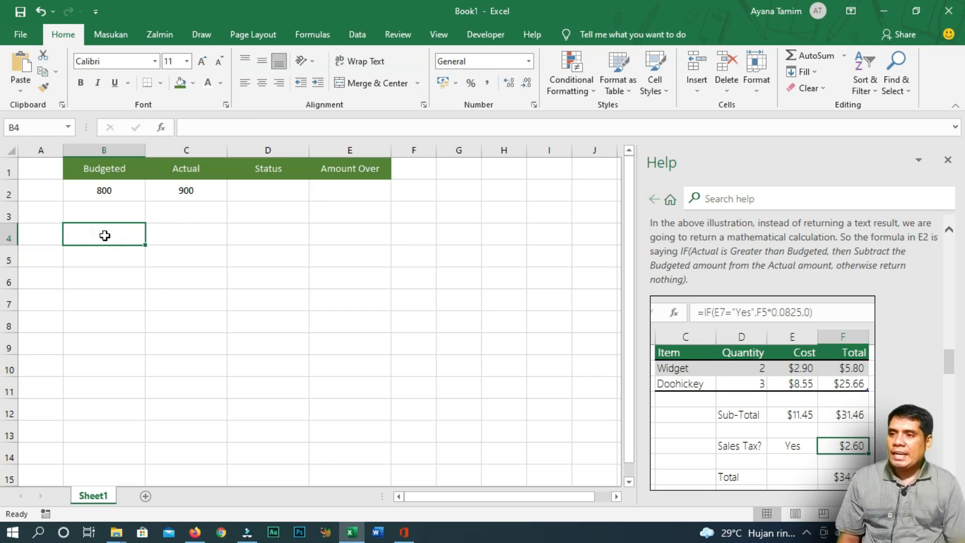
# Enter "yes" in E2, below the Amount Over header
pyautogui.press('Up')
pyautogui.press('Up')
pyautogui.press('Up')
pyautogui.press('Right')
pyautogui.press('Right')
pyautogui.press('Right')
pyautogui.press('Down')
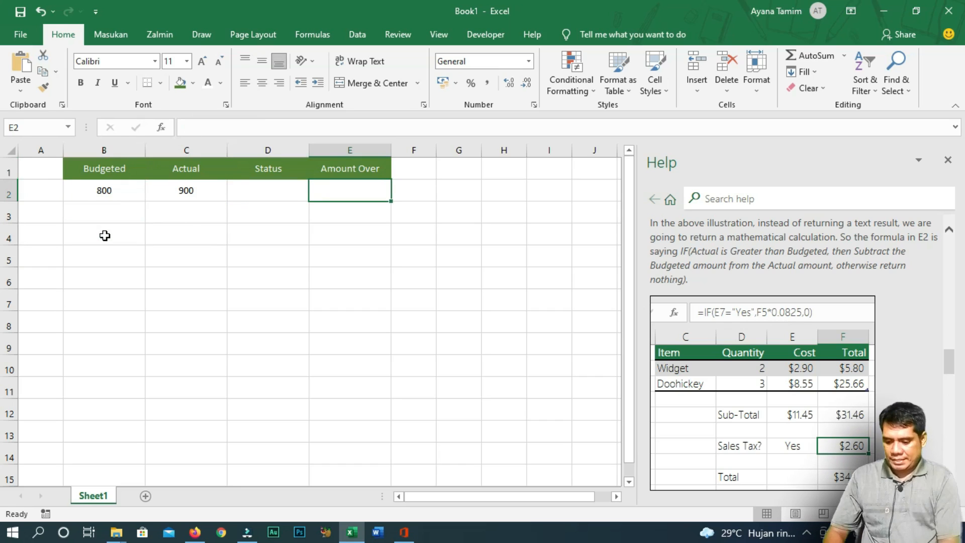
pyautogui.write('yes')
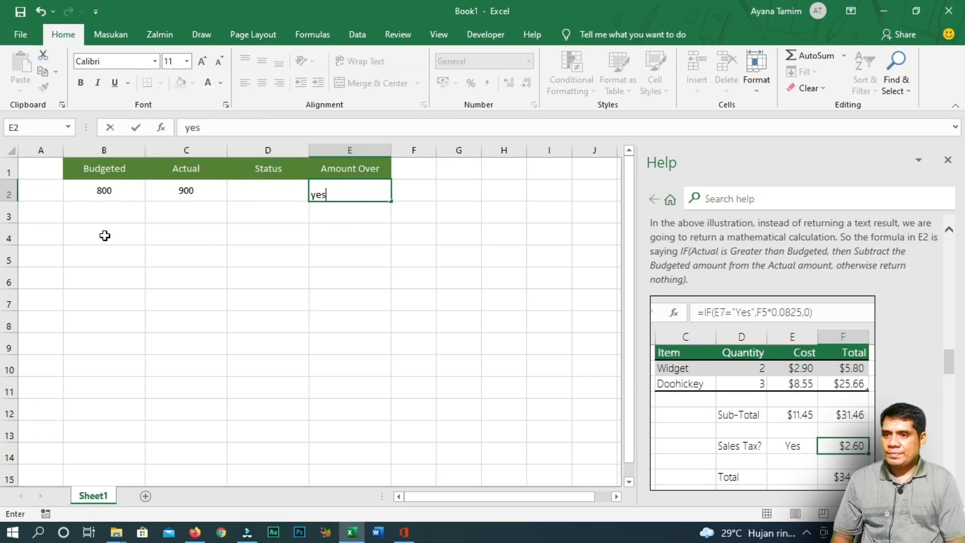
pyautogui.press('Return')
# Begin an IF formula in B4 with the logical test E2="YES"
pyautogui.press('Left')
pyautogui.press('Left')
pyautogui.press('Left')
pyautogui.press('Left')
pyautogui.press('Right')
pyautogui.press('Down')
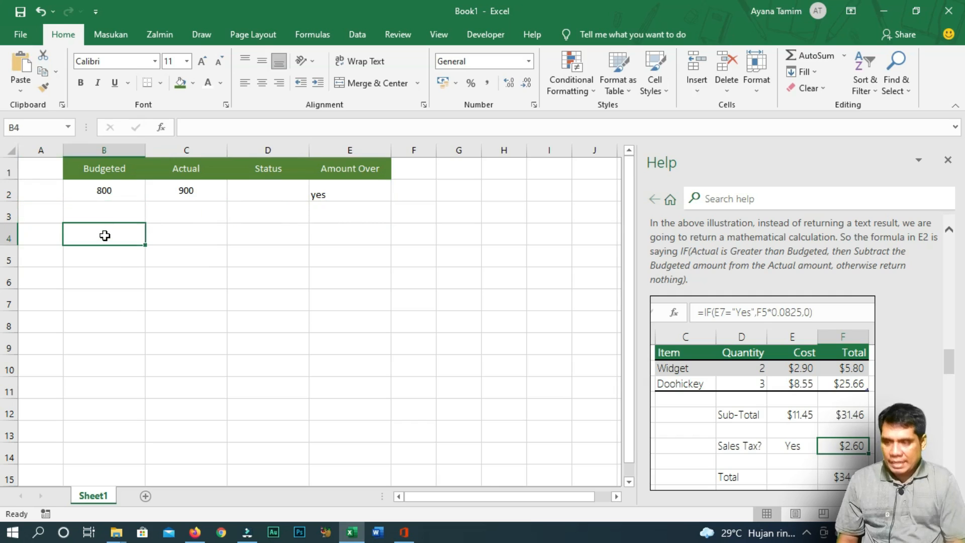
pyautogui.write('=')
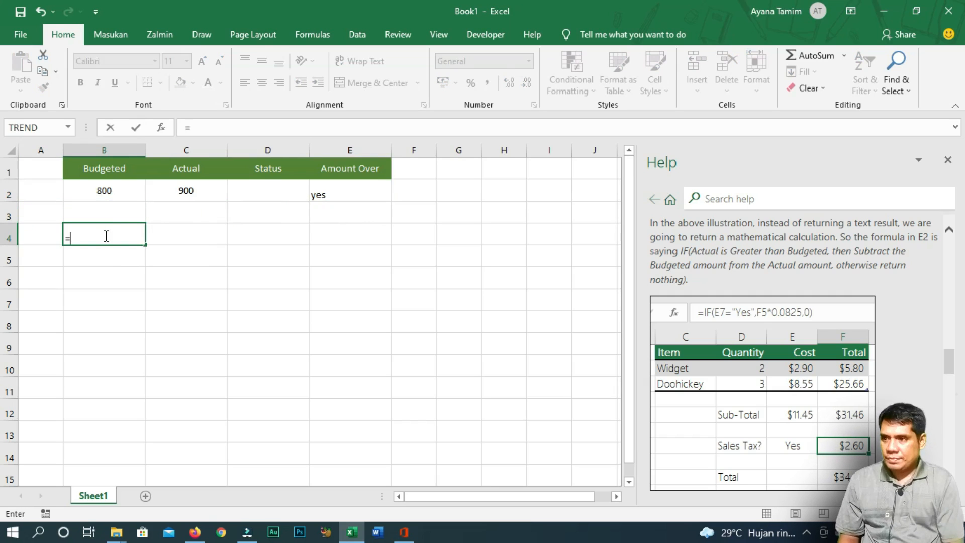
pyautogui.write('if(')
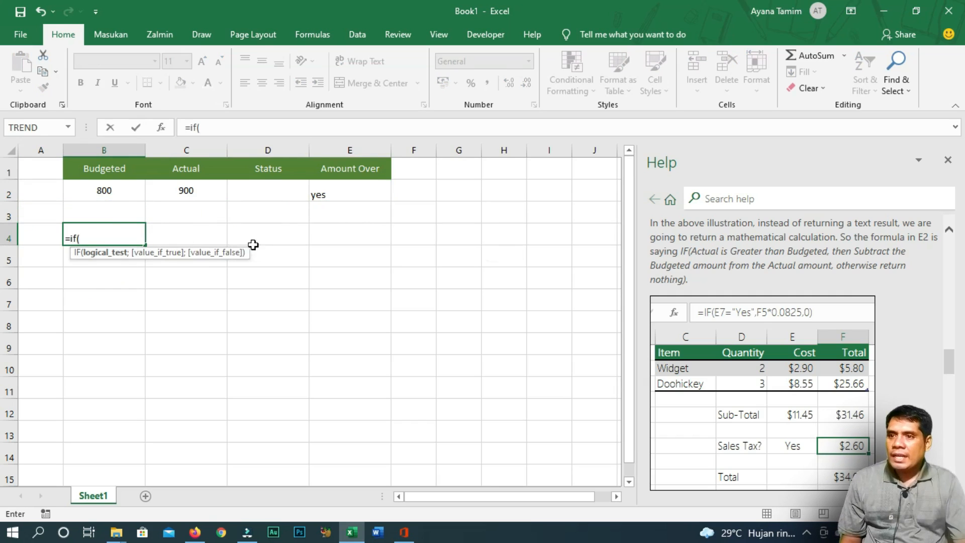
pyautogui.click(331, 193)
pyautogui.write('=:')
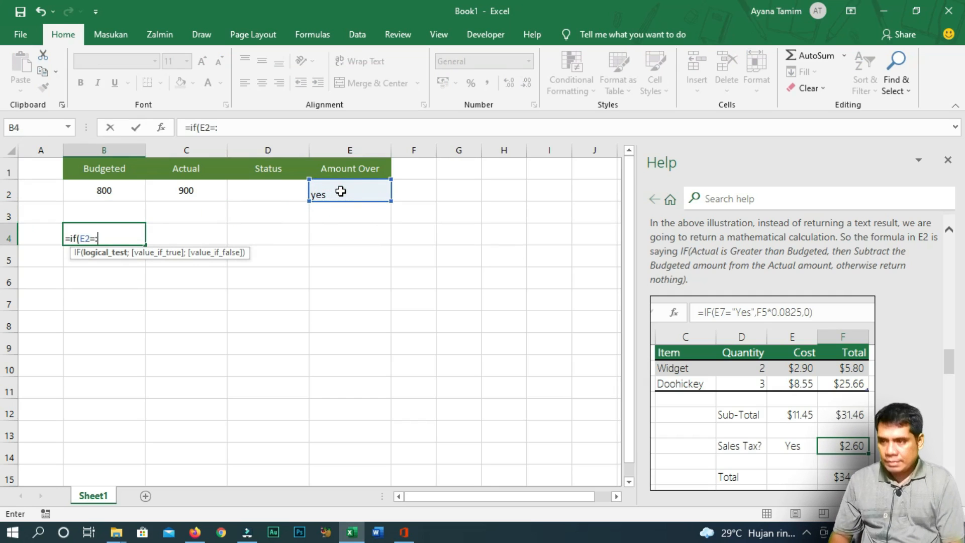
pyautogui.press('BackSpace')
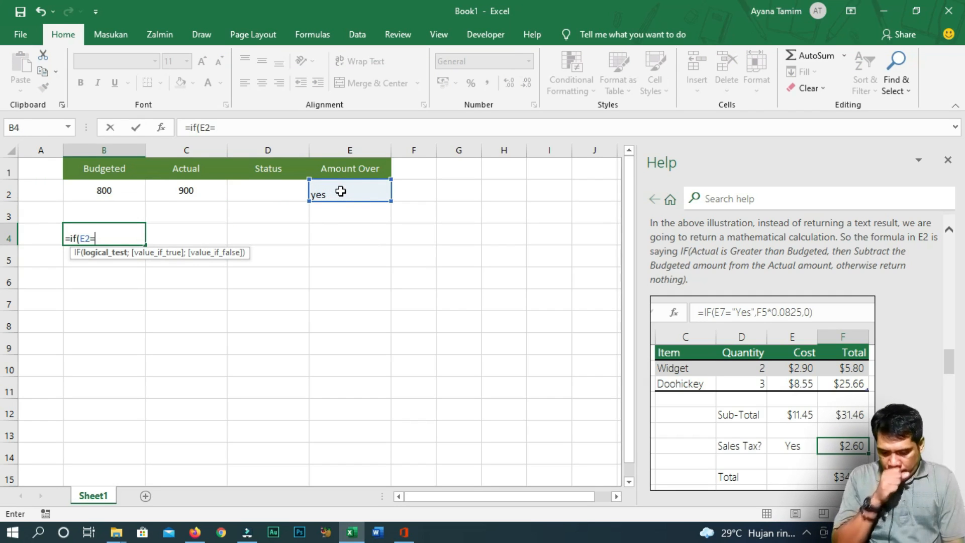
pyautogui.write('"Y')
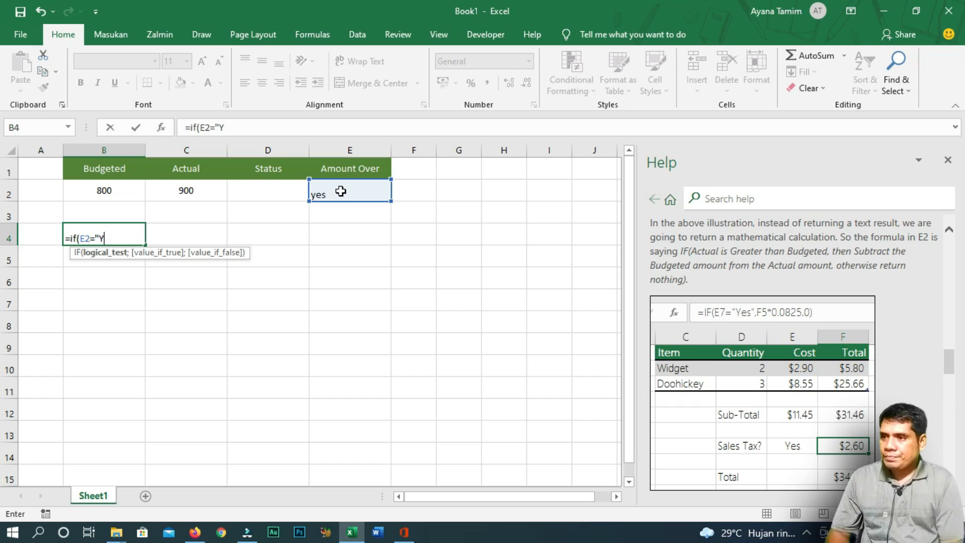
pyautogui.write('ES";')
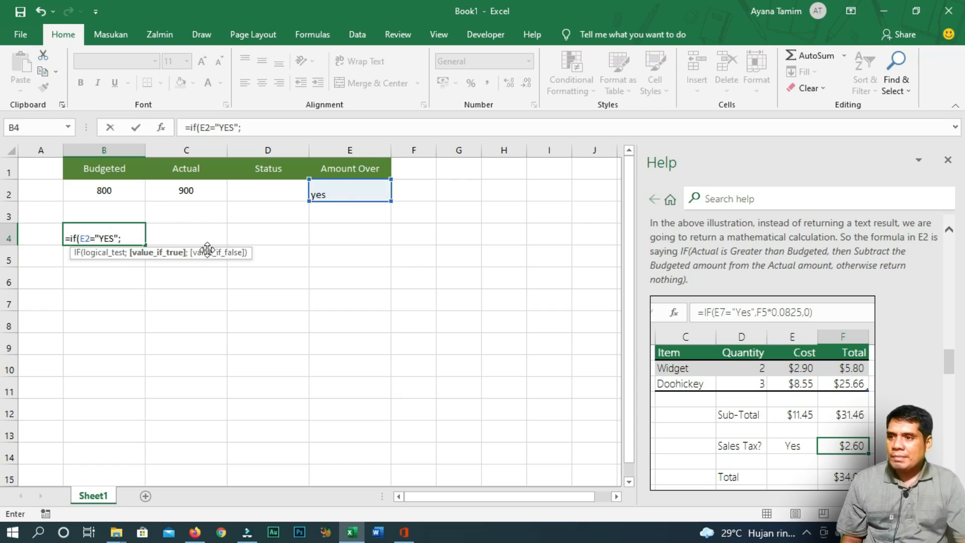
# Complete B4's formula to return C2*100 if true and 0 if false
pyautogui.click(177, 189)
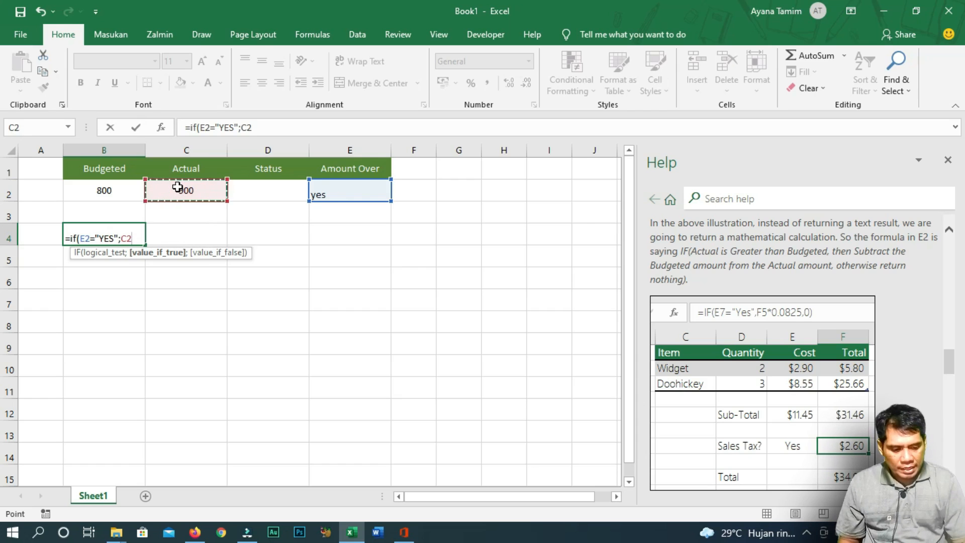
pyautogui.write('*100')
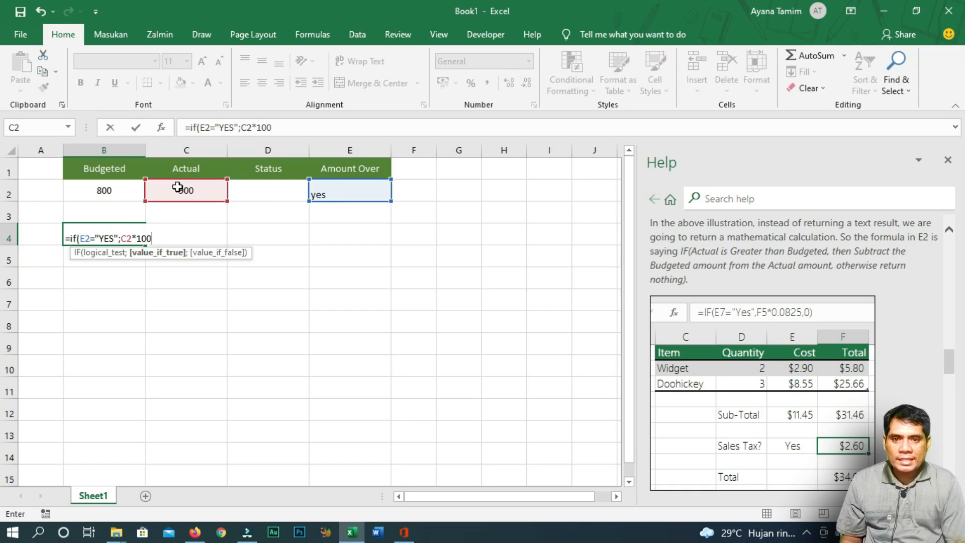
pyautogui.write(';')
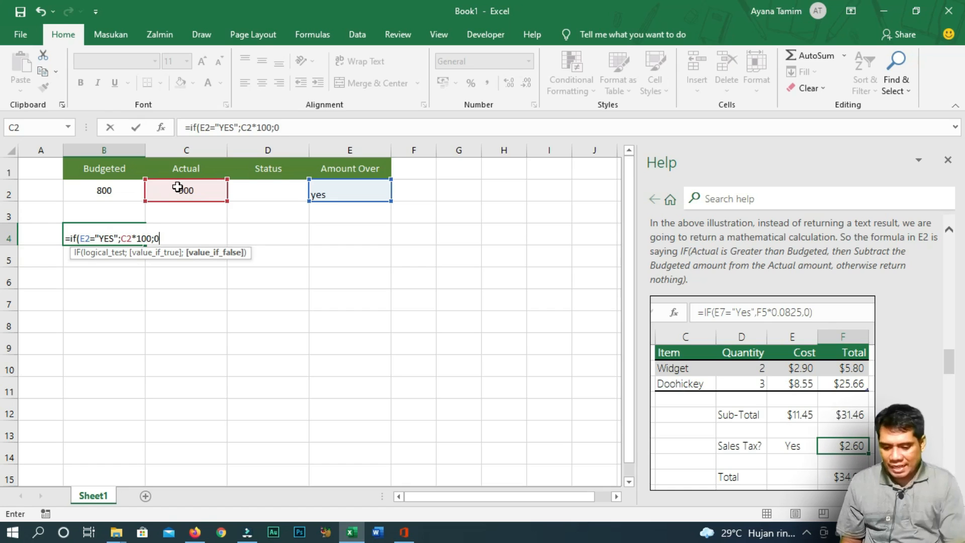
pyautogui.write('0')
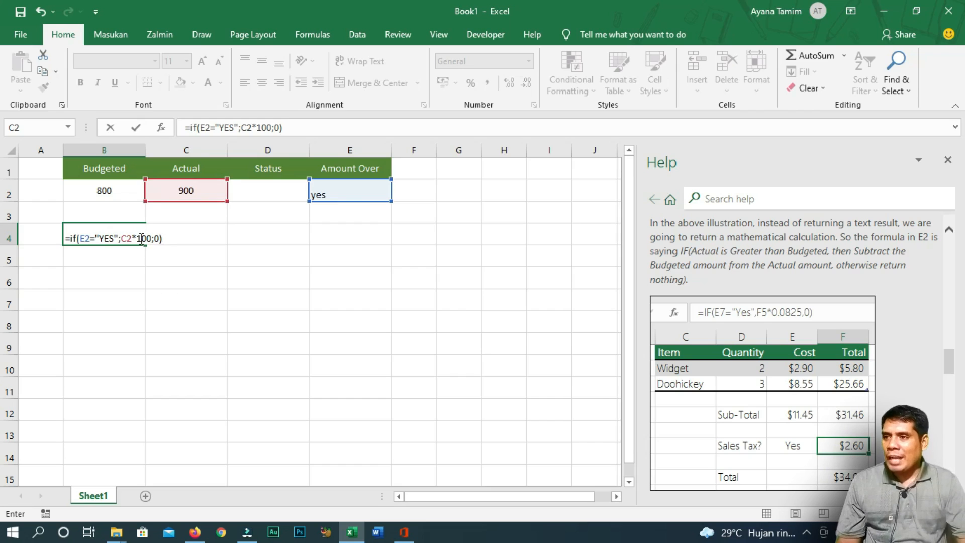
pyautogui.click(77, 237)
pyautogui.click(106, 238)
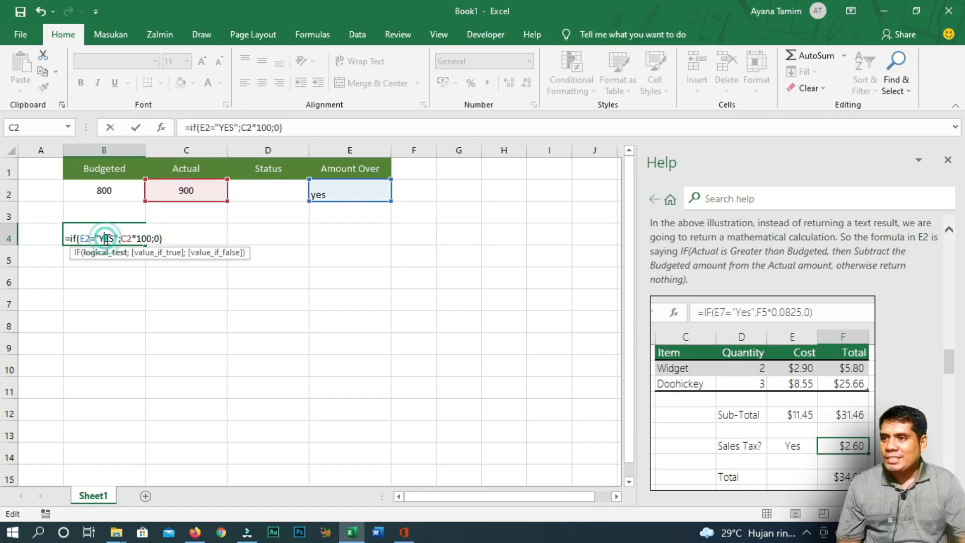
pyautogui.press('Return')
pyautogui.press('Up')
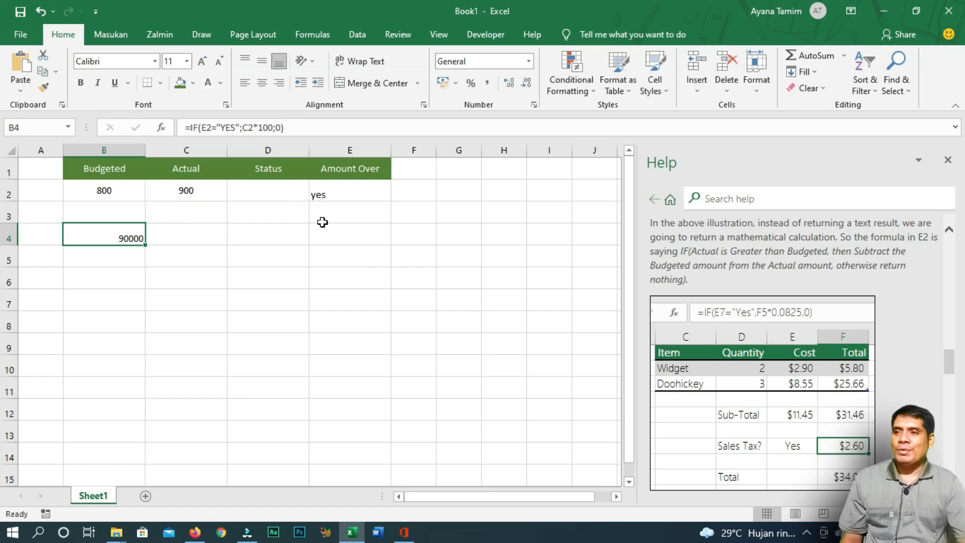
# Test B4's IF formula by changing the entry in E2 to "No"
pyautogui.click(329, 191)
pyautogui.write('No')
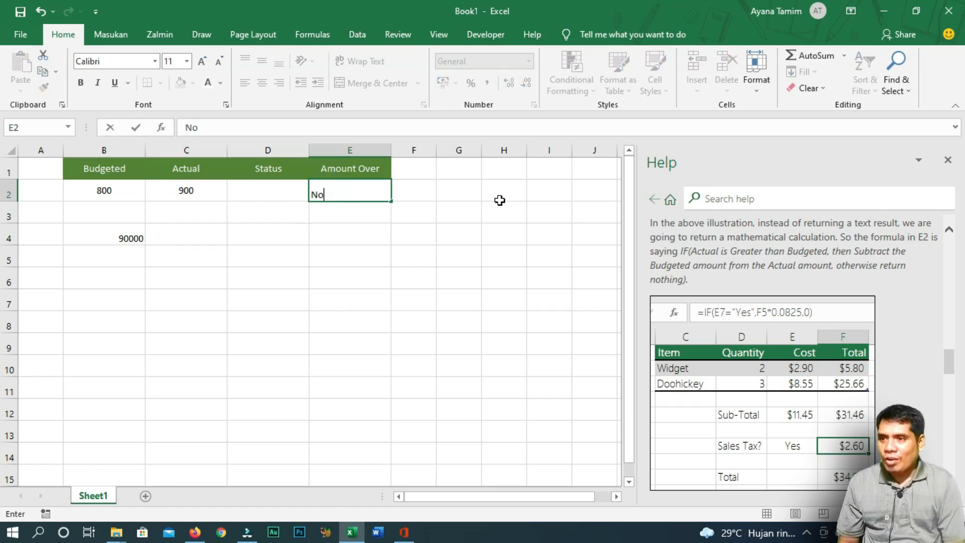
pyautogui.press('Return')
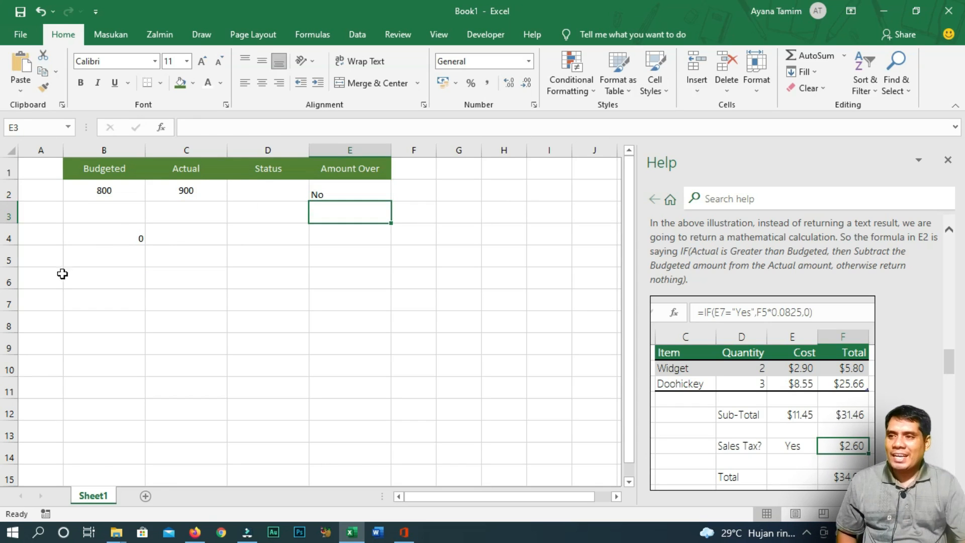
# Change B4's IF formula to return empty text ("") instead of 0 when the condition is false
pyautogui.click(93, 240)
pyautogui.doubleClick(139, 237)
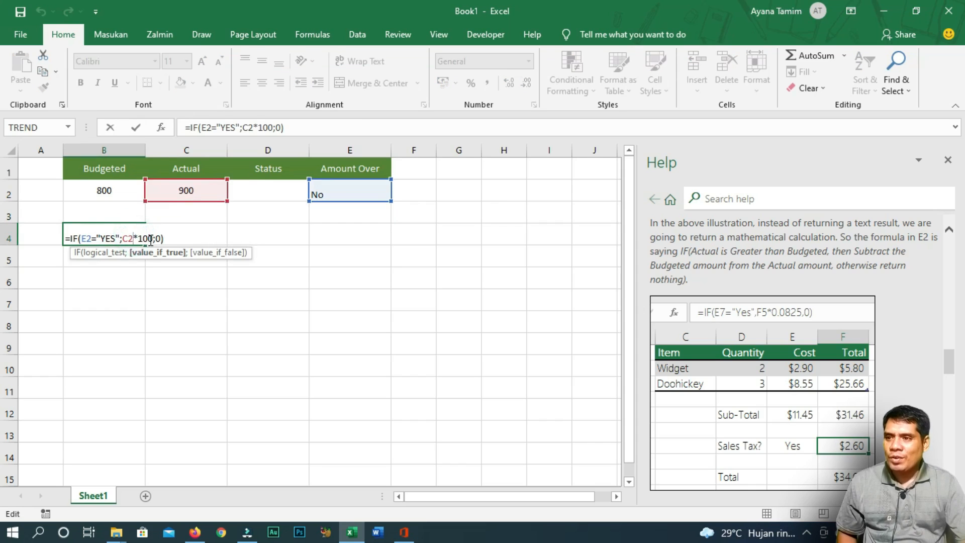
pyautogui.click(159, 238)
pyautogui.doubleClick(159, 238)
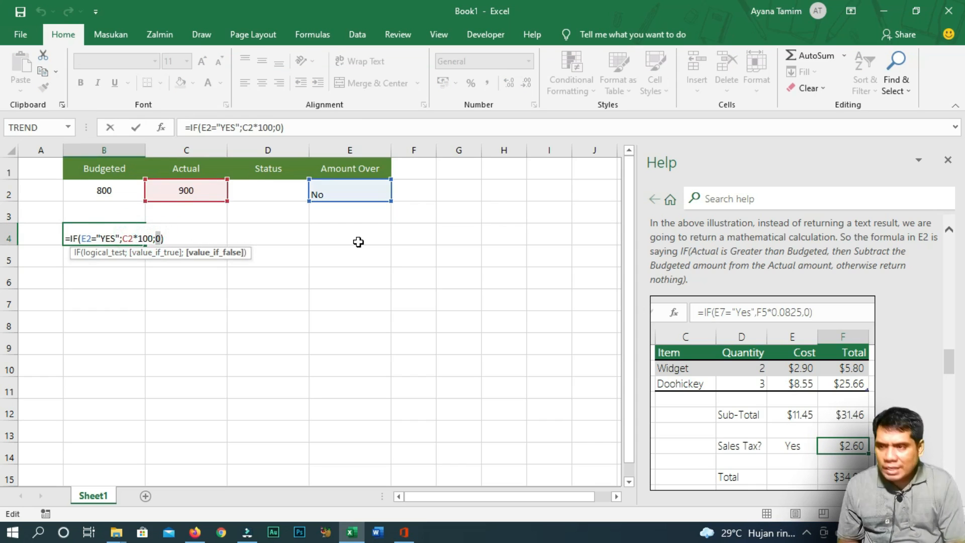
pyautogui.write('""')
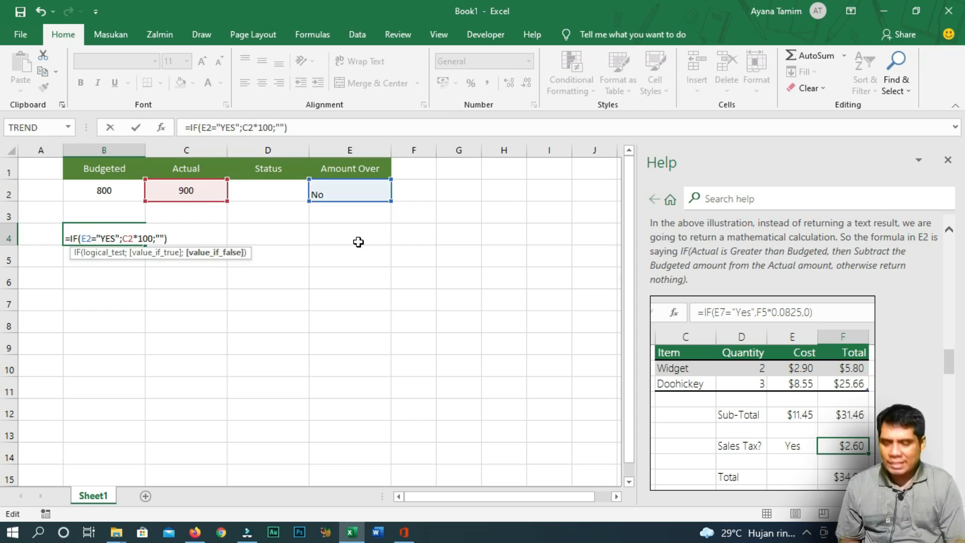
pyautogui.press('Return')
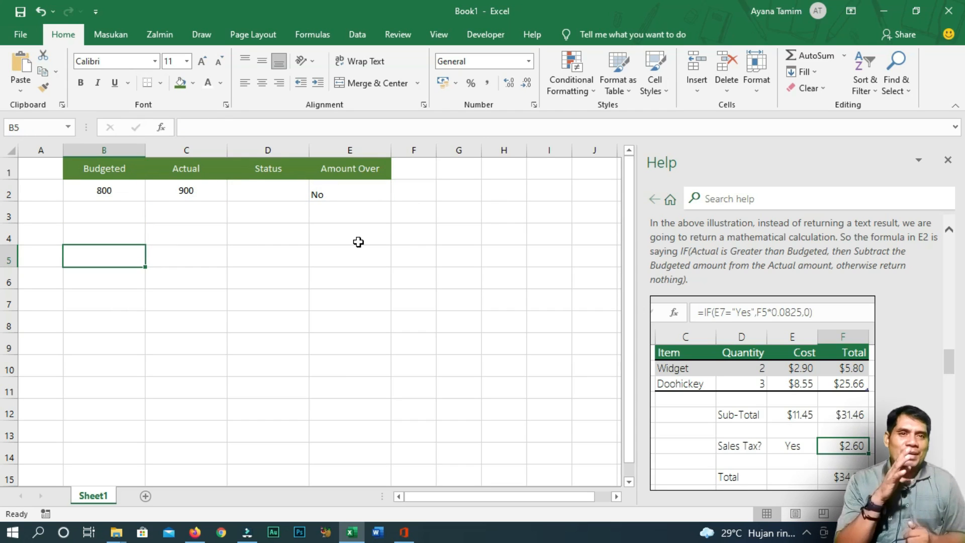
# Clear the IF formula from B4 and make A6 the active cell
pyautogui.press('Up')
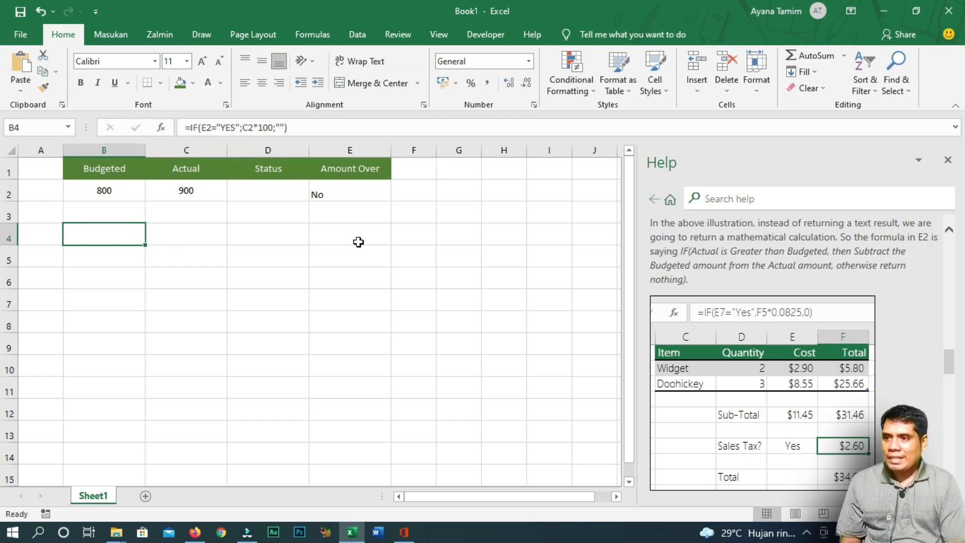
pyautogui.press('BackSpace')
pyautogui.press('Return')
pyautogui.press('Left')
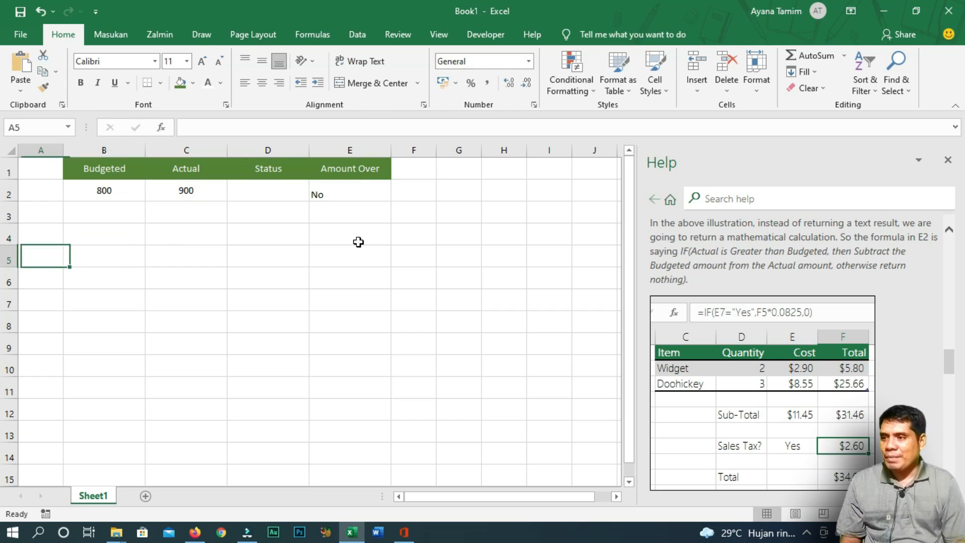
pyautogui.press('Down')
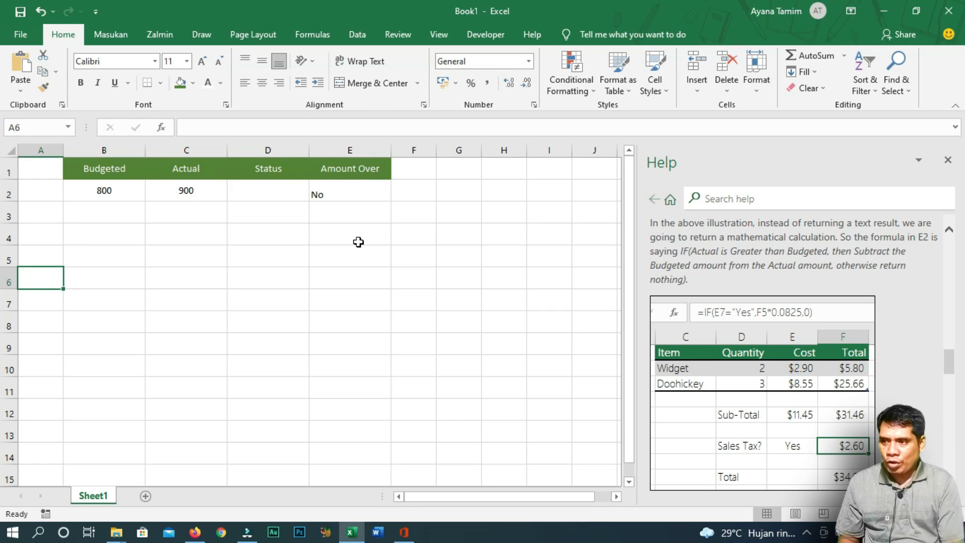
pyautogui.write('=')
pyautogui.press('BackSpace')
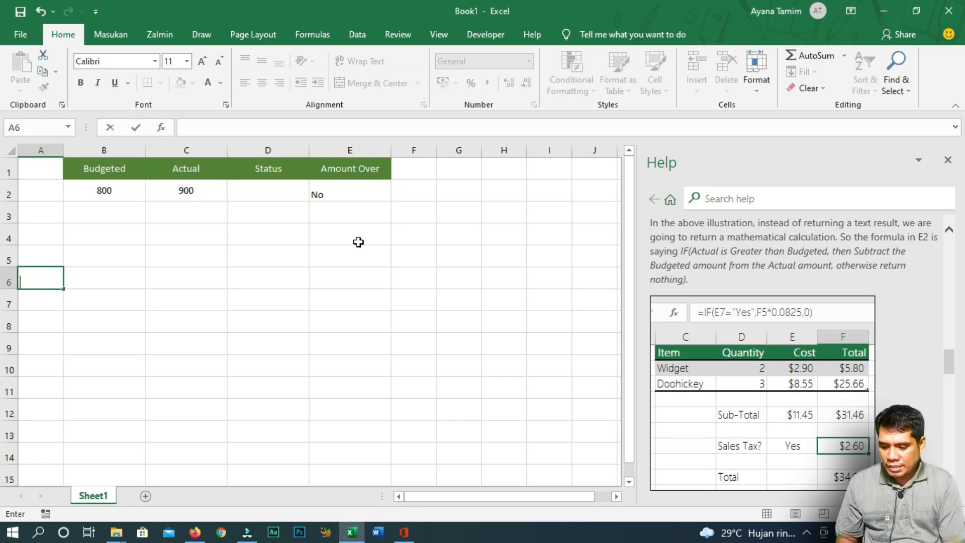
pyautogui.write('row')
pyautogui.press('BackSpace')
pyautogui.press('BackSpace')
pyautogui.press('BackSpace')
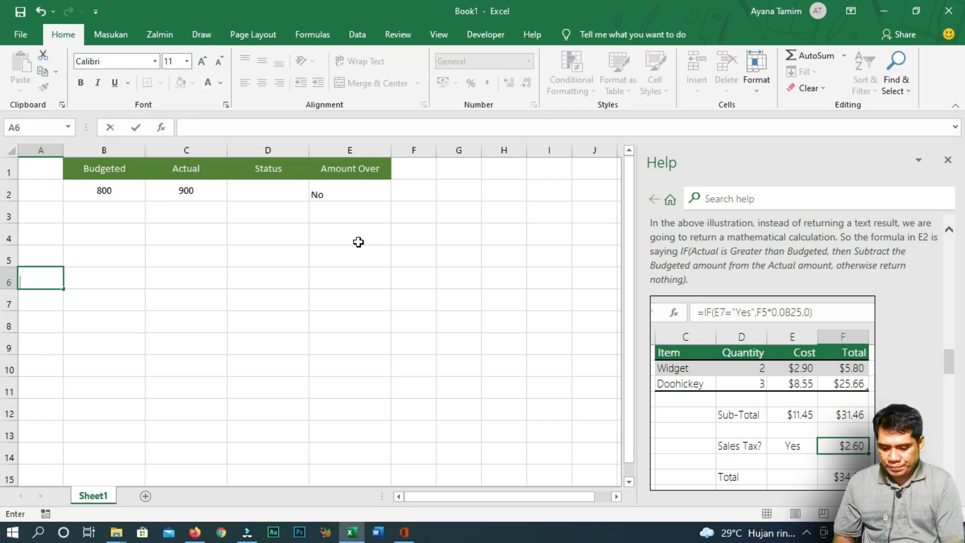
# Enter =ROW() in A6 and extend the formula to =ROW()-ROW(A5)
pyautogui.write('=row()')
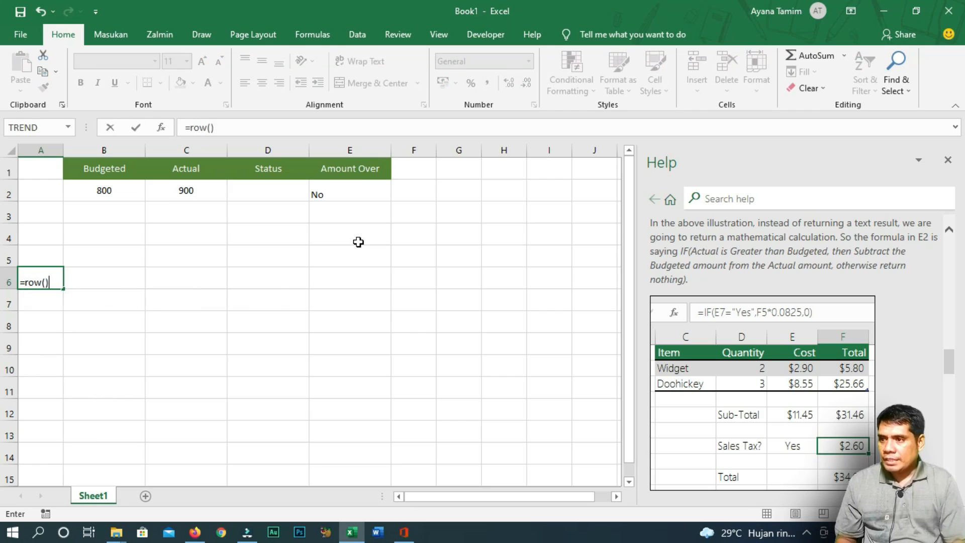
pyautogui.press('Return')
pyautogui.press('Up')
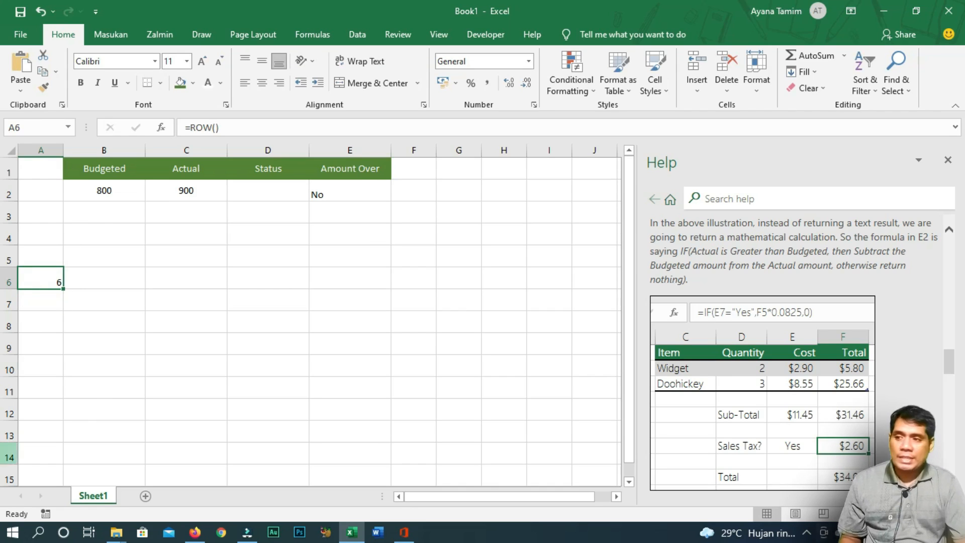
pyautogui.click(234, 129)
pyautogui.write('-row(')
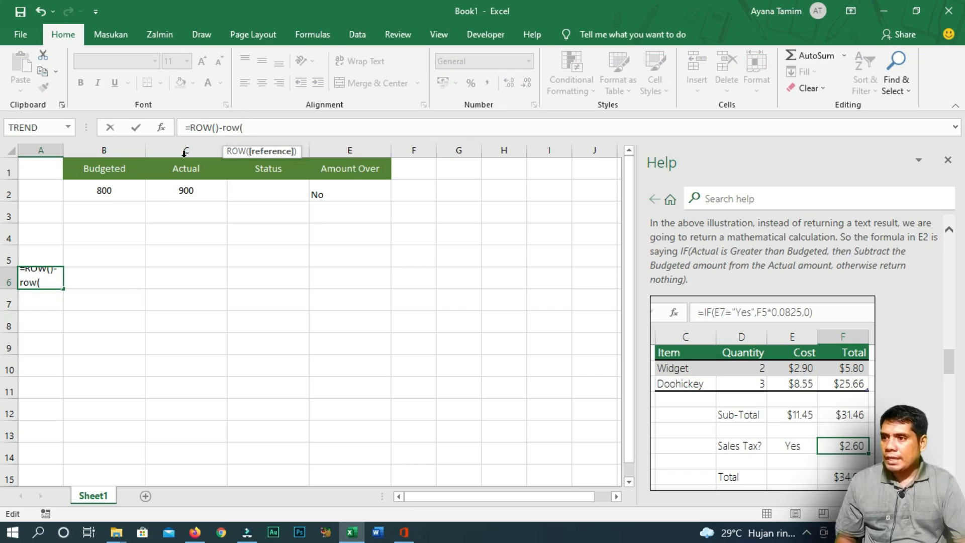
pyautogui.click(45, 251)
pyautogui.press('Return')
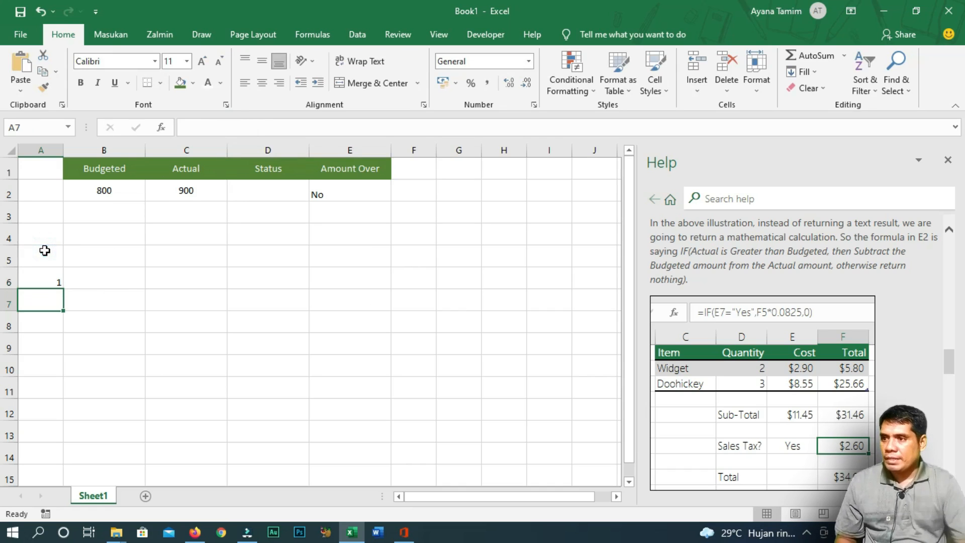
# Make the A5 reference in A6's formula absolute so it reads =ROW()-ROW($A$5)
pyautogui.click(37, 277)
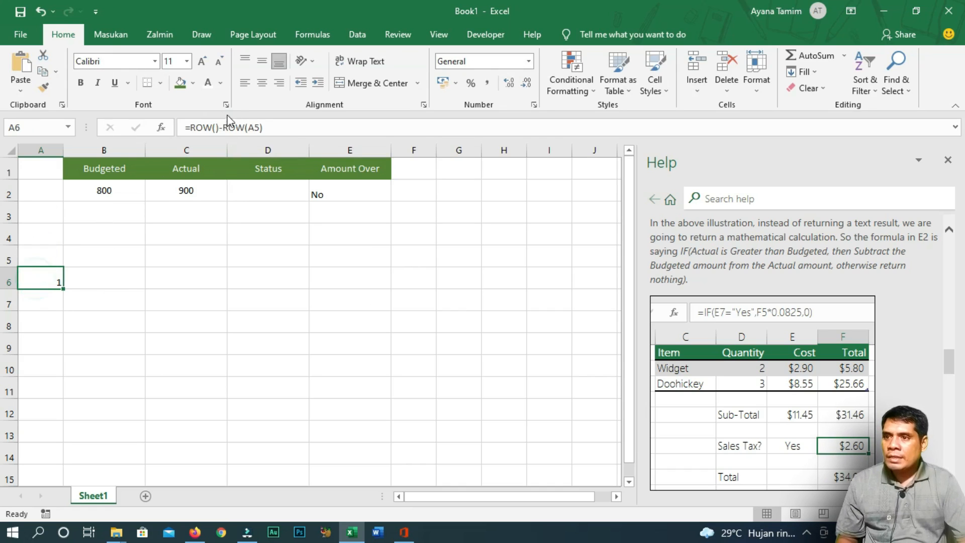
pyautogui.click(256, 127)
pyautogui.press('F4')
pyautogui.doubleClick(258, 128)
pyautogui.write('\\')
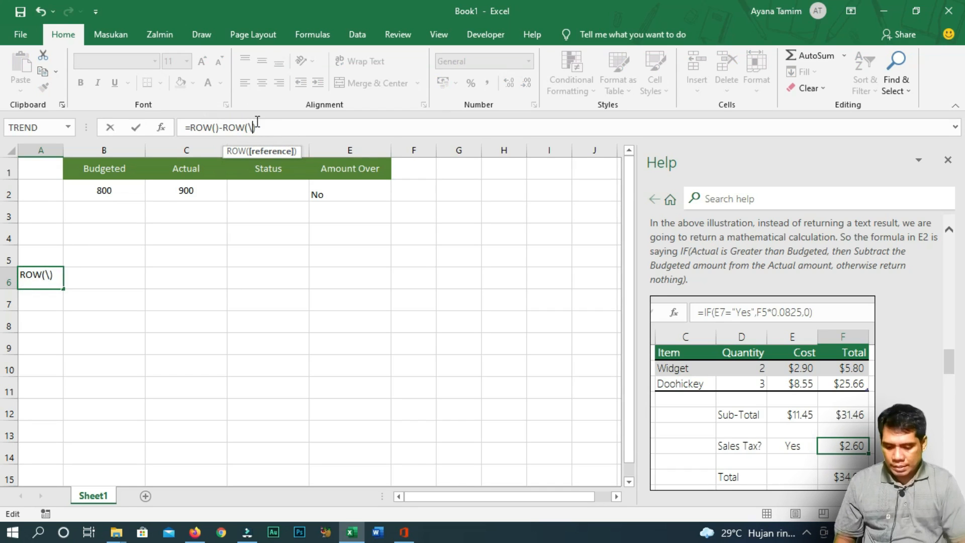
pyautogui.hotkey('ctrl', 'z')
pyautogui.press('Return')
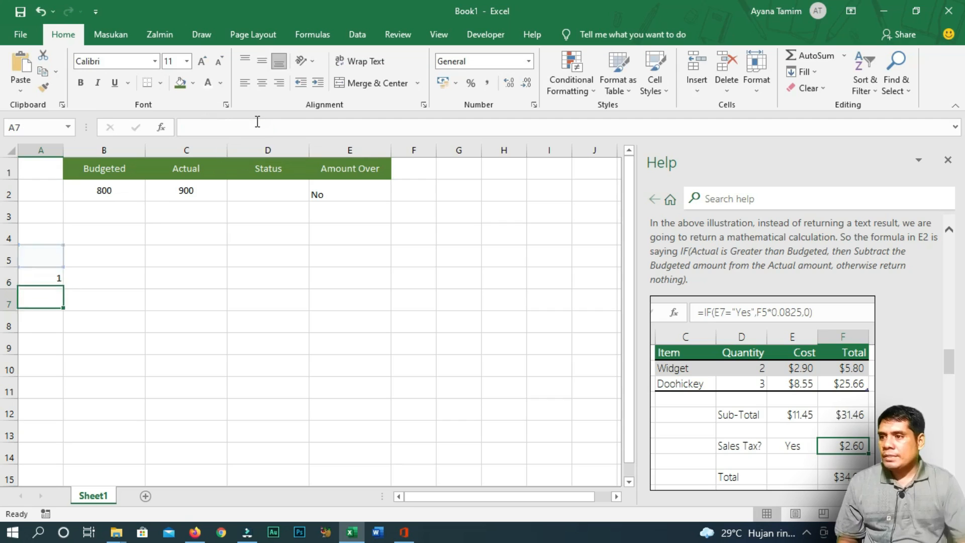
# Narrow column A and fill A6's row-number formula down through A11
pyautogui.click(50, 280)
pyautogui.moveTo(63, 146); pyautogui.dragTo(48, 147)
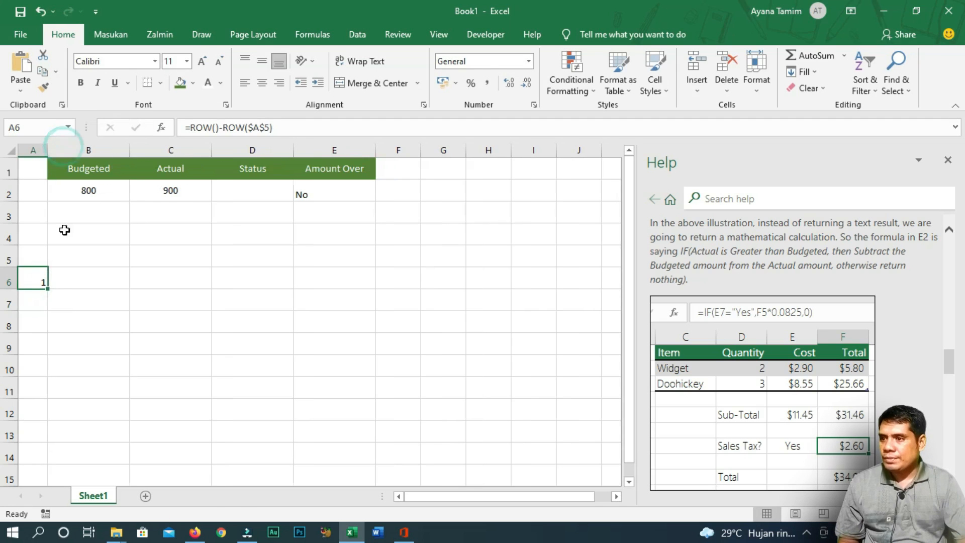
pyautogui.moveTo(48, 288); pyautogui.dragTo(47, 404)
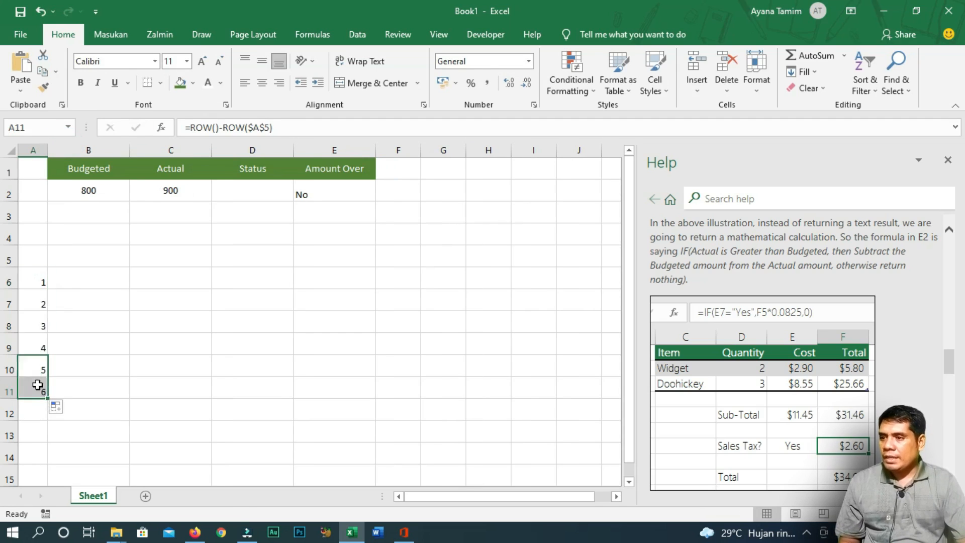
pyautogui.click(41, 280)
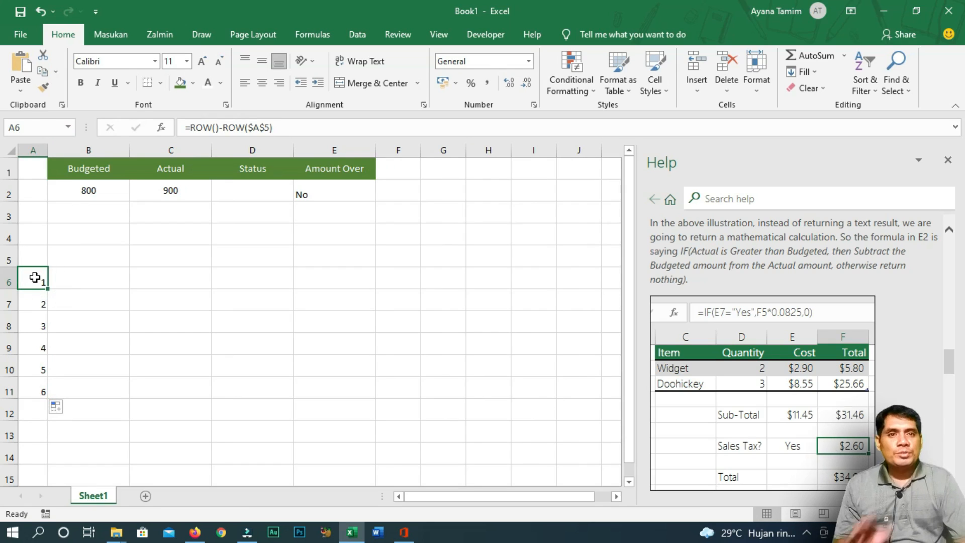
# Enclose A6's row-number expression in parentheses and cut it, leaving only the equals sign in the formula
pyautogui.click(76, 279)
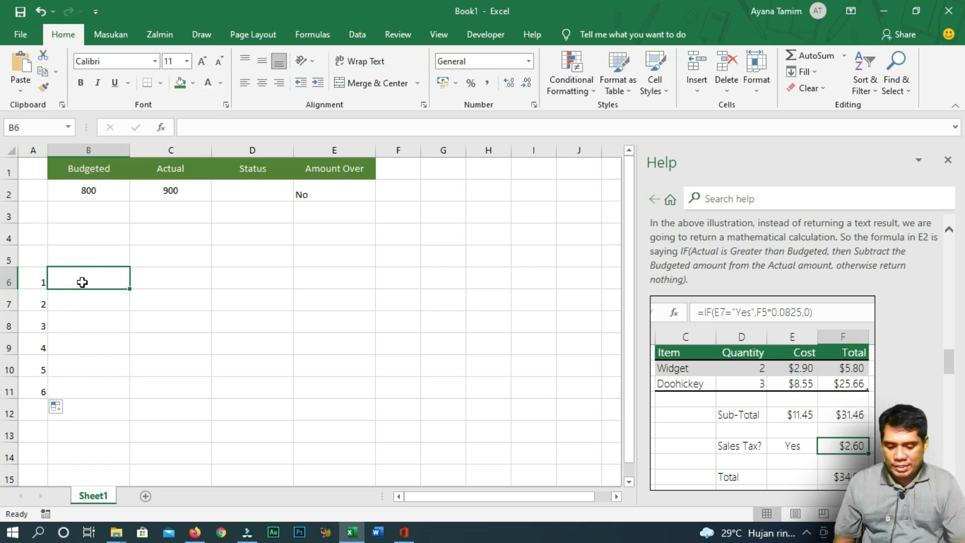
pyautogui.press('Left')
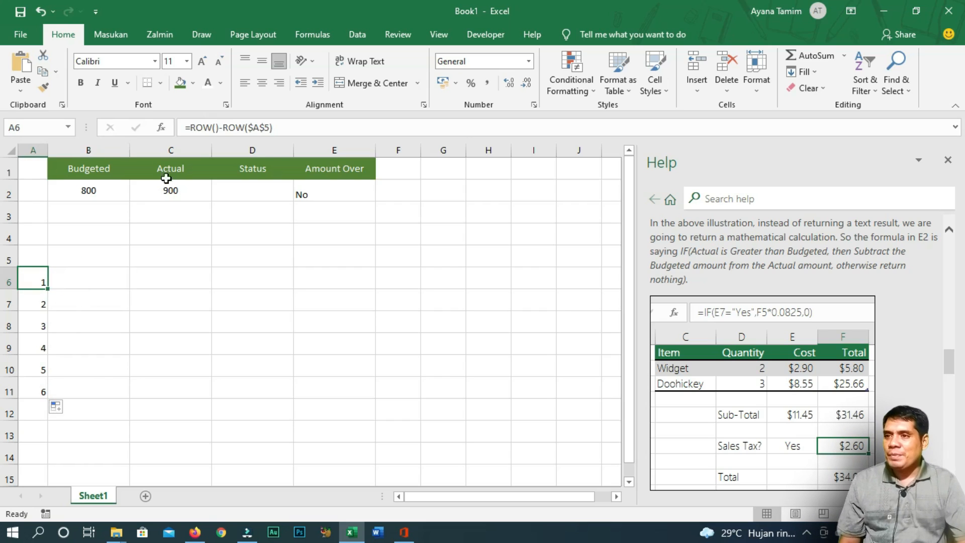
pyautogui.click(187, 128)
pyautogui.write('(')
pyautogui.press('End')
pyautogui.write(')')
pyautogui.hotkey('shift', 'Left')
pyautogui.hotkey('shift', 'Left')
pyautogui.hotkey('shift', 'Left')
pyautogui.hotkey('shift', 'Left')
pyautogui.hotkey('shift', 'Left')
pyautogui.hotkey('shift', 'Left')
pyautogui.hotkey('shift', 'Left')
pyautogui.hotkey('shift', 'Left')
pyautogui.hotkey('shift', 'Left')
pyautogui.hotkey('shift', 'Left')
pyautogui.hotkey('shift', 'Left')
pyautogui.hotkey('shift', 'Left')
pyautogui.hotkey('shift', 'Left')
pyautogui.hotkey('shift', 'Left')
pyautogui.hotkey('shift', 'Left')
pyautogui.hotkey('shift', 'Left')
pyautogui.hotkey('shift', 'Left')
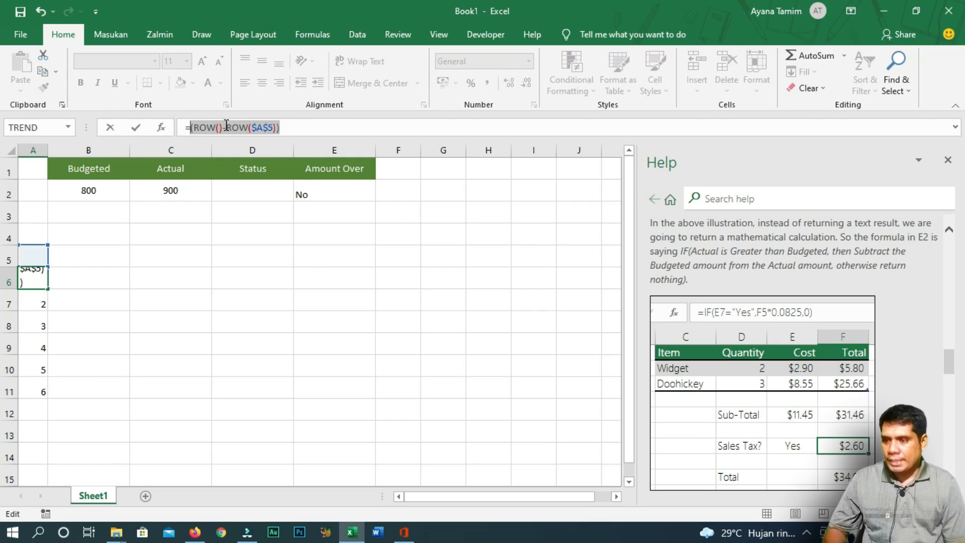
pyautogui.hotkey('ctrl', 'x')
# Begin an IF formula in A6 with the logical test B6="" and empty text ("") as the value if true
pyautogui.write('if(')
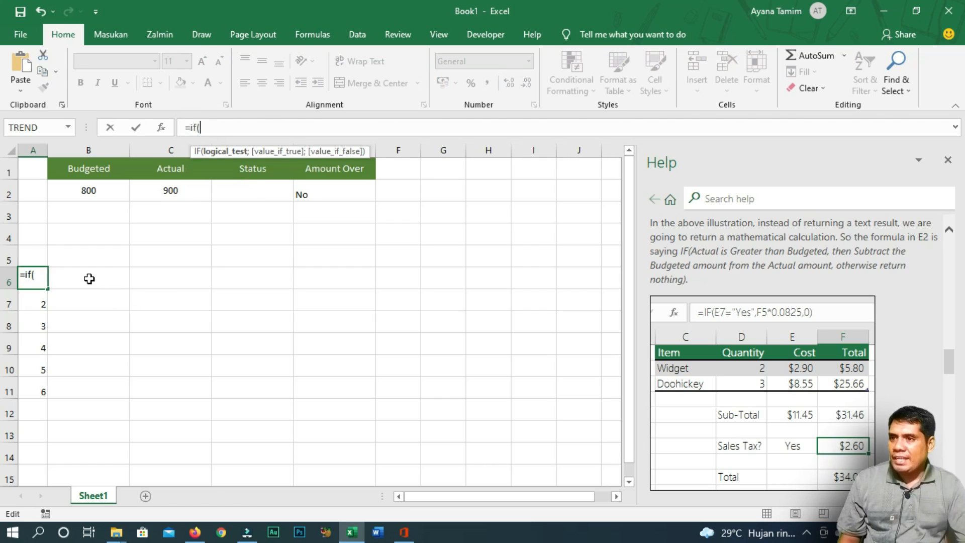
pyautogui.click(89, 278)
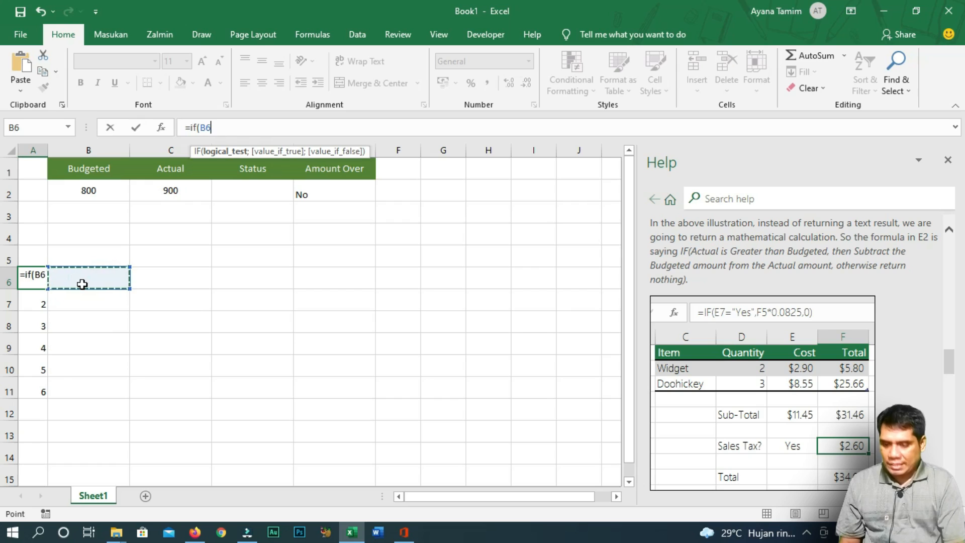
pyautogui.write('=""')
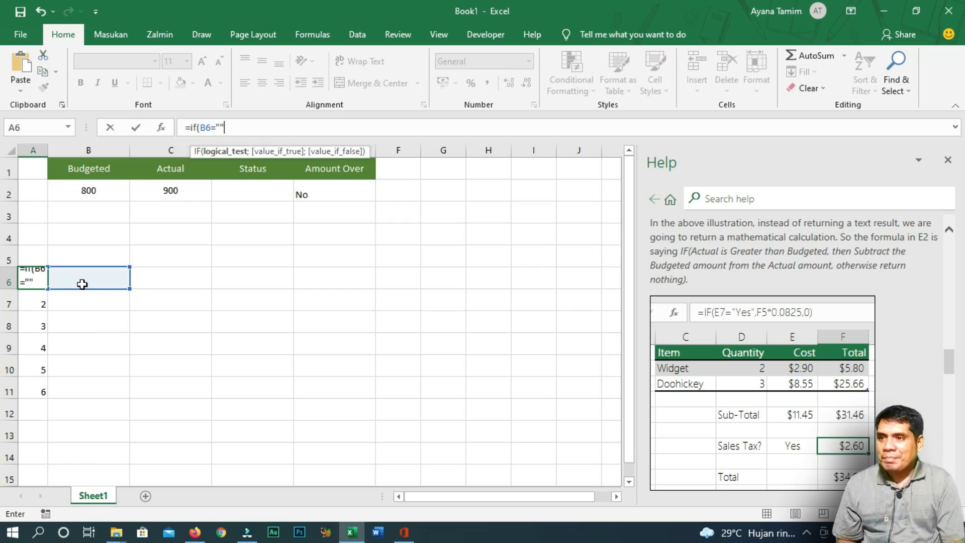
pyautogui.write(';')
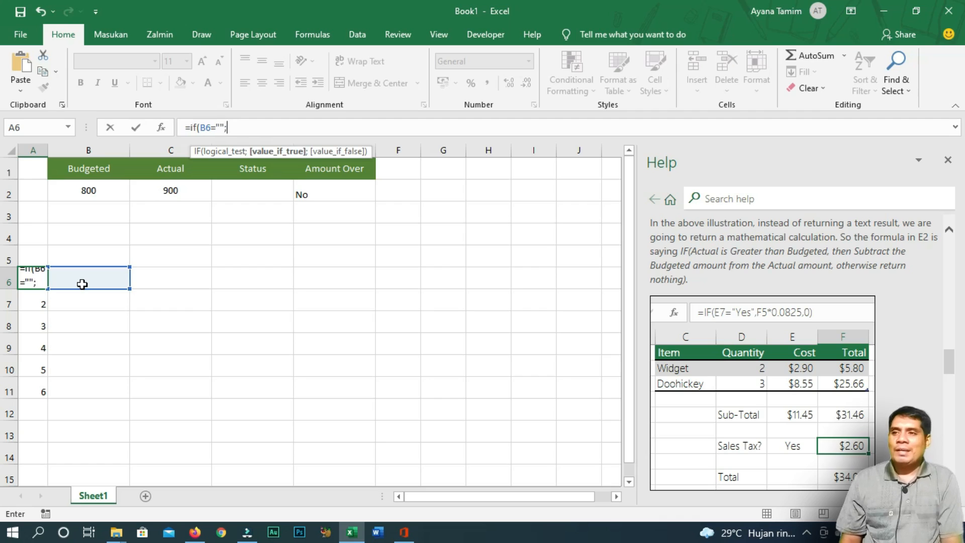
pyautogui.write('""')
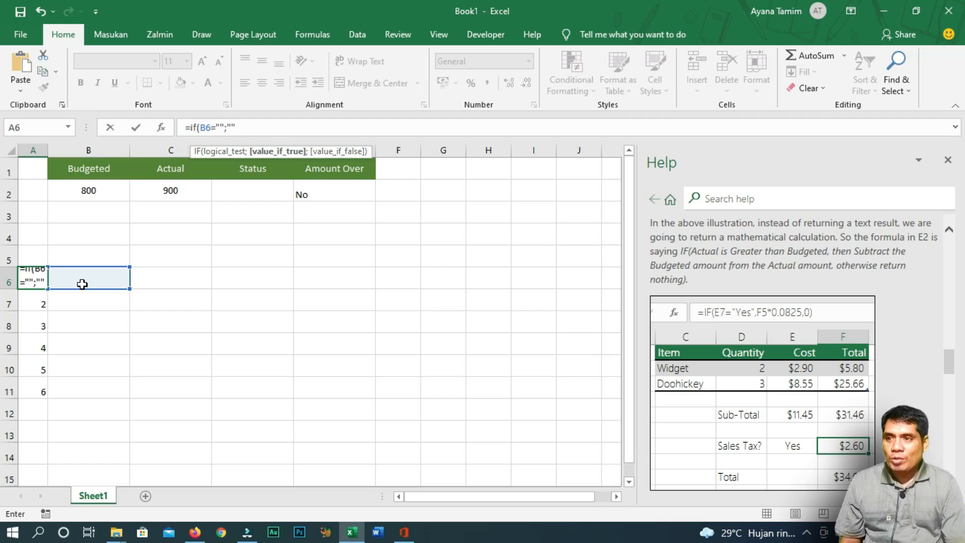
pyautogui.write(';')
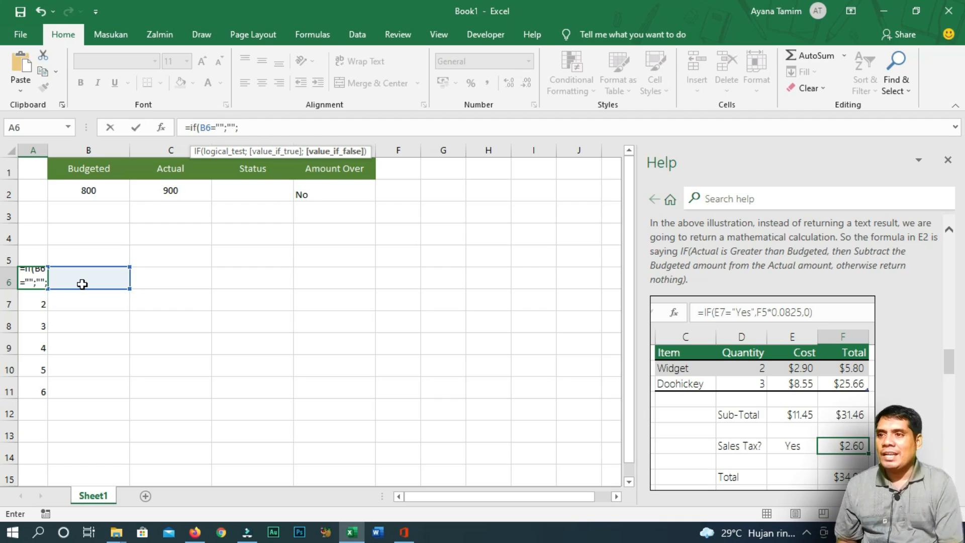
# Paste the cut (ROW()-ROW($A$5)) expression as the value if false and complete A6's IF formula
pyautogui.hotkey('ctrl', 'v')
pyautogui.press('Return')
pyautogui.press('Return')
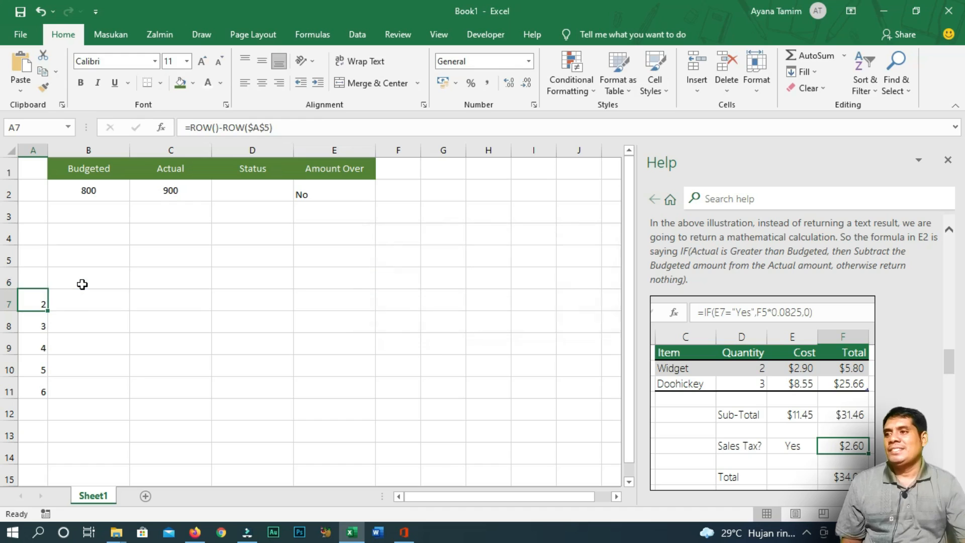
# Fill A6's IF numbering formula down through A11, replacing the plain row-number formulas
pyautogui.click(31, 277)
pyautogui.moveTo(50, 294); pyautogui.dragTo(43, 395)
pyautogui.click(25, 276)
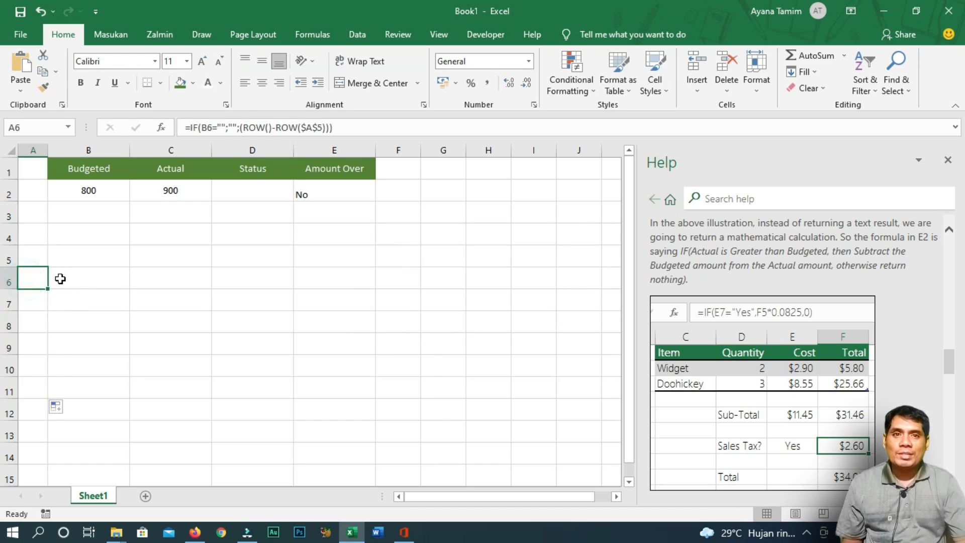
# Test the automatic numbering by entering saya, aku, beta, watashi and kimi in B6 through B10
pyautogui.click(61, 276)
pyautogui.write('saya')
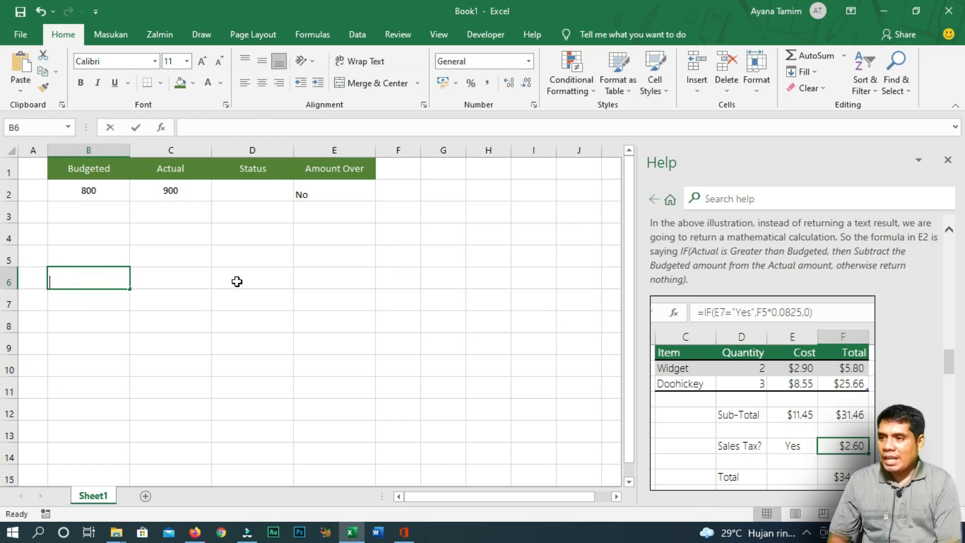
pyautogui.press('Return')
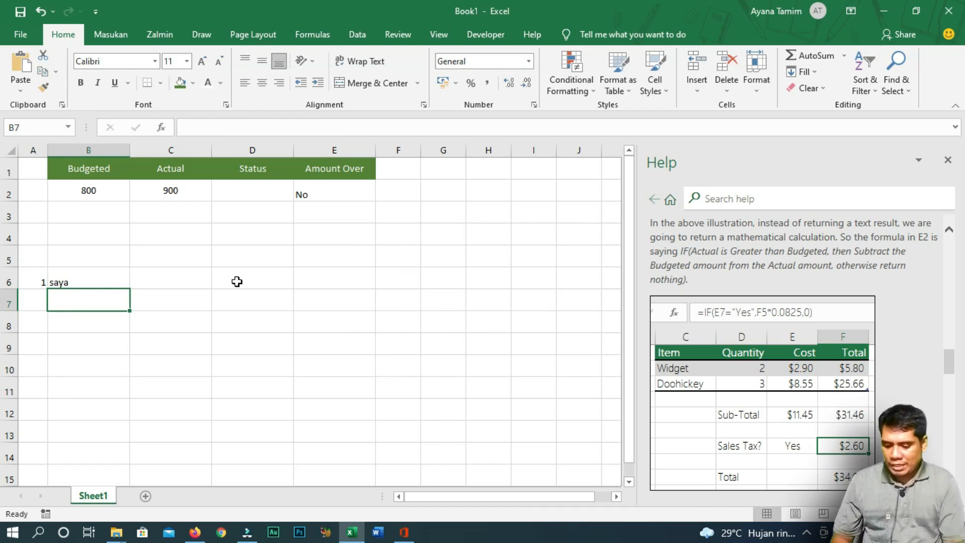
pyautogui.write('aku')
pyautogui.press('Return')
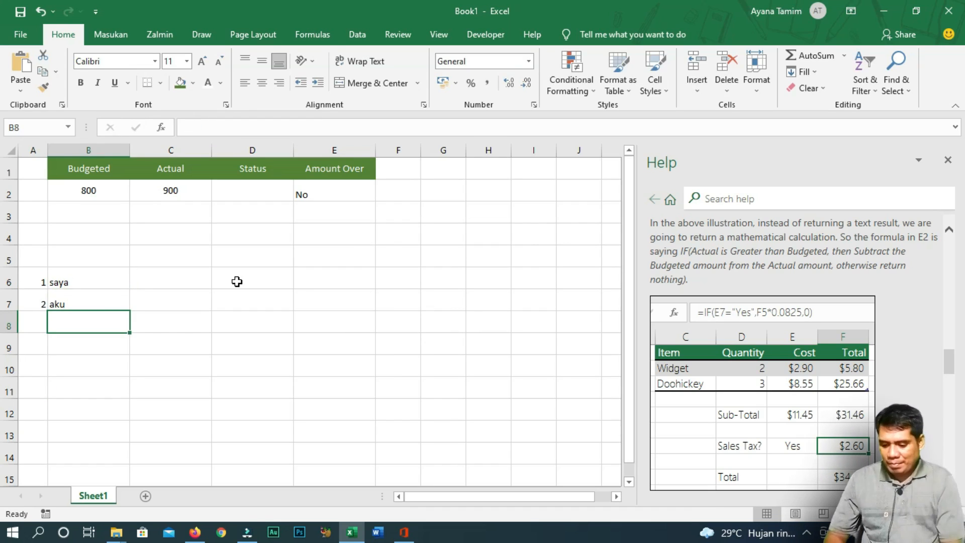
pyautogui.write('beta')
pyautogui.press('Return')
pyautogui.write('w')
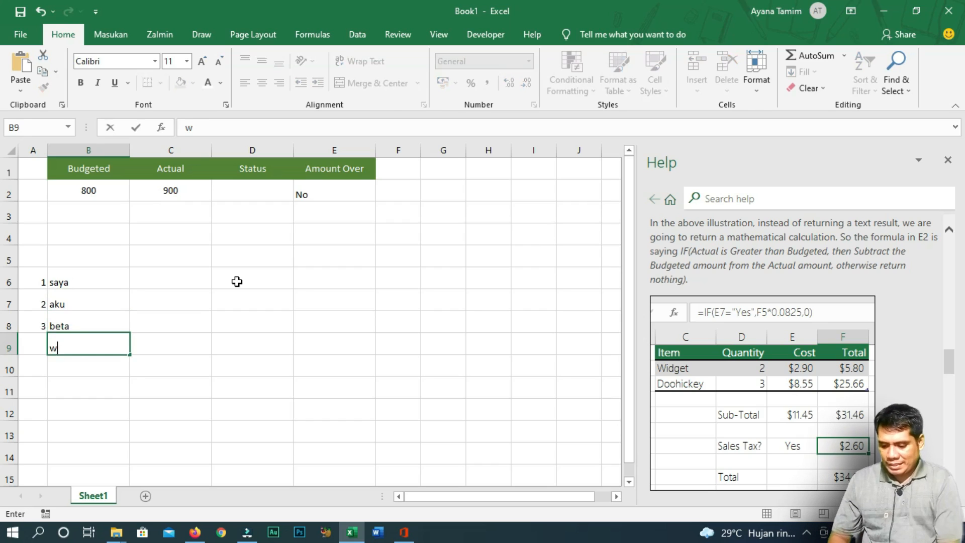
pyautogui.write('atashi')
pyautogui.press('Return')
pyautogui.write('kimi')
pyautogui.press('Return')
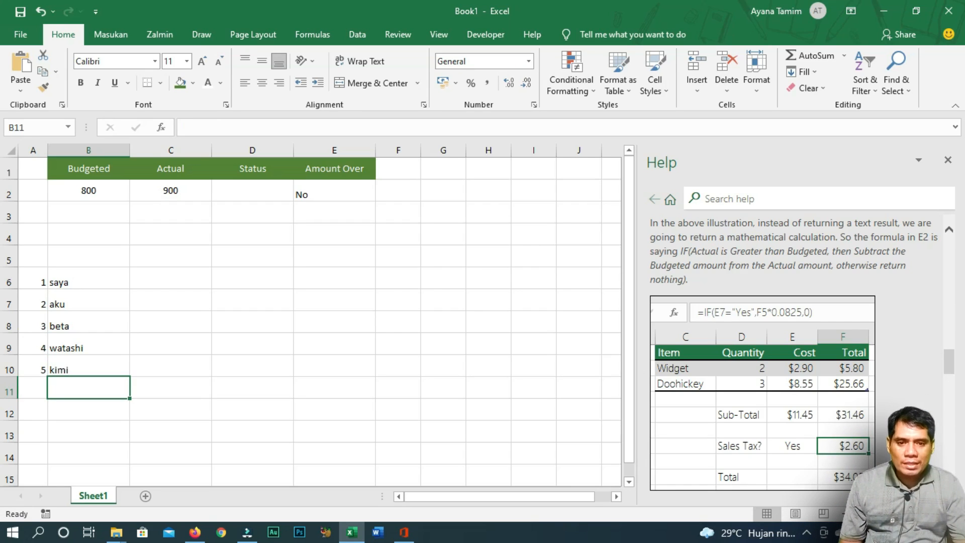
# Review the rest of the IF function help article, including the text-in-quotes note, common problems and the See Also topics
pyautogui.scroll(-2, 802, 352)
pyautogui.scroll(-9, 802, 352)
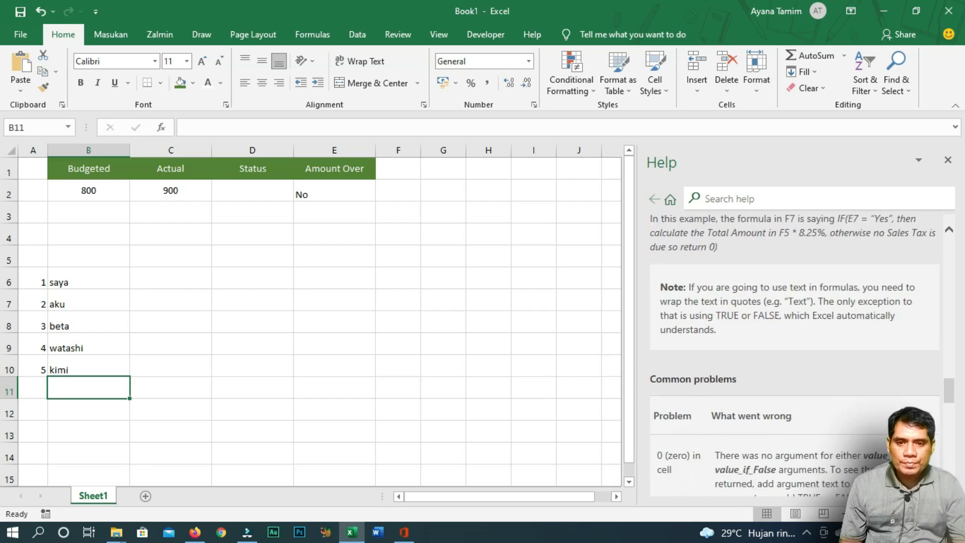
pyautogui.scroll(-8, 801, 352)
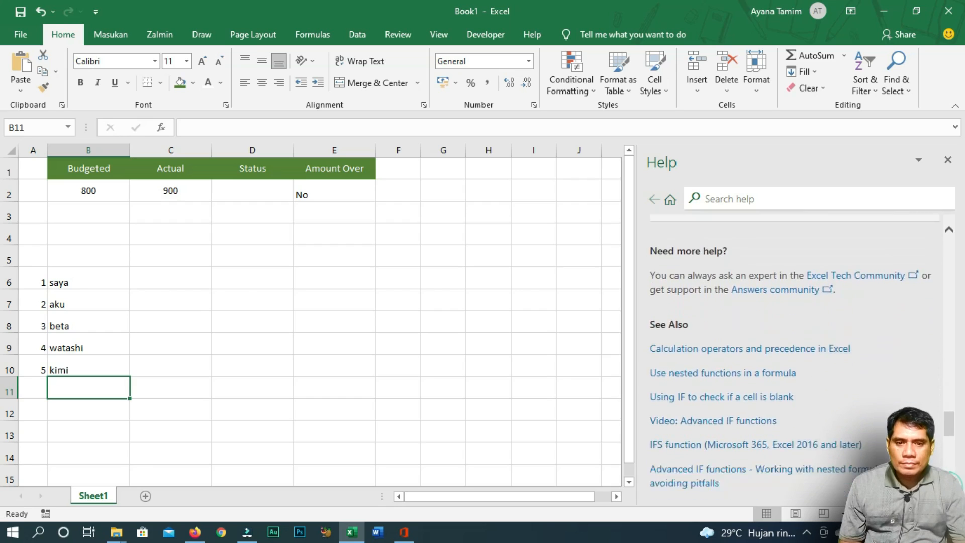
pyautogui.scroll(-7, 801, 351)
pyautogui.moveTo(947, 469); pyautogui.dragTo(952, 437)
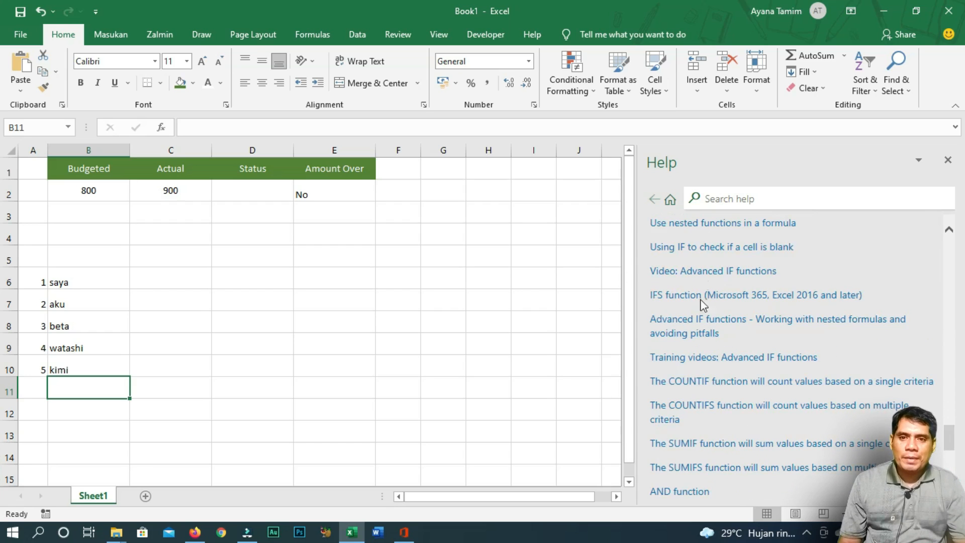
pyautogui.click(763, 272)
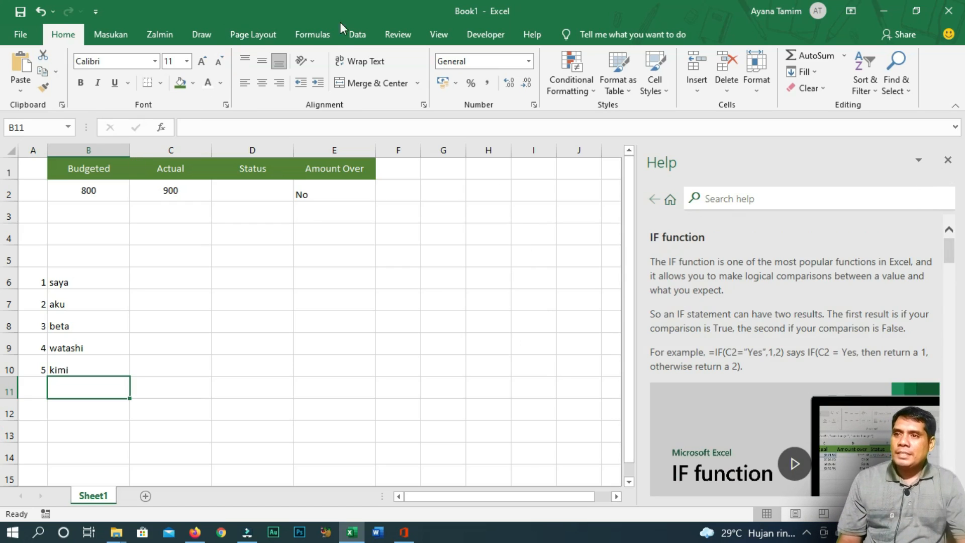
# Browse the Logical and Text function categories and view the arguments of the LEFT function without inserting it
pyautogui.click(312, 34)
pyautogui.click(134, 91)
pyautogui.click(171, 90)
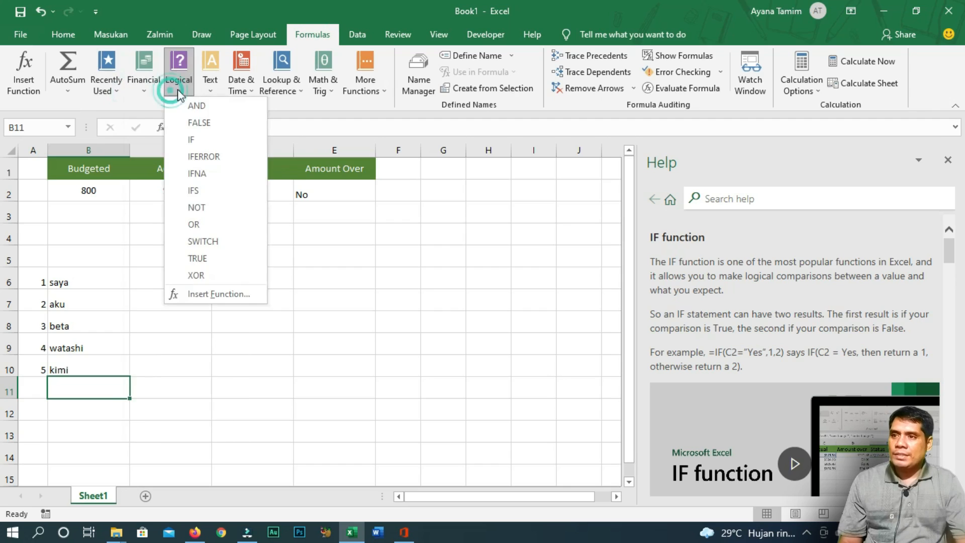
pyautogui.click(213, 88)
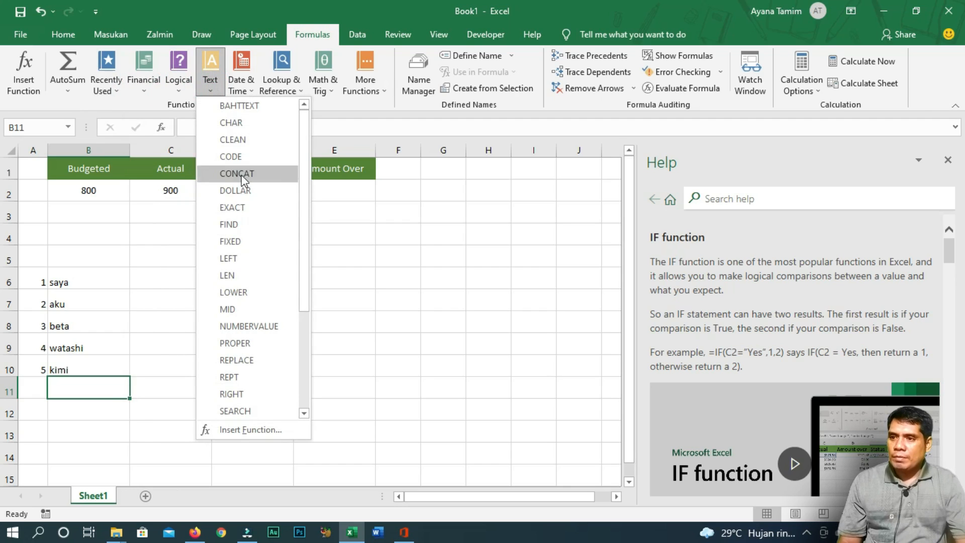
pyautogui.click(252, 263)
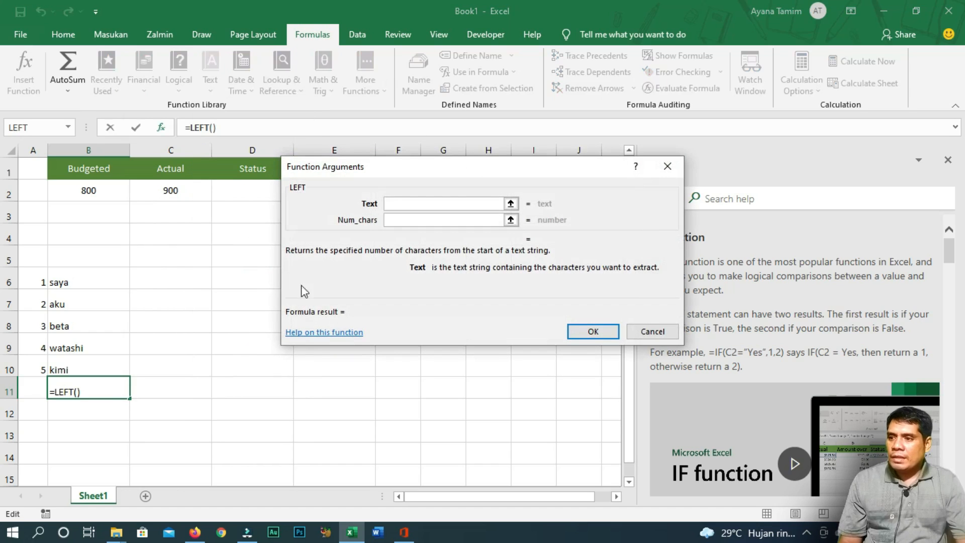
pyautogui.click(653, 332)
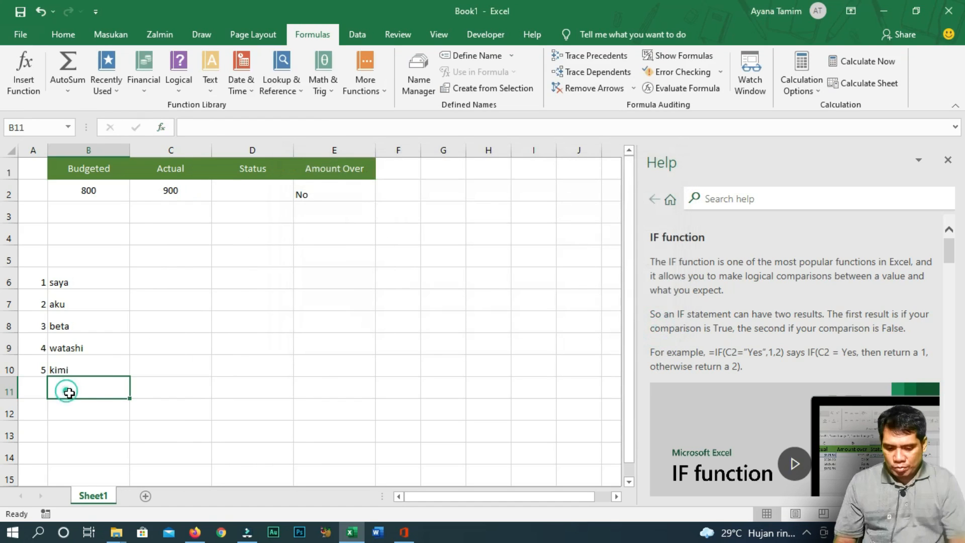
# Begin a LEFT formula in B11 and open the help topic for the LEFT function from its syntax hint
pyautogui.write('=left')
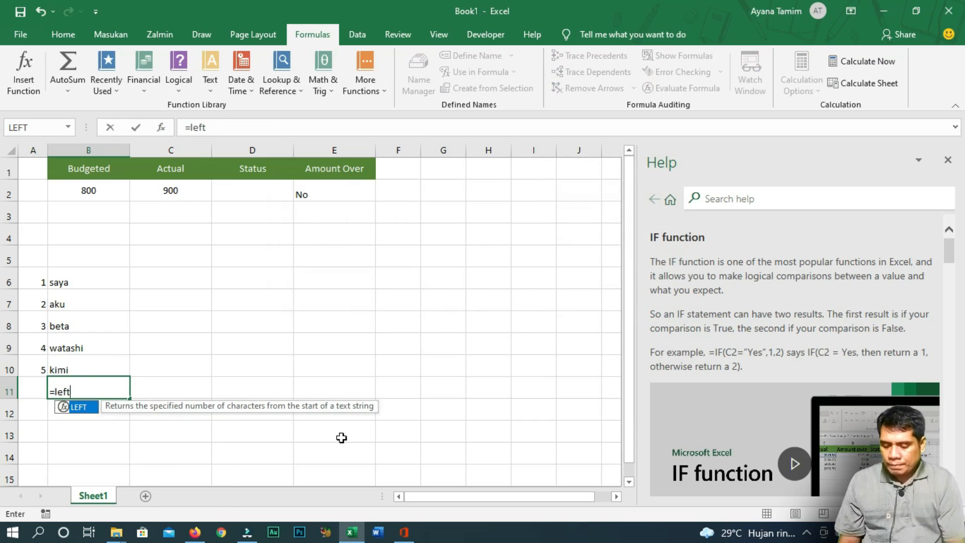
pyautogui.write('(')
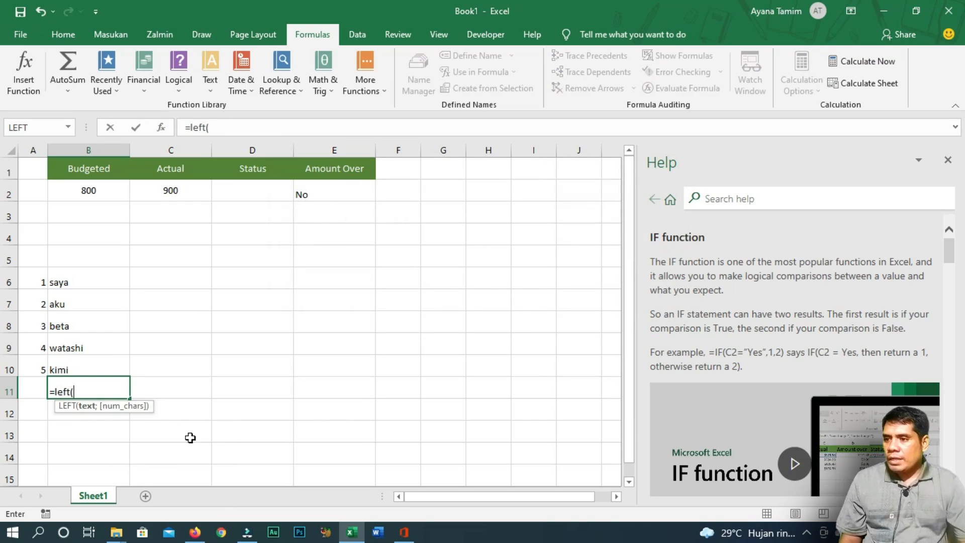
pyautogui.click(66, 408)
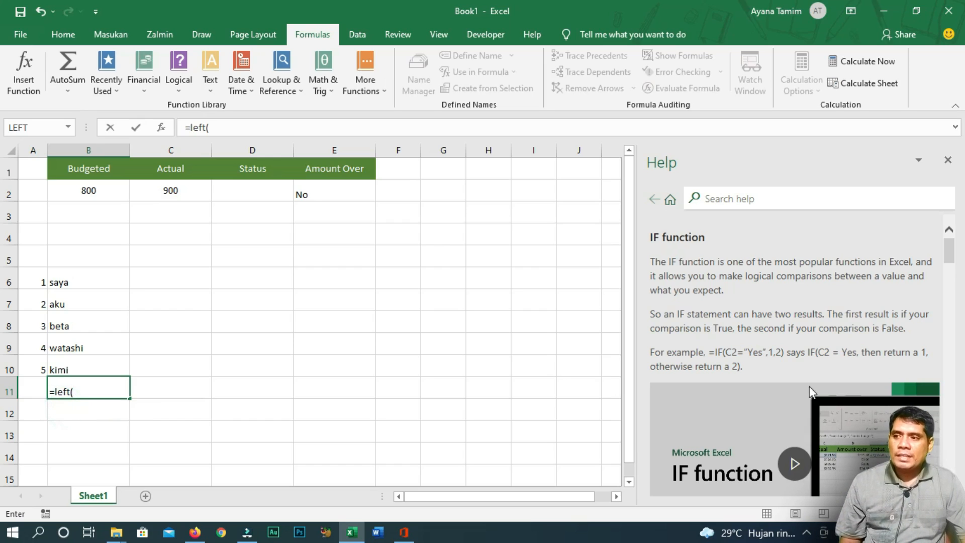